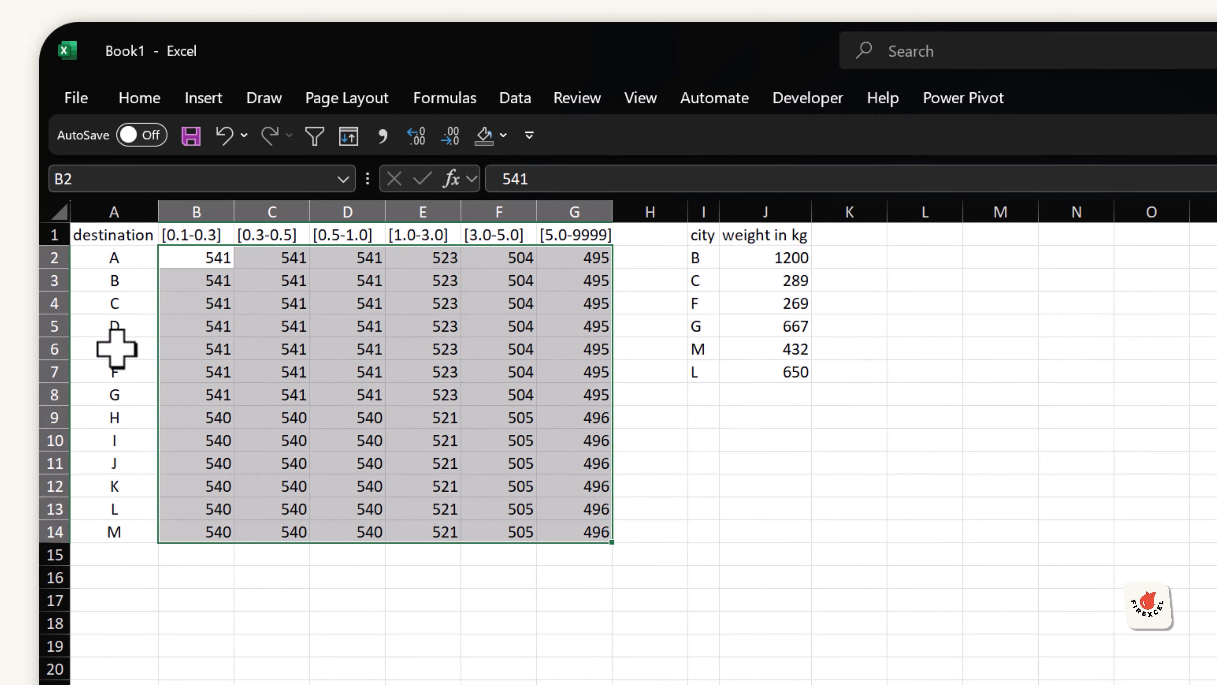
Step: Examine the rate table's destination rows and weight-band columns and the city weight list
drag(109, 351, 575, 351)
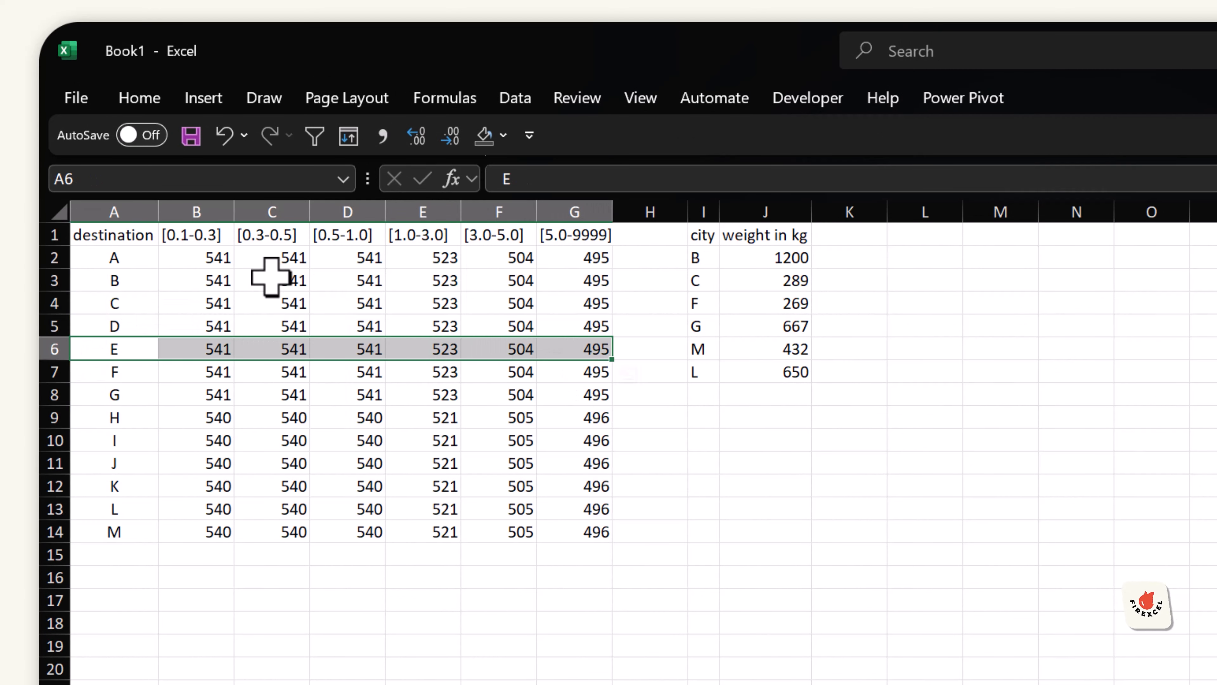
drag(271, 235, 288, 508)
click(287, 352)
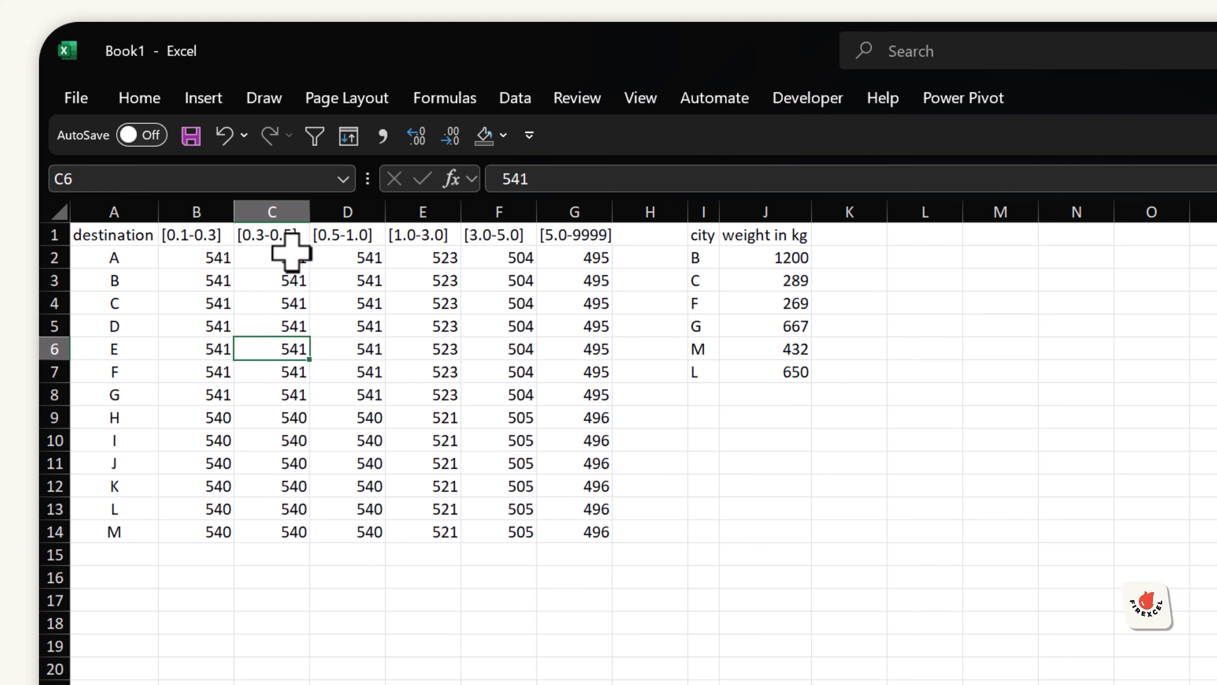
click(280, 231)
drag(777, 250, 703, 250)
click(848, 235)
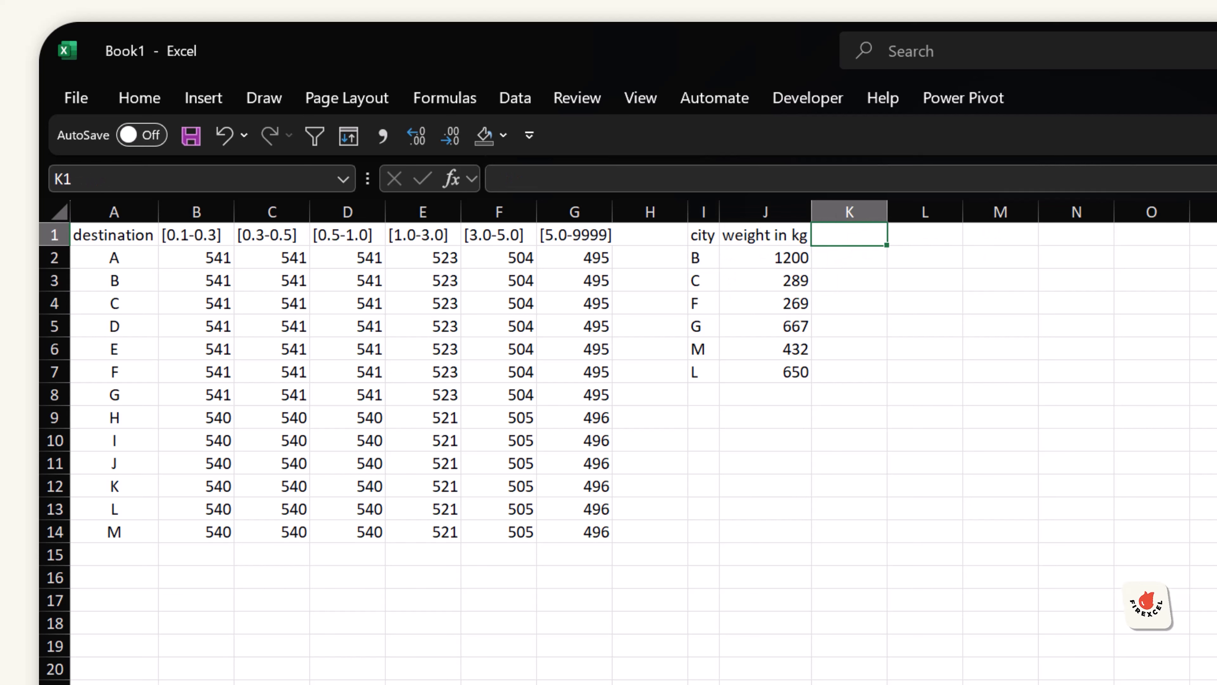
Step: Add the header "weight in ton" in K1 and autofit column K's width
text(weight in ton)
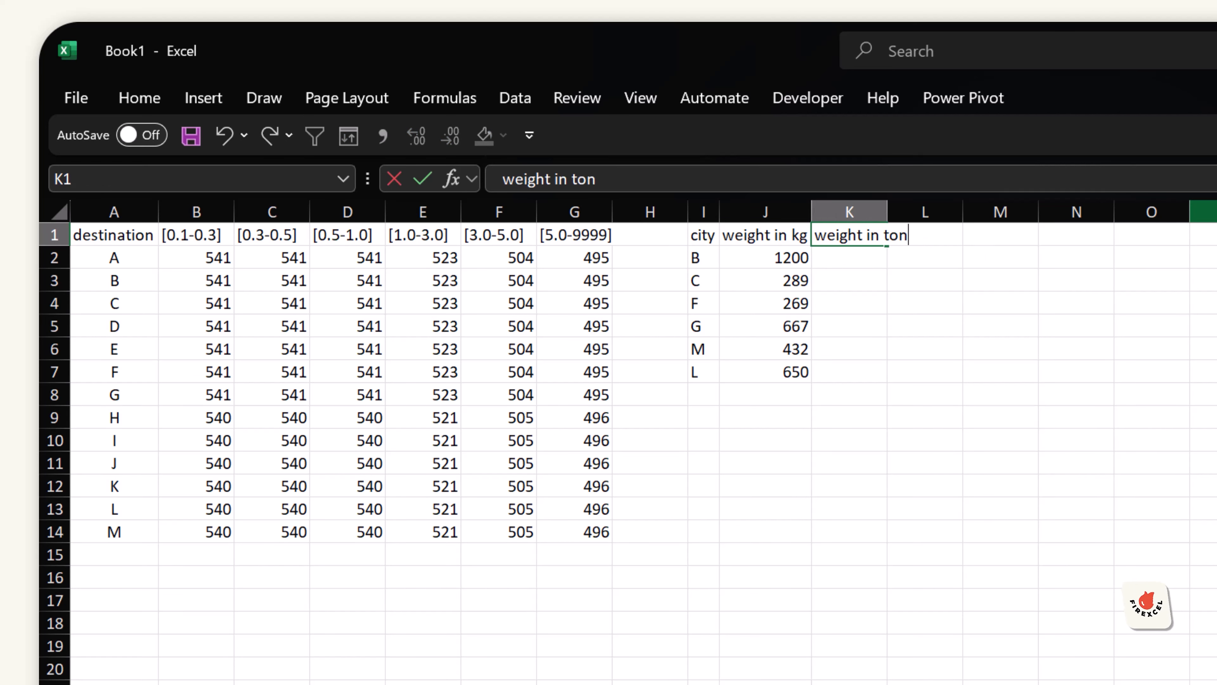
key(Return)
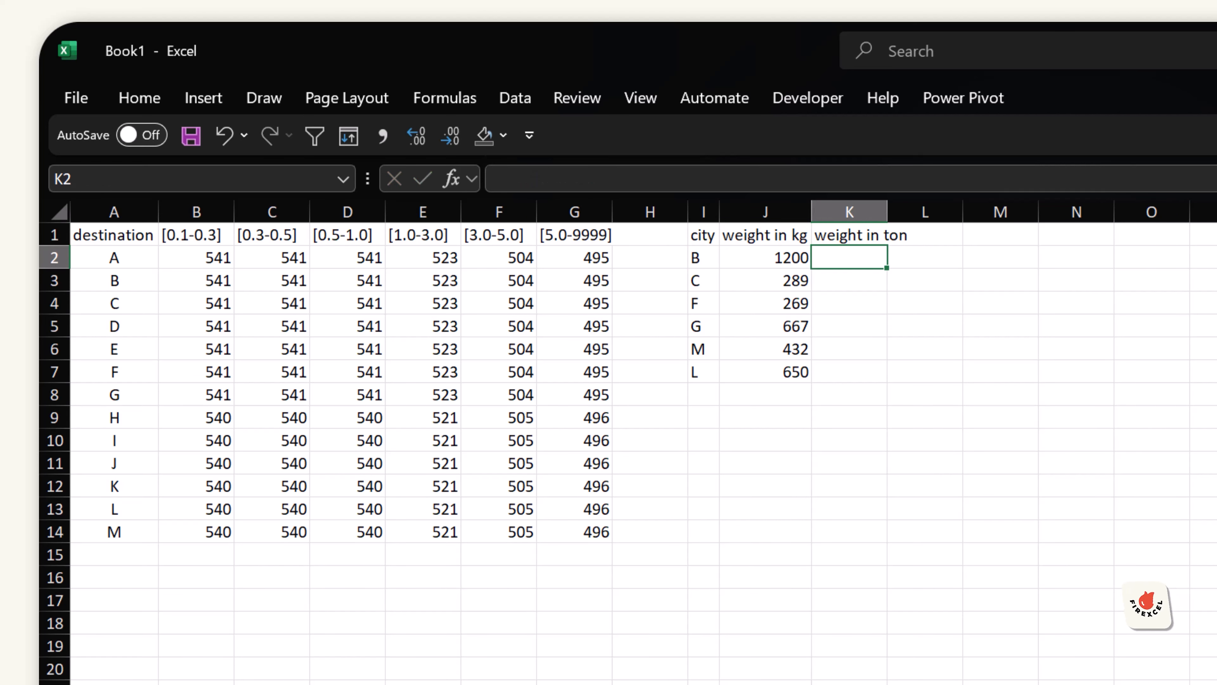
drag(791, 212, 849, 212)
key(alt+h)
key(o)
key(i)
Step: Fill K2:K7 with the formula =J2/1000 to convert each city's weight to tons
drag(192, 235, 574, 237)
drag(877, 258, 867, 381)
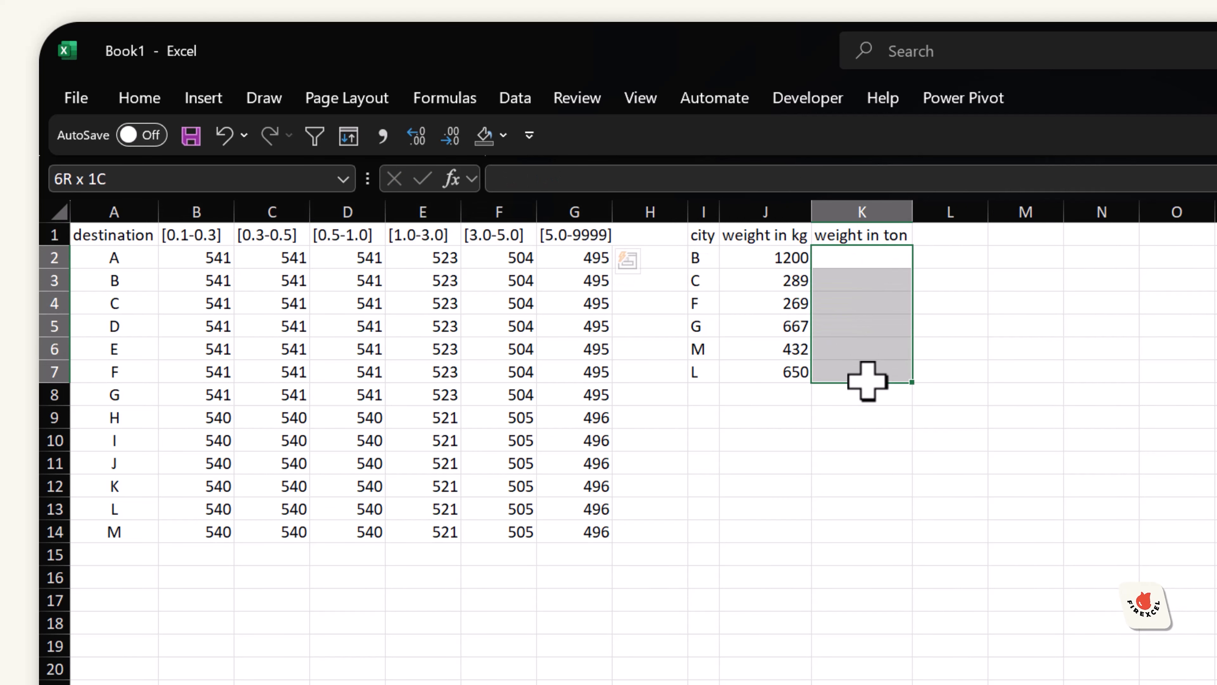
text(=)
key(Left)
text(/)
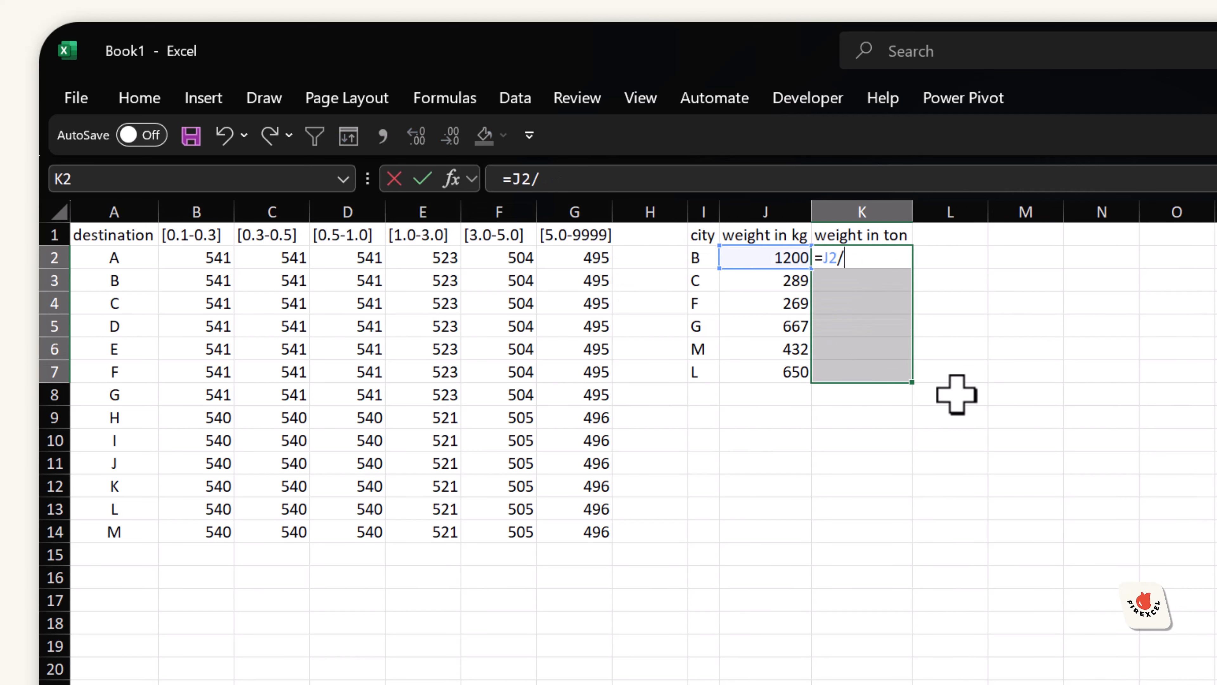
key(ctrl+Return)
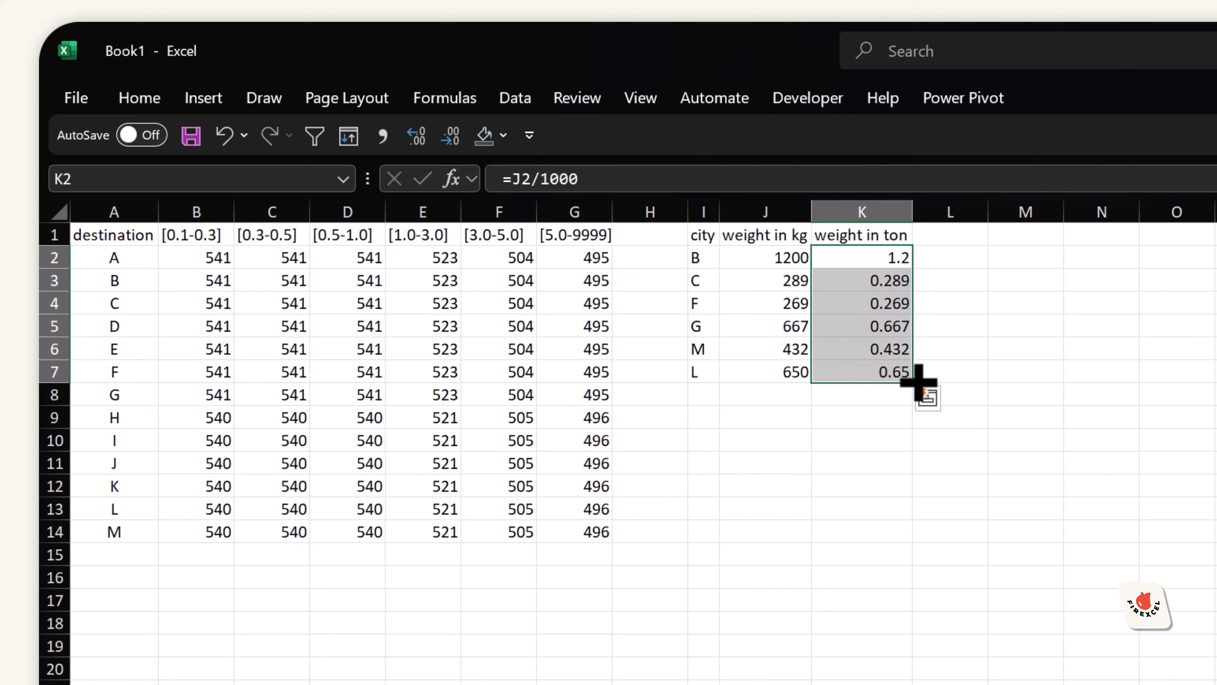
Step: Highlight city B's row I2:K2 in yellow
click(900, 254)
drag(899, 255, 704, 259)
click(503, 135)
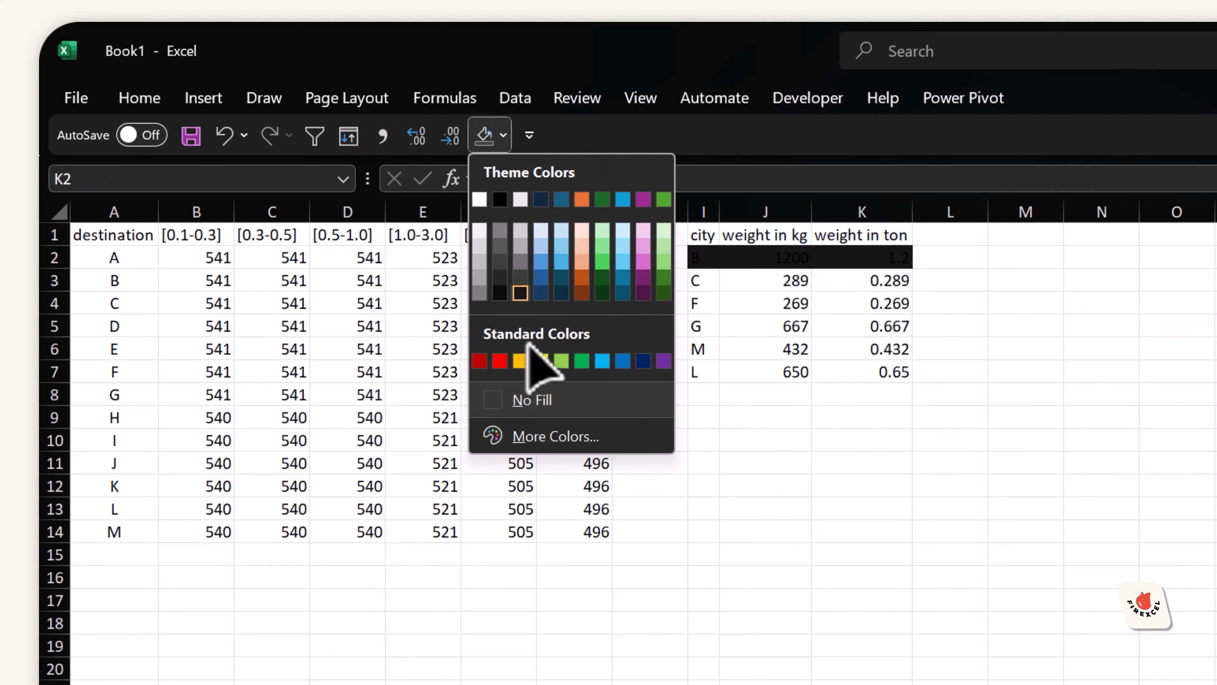
click(533, 354)
click(714, 259)
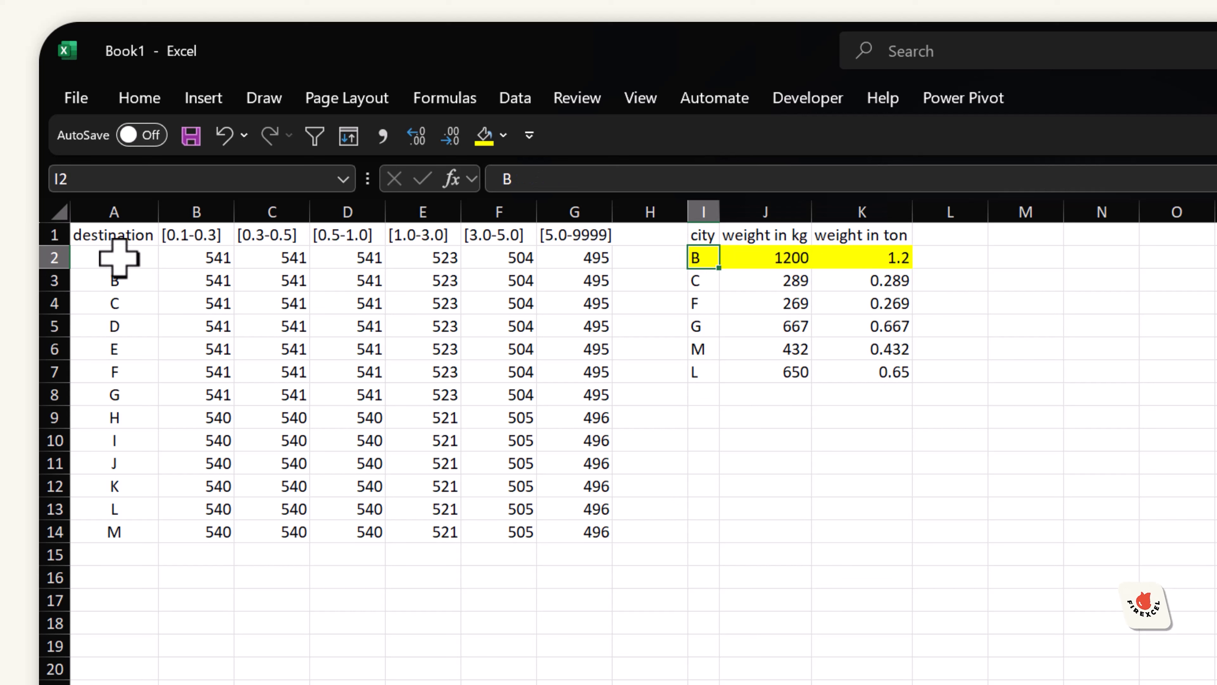
Step: Highlight cell E3, destination B in the [1.0-3.0] band, in yellow
click(122, 277)
click(53, 280)
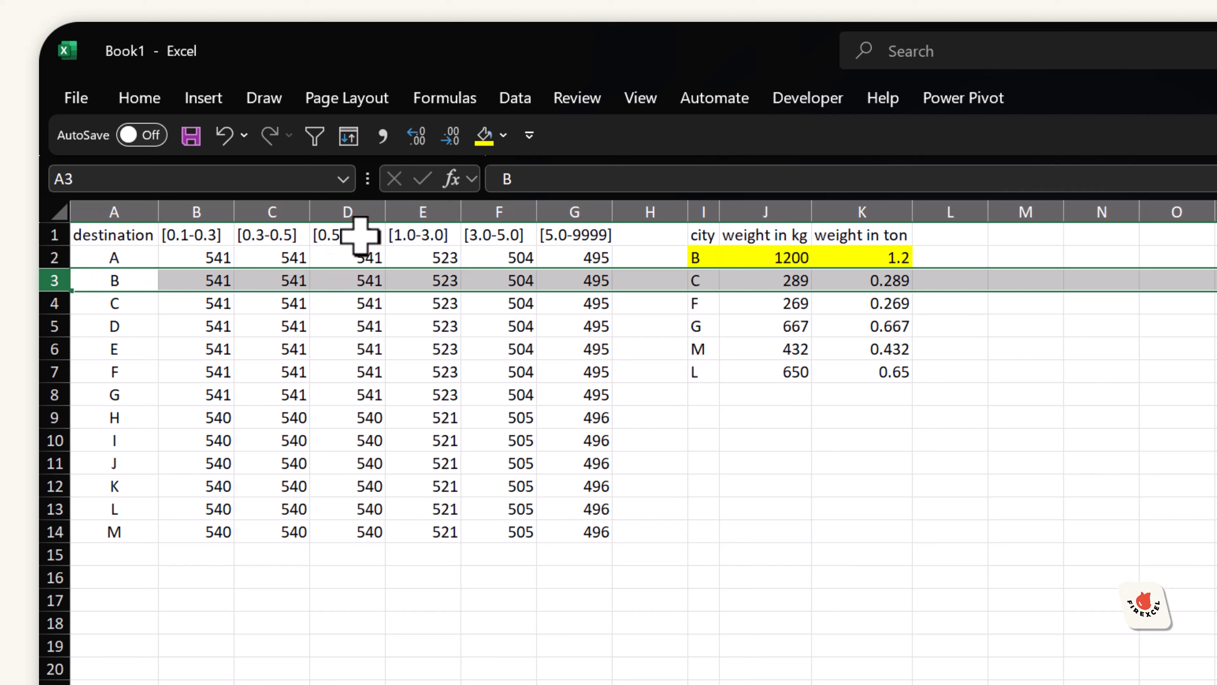
click(430, 282)
click(949, 255)
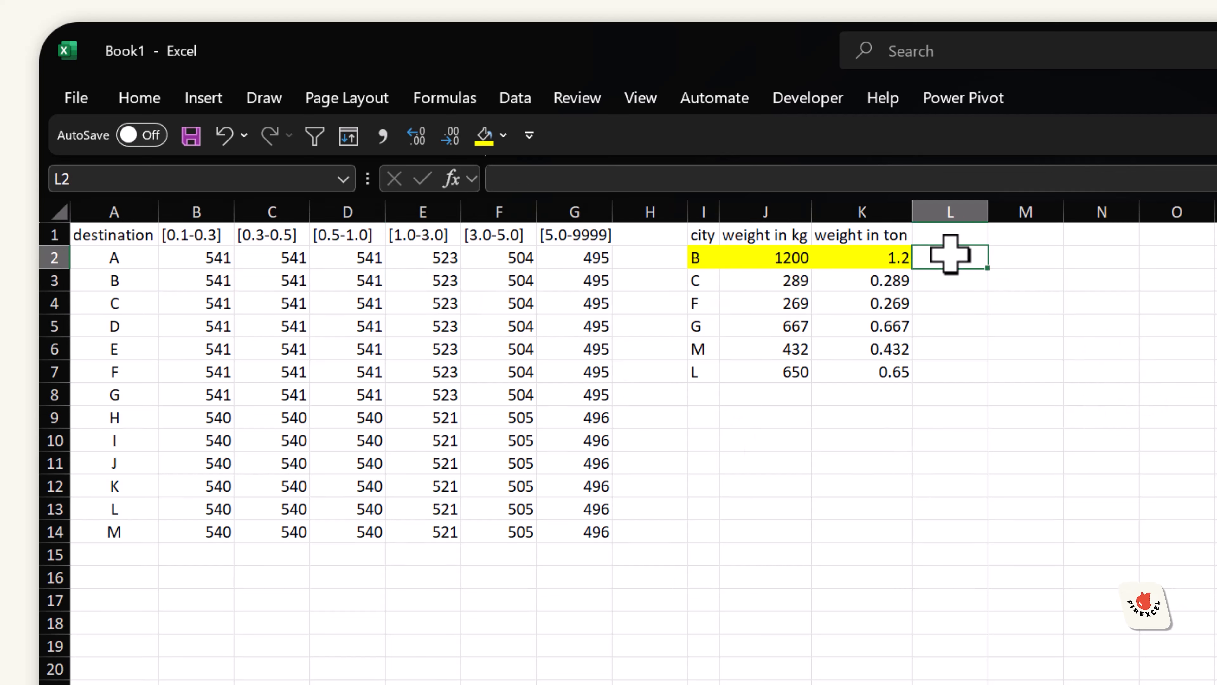
click(424, 281)
click(484, 136)
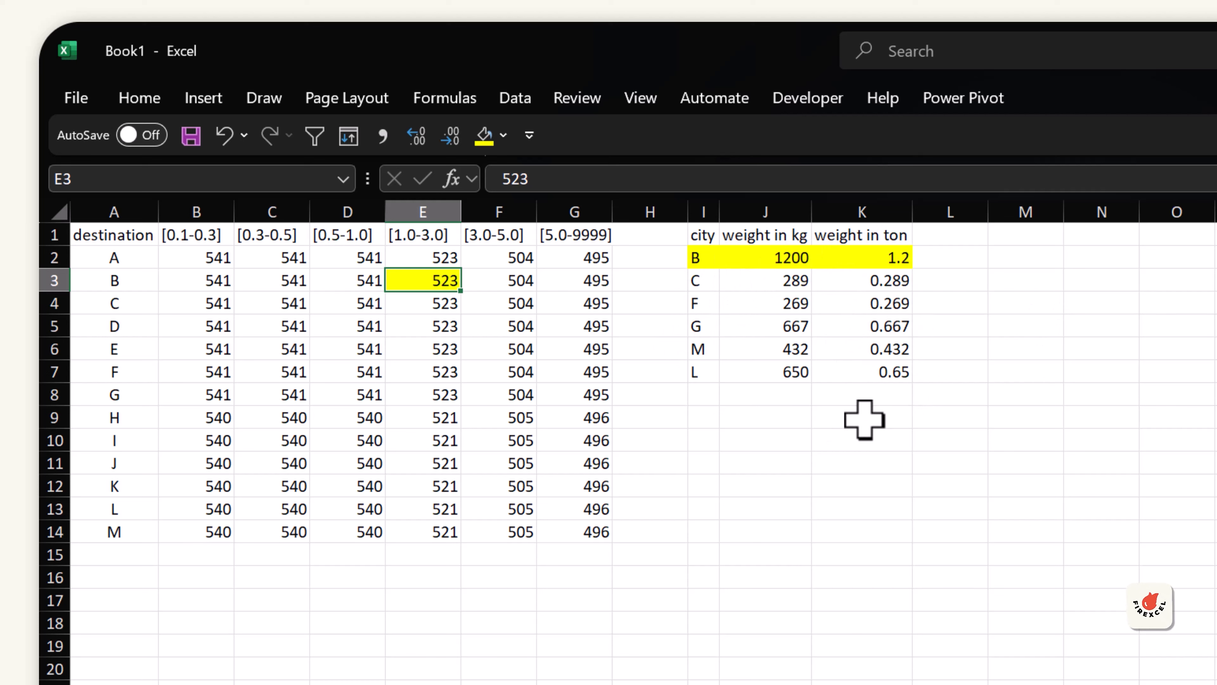
Step: Enter the note `index(array, row_num, col_num) in cell J17
click(791, 601)
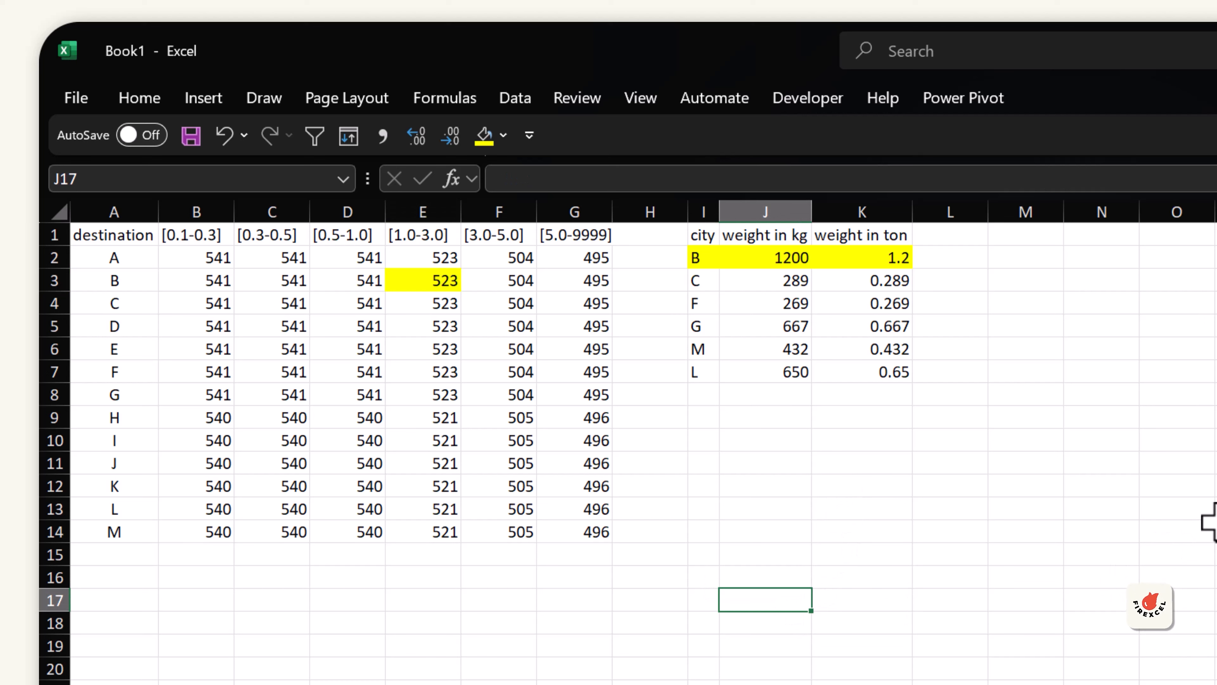
text(=in)
key(Escape)
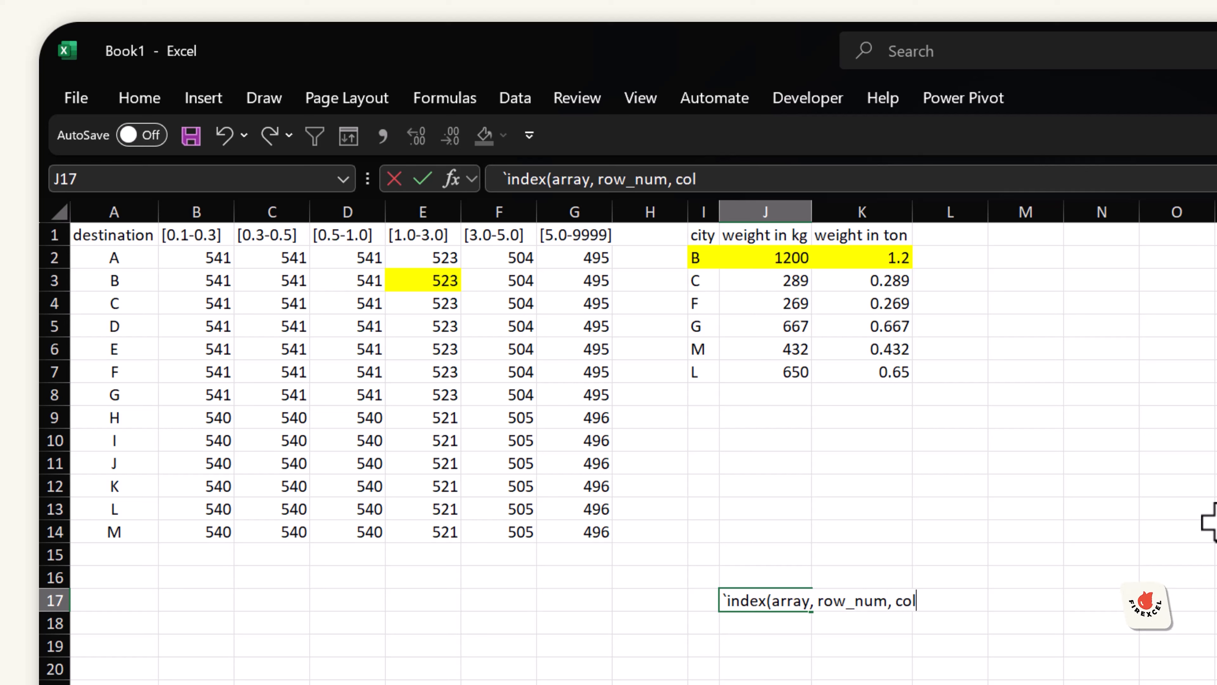
text(num))
key(Return)
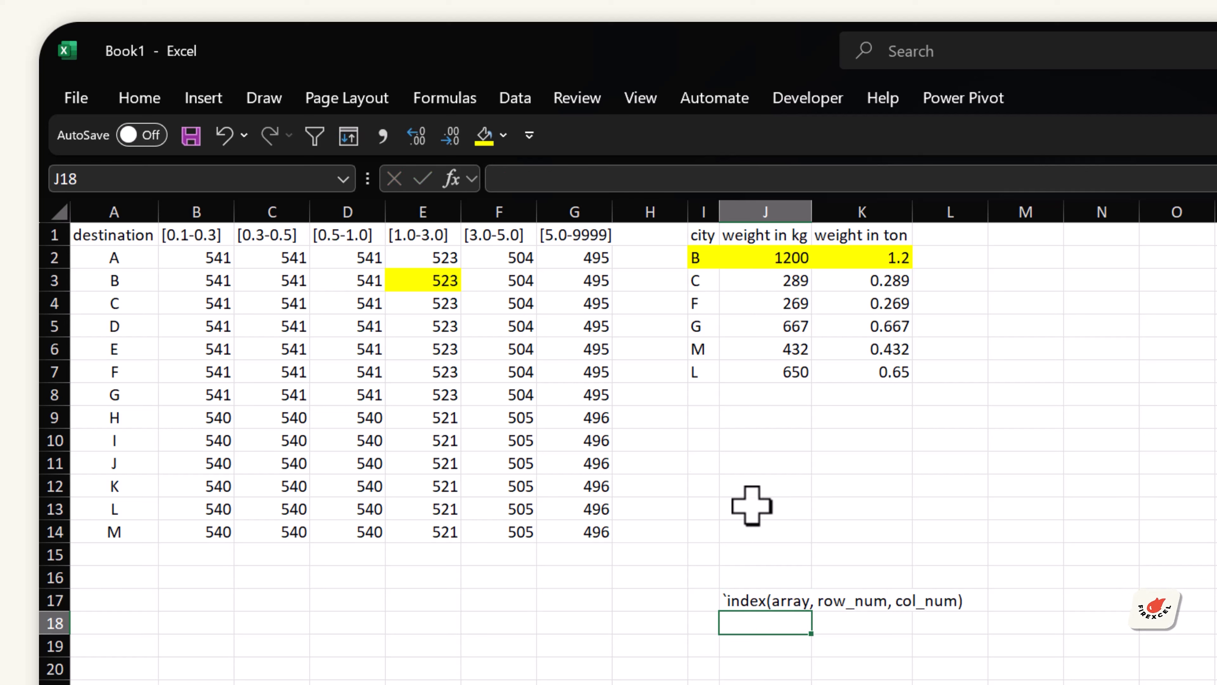
Step: Review the rate table's data range B2:G14 against the INDEX syntax note
click(795, 602)
drag(215, 255, 587, 532)
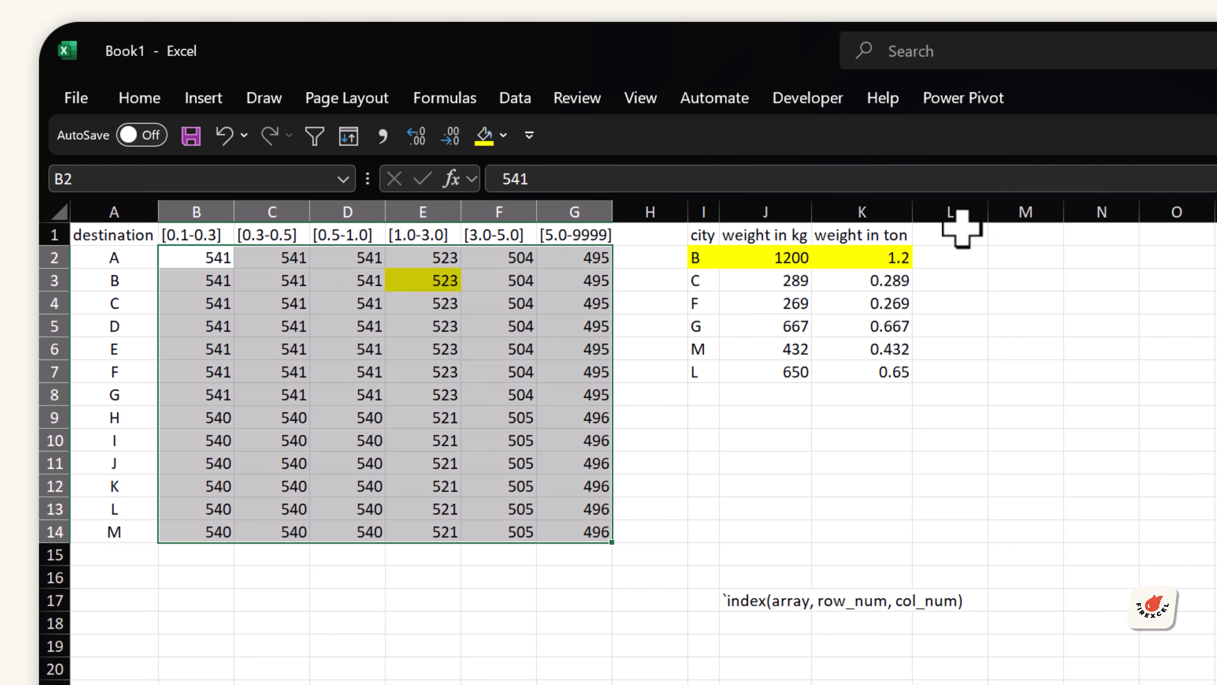
drag(959, 235, 1198, 235)
click(1026, 349)
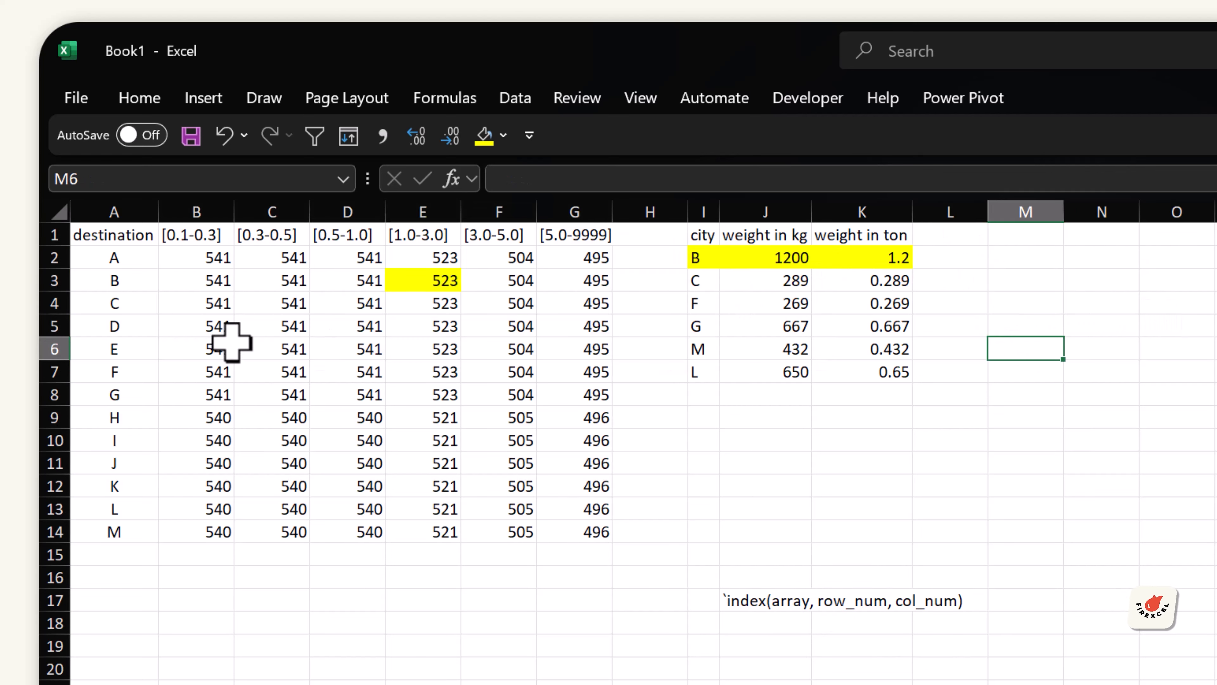
drag(208, 262, 583, 532)
click(939, 236)
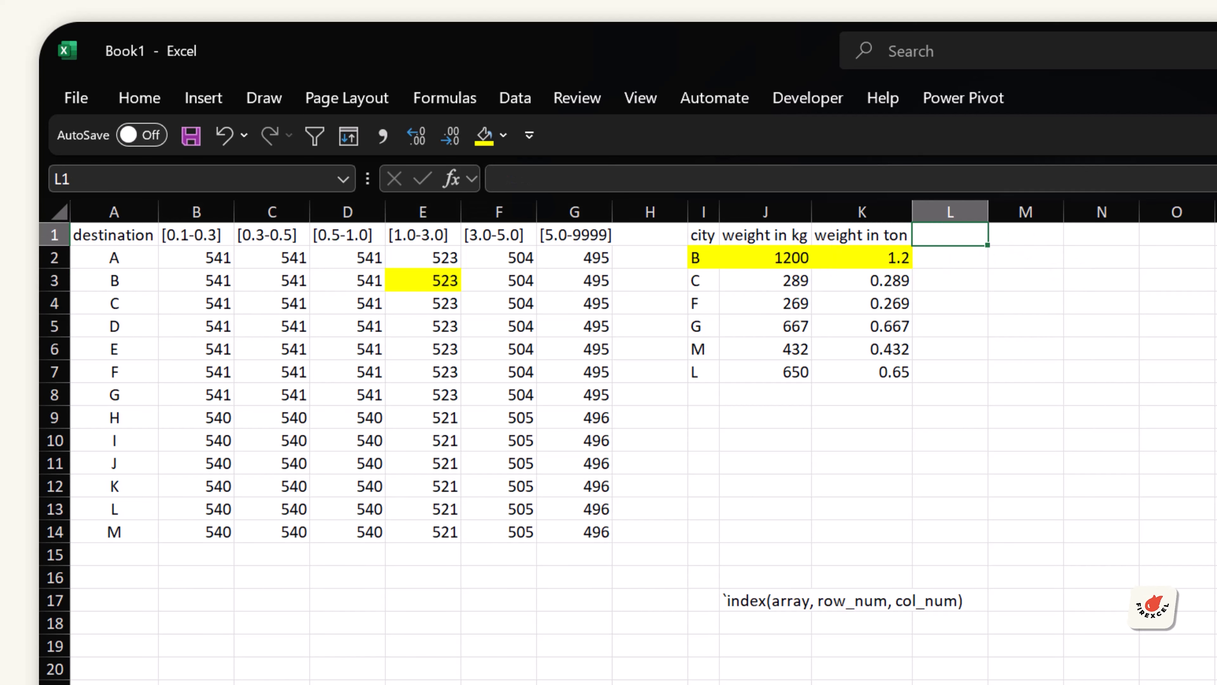
Step: Add the header "weight charge in row name" in L1 and widen column L to fit
text(wei)
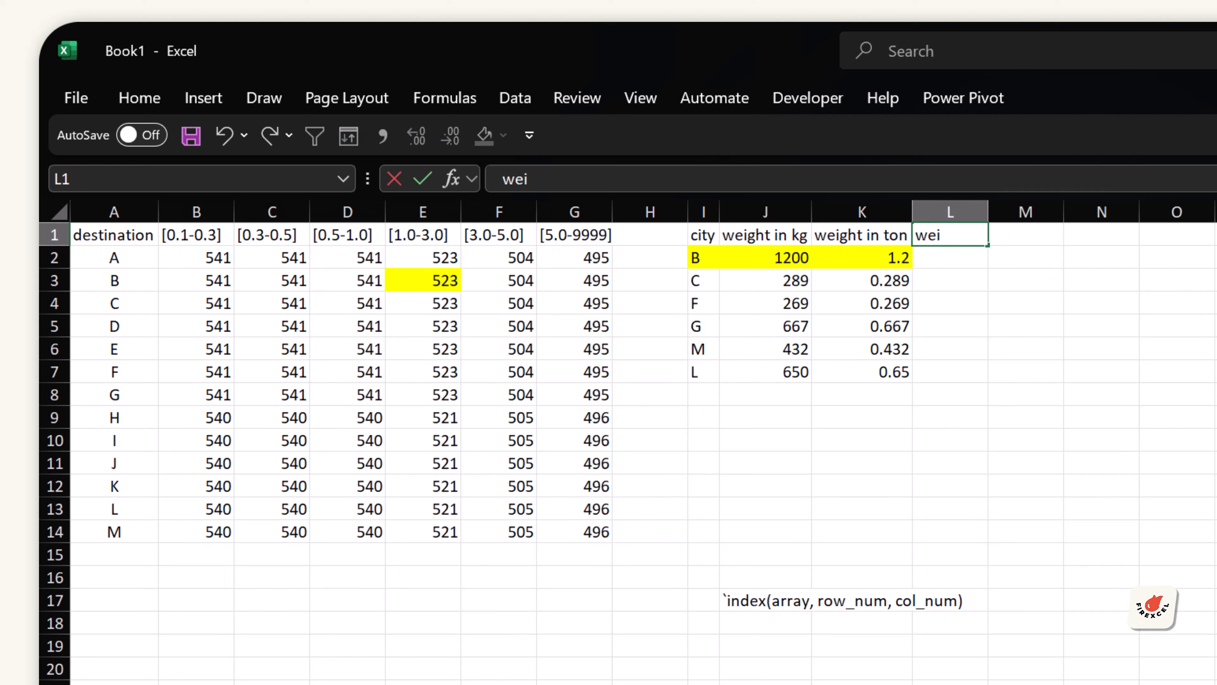
text(ght char)
key(BackSpace)
text(t charge in)
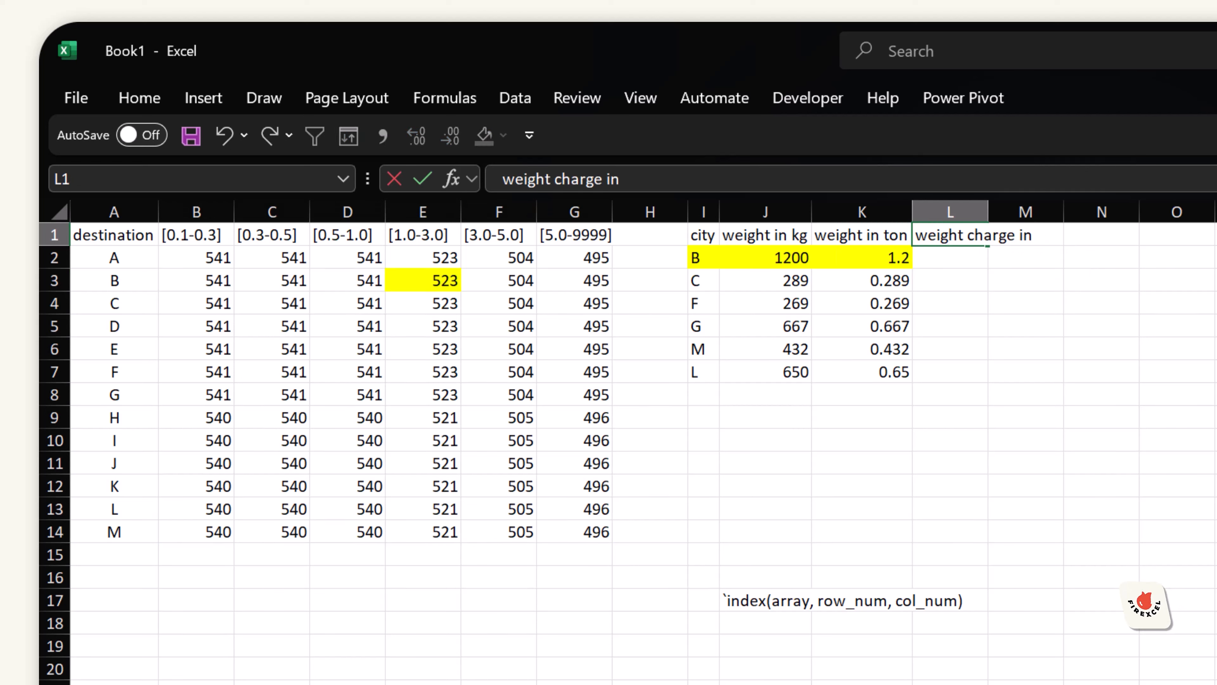
text( row name)
key(Return)
drag(989, 211, 1116, 212)
Step: Fill L2:L7 with the formula =I2 to reference each city name
click(702, 257)
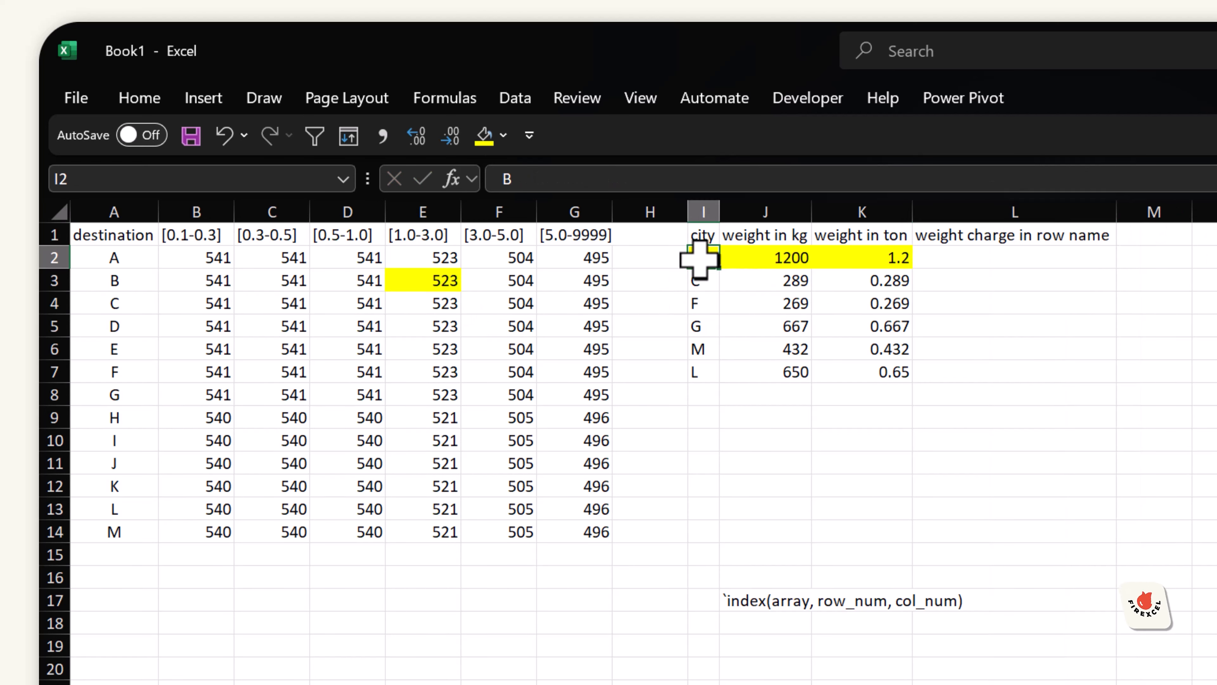
click(104, 281)
drag(939, 259, 944, 376)
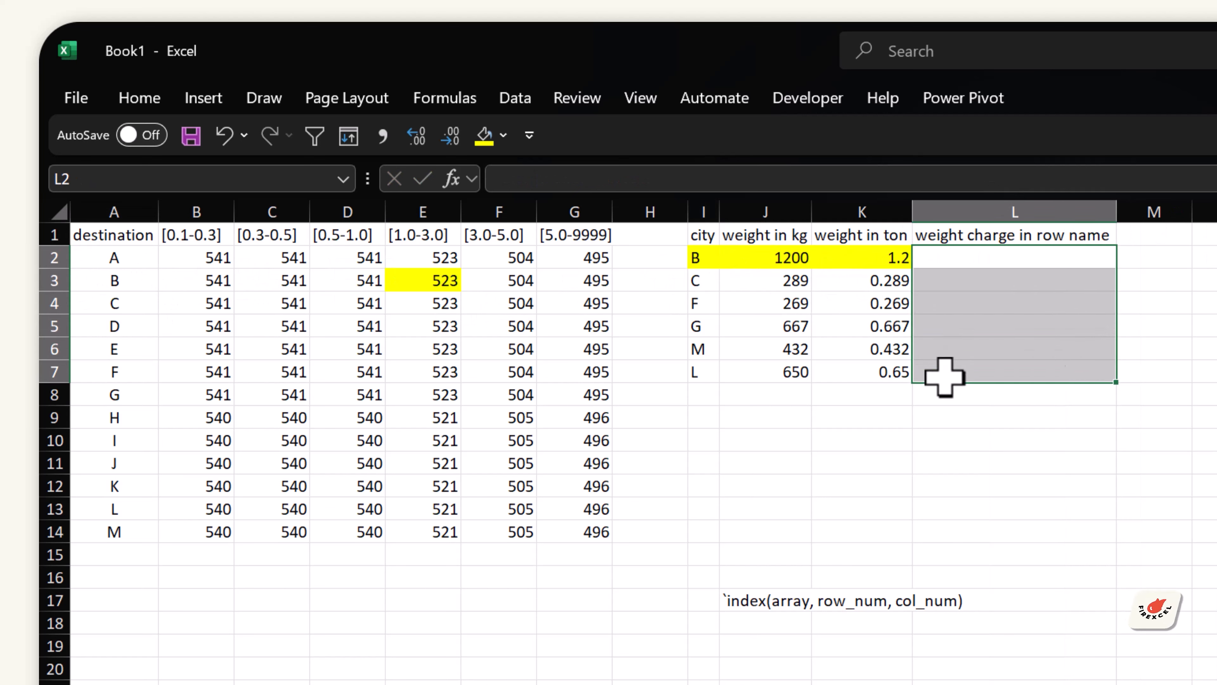
text(=)
key(Left)
key(Left)
key(Left)
key(ctrl+Return)
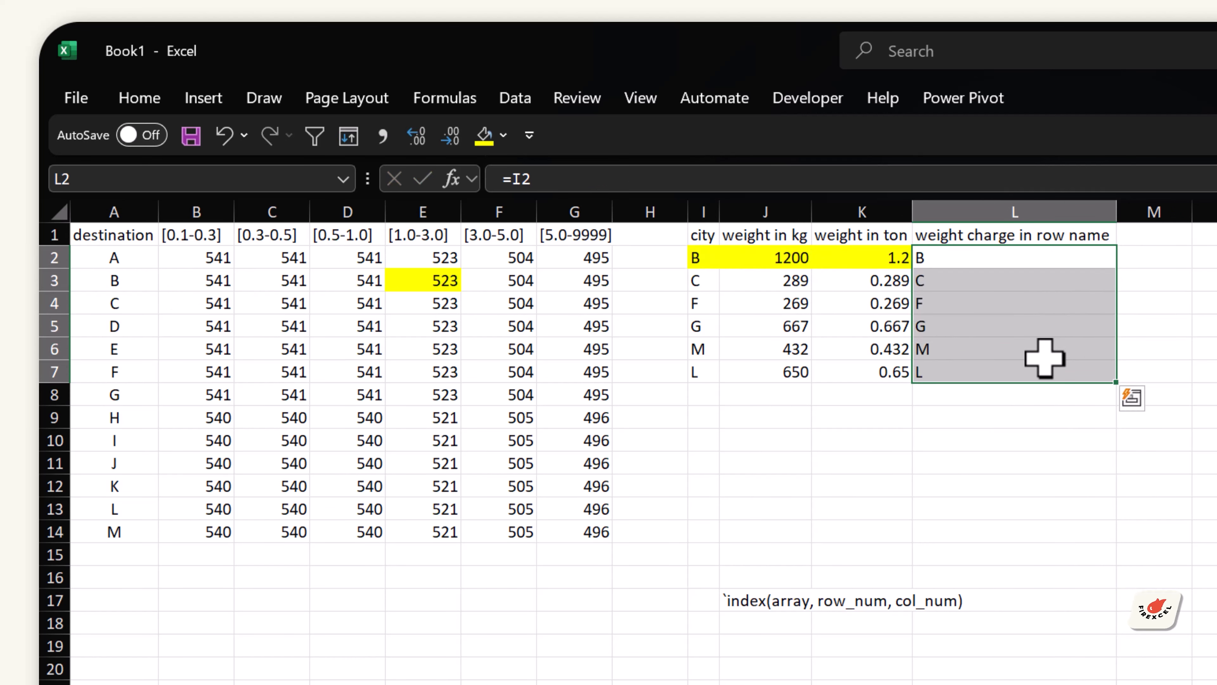
Step: Copy the L1 header to M1 and change it to "weight charge in row index"
click(1011, 240)
key(ctrl+c)
click(1160, 238)
key(ctrl+v)
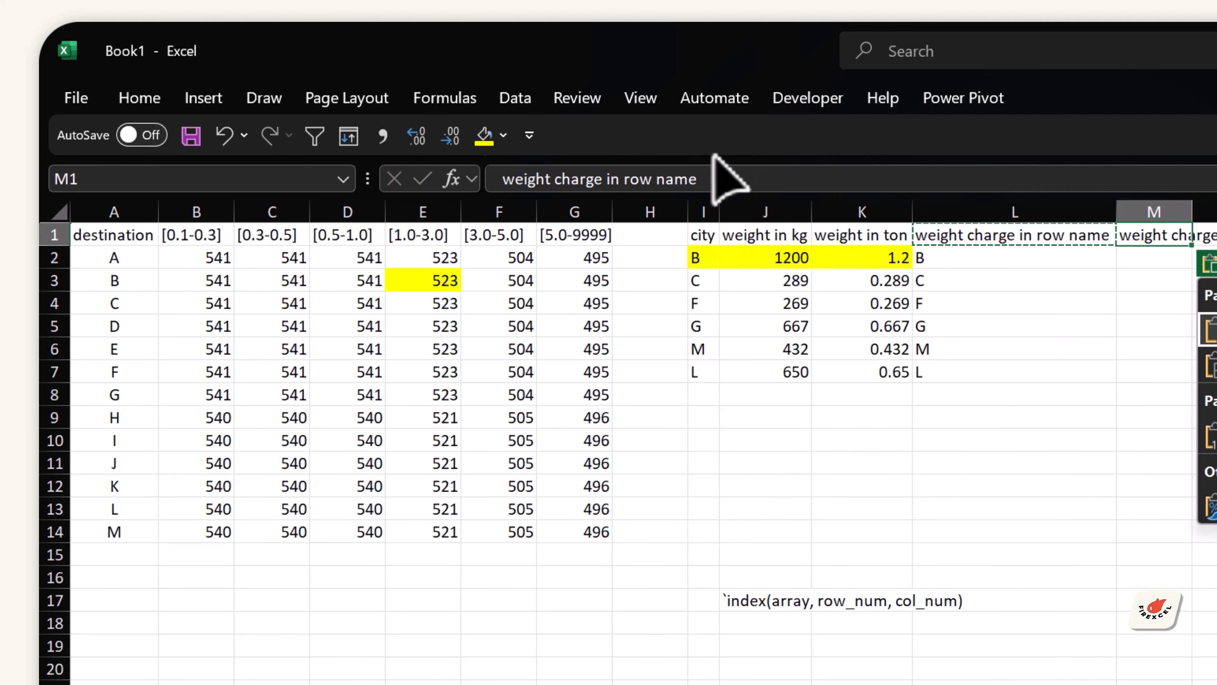
double_click(679, 180)
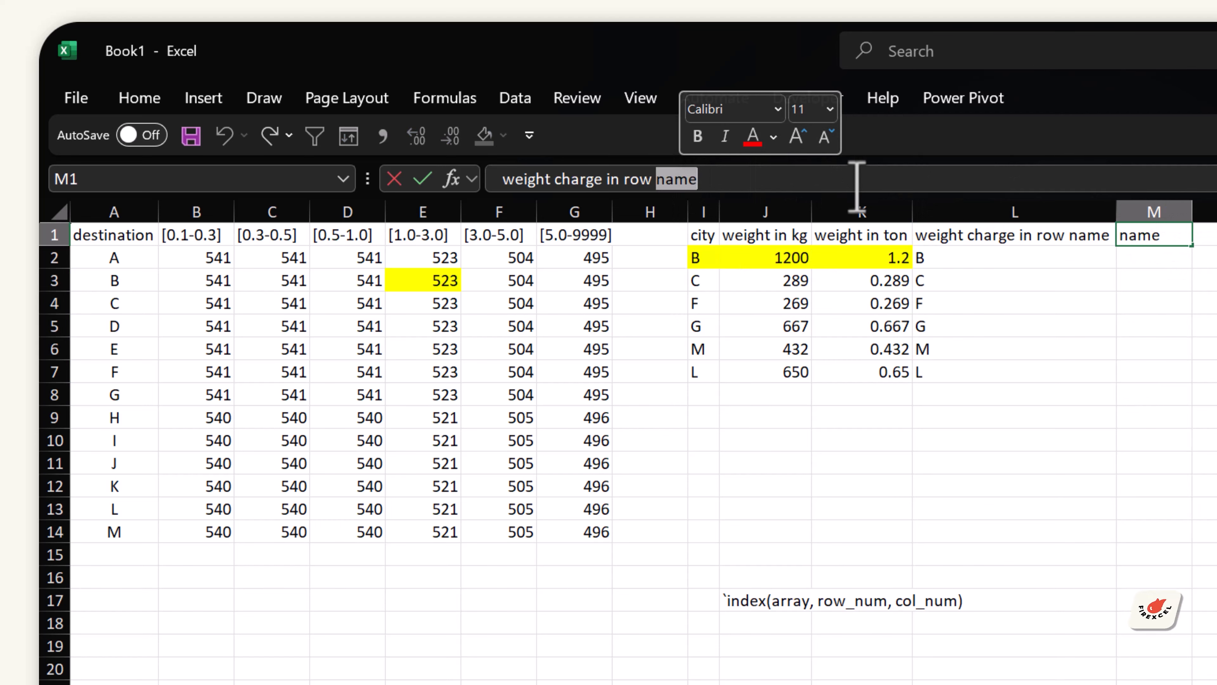
text(index)
key(Return)
Step: Autofit column M's width and select the destination list A2:A14
click(114, 280)
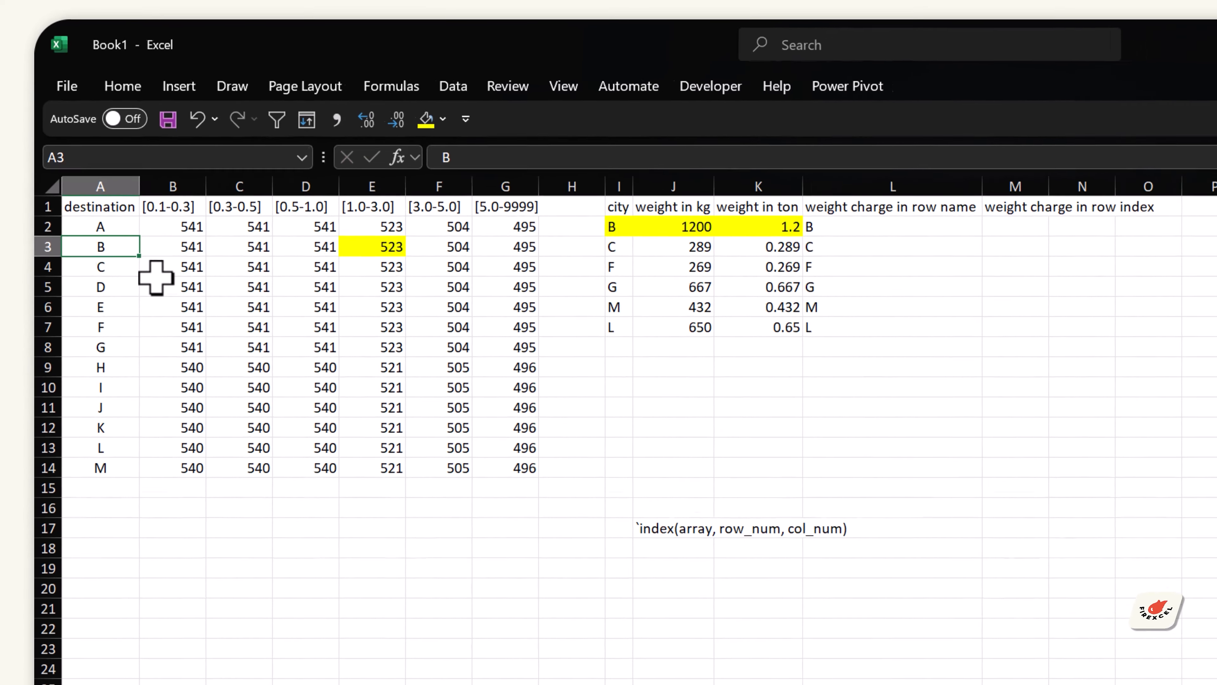
click(1069, 187)
double_click(1049, 186)
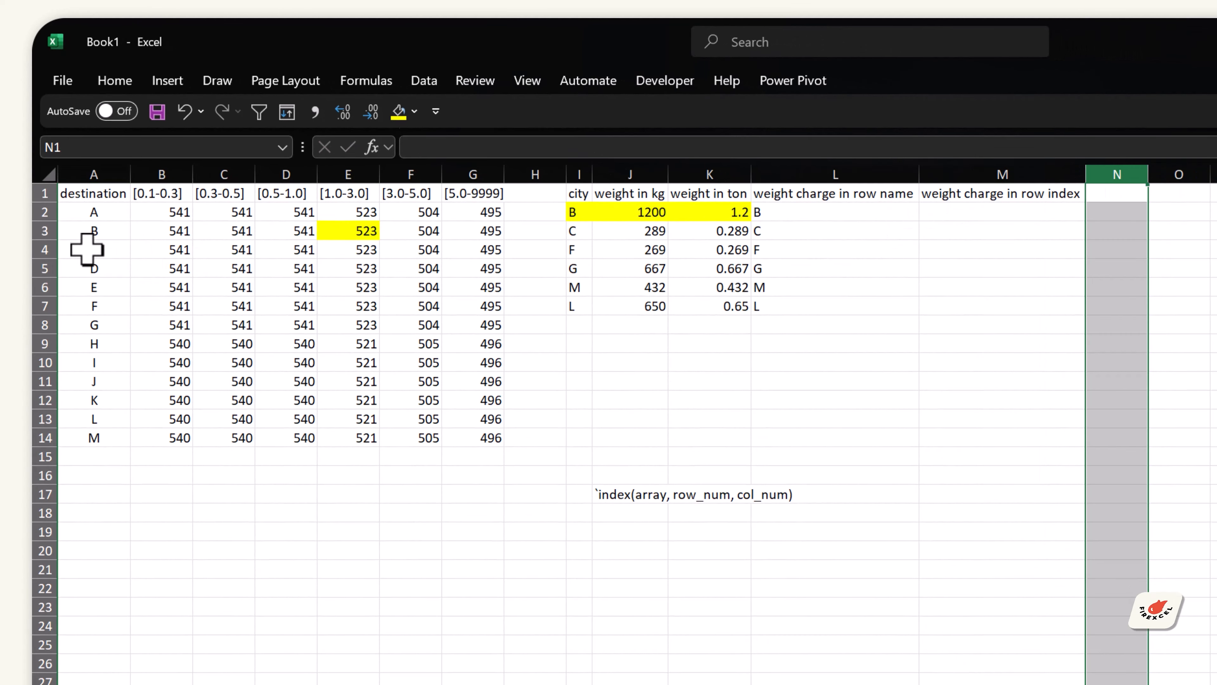
click(91, 234)
click(105, 249)
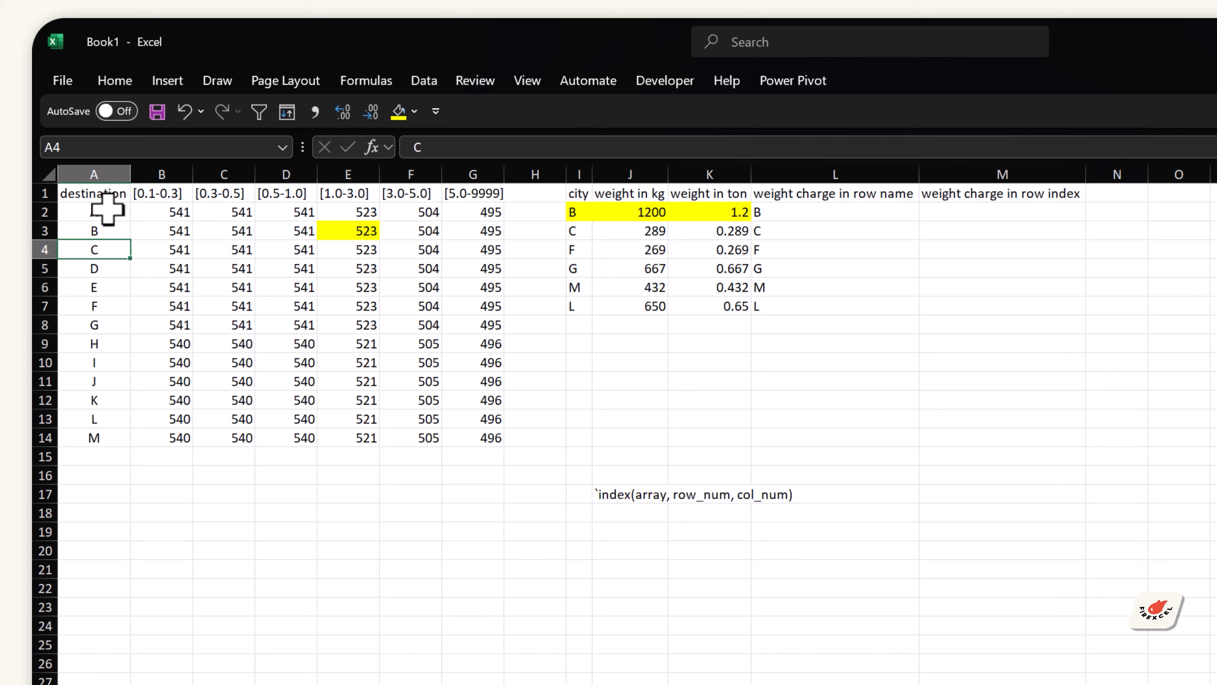
drag(108, 209, 98, 434)
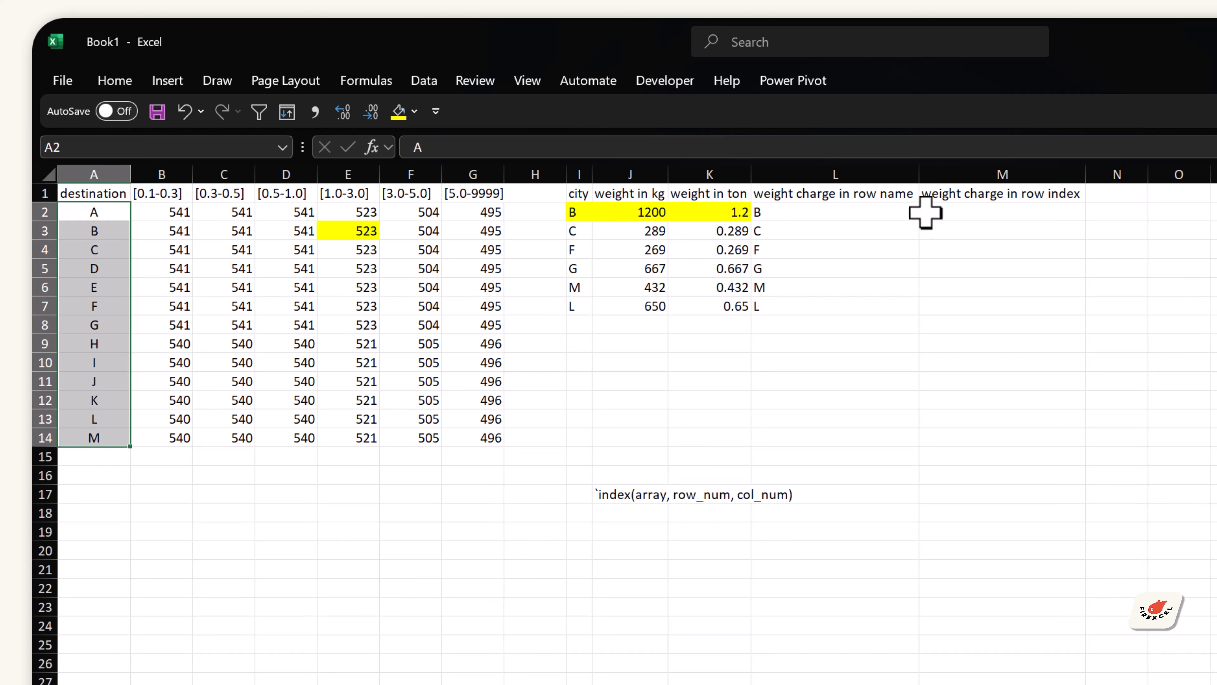
Step: Begin a MATCH formula in M2 with L2 as the lookup value
click(981, 214)
text(=)
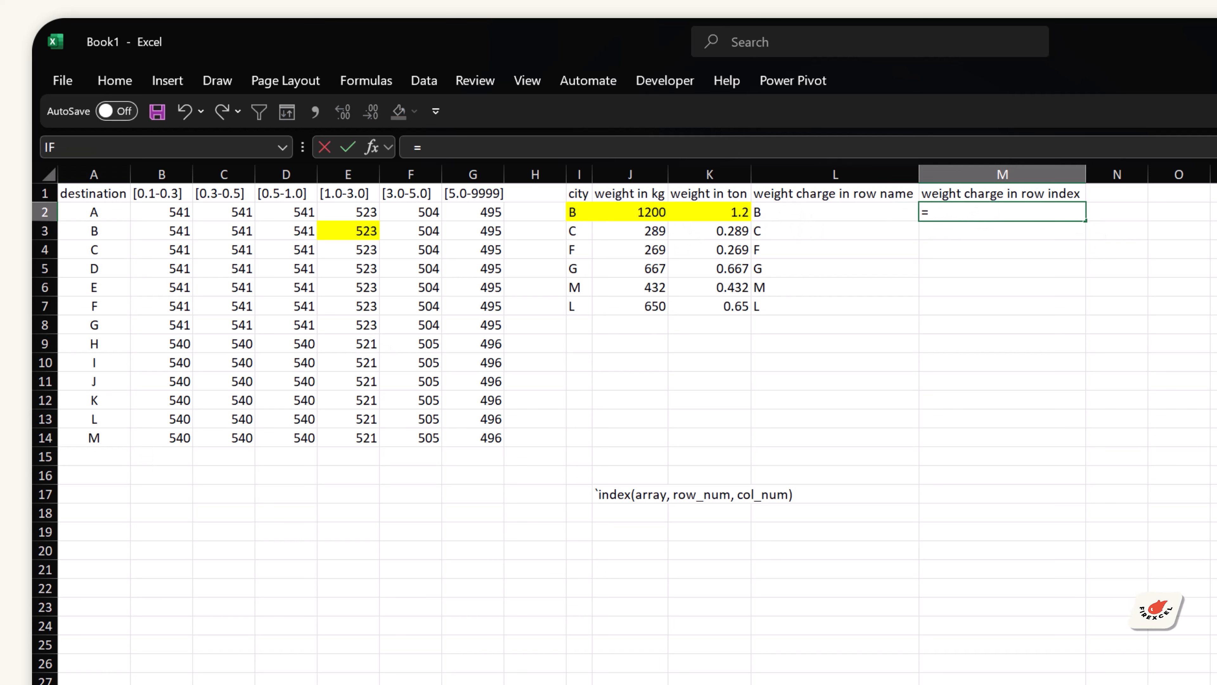
text(m,)
key(BackSpace)
text(ATCH()
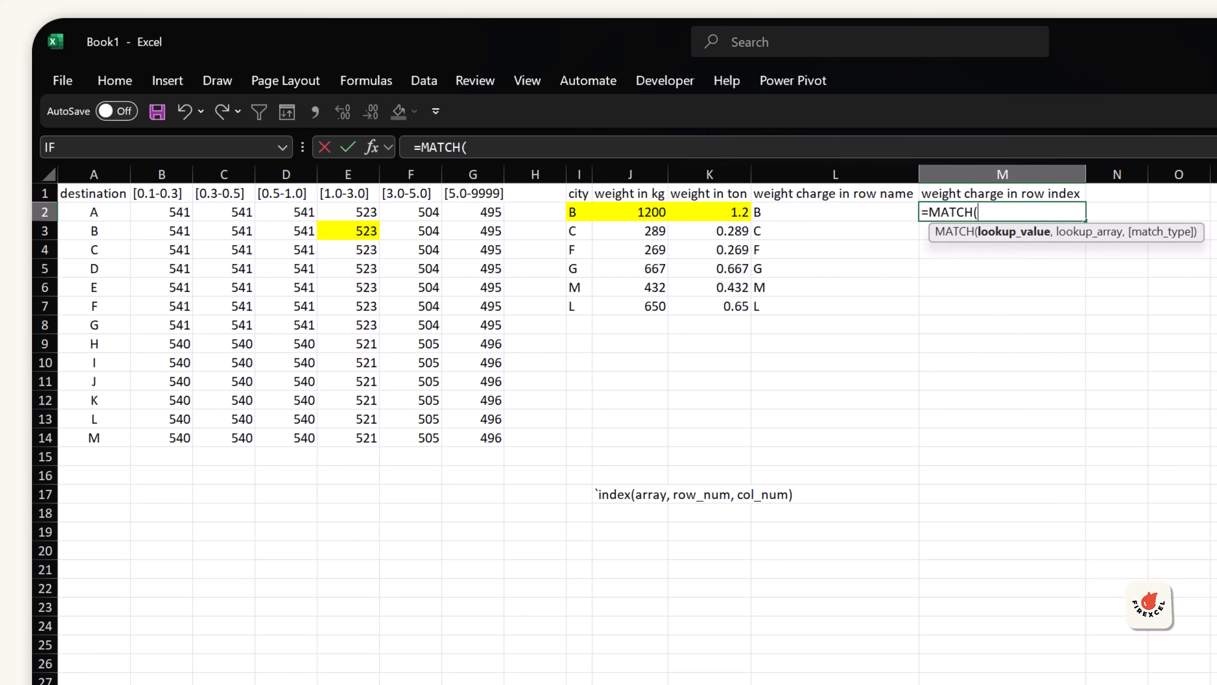
key(Left)
text(,)
Step: Complete the MATCH formula in M2 as =MATCH(L2,$A$2:$A$14,0) using an absolute destination range and exact match
key(Left)
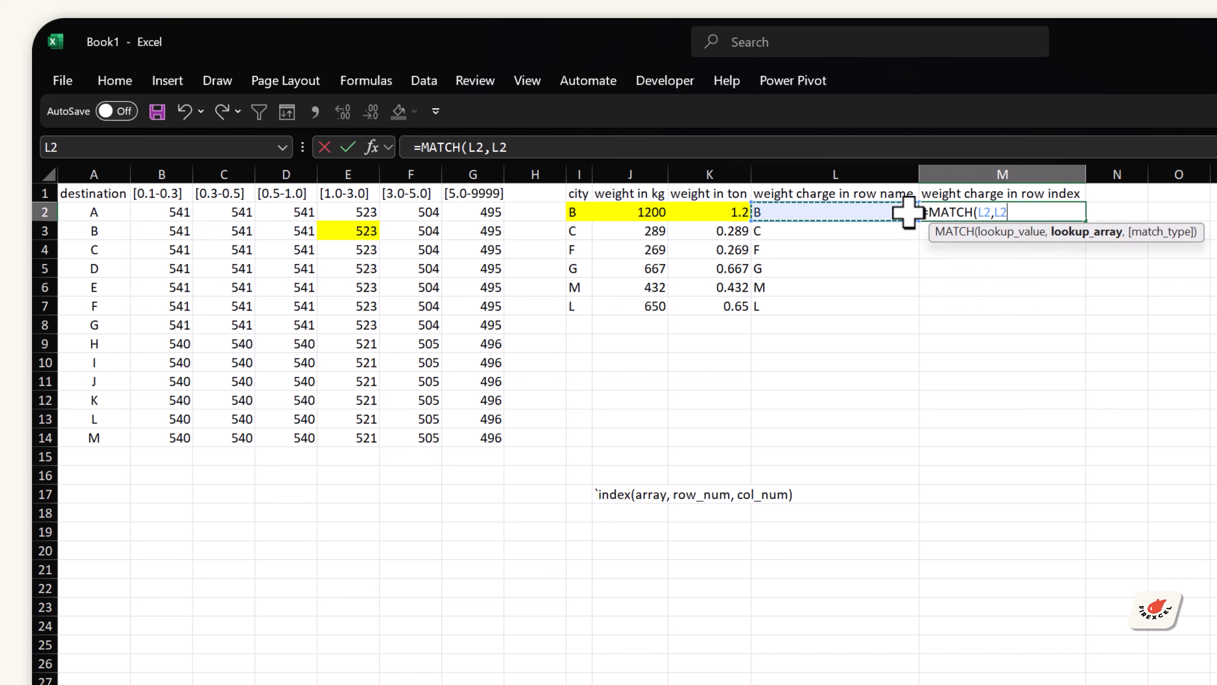
key(ctrl+Left)
key(ctrl+Left)
key(ctrl+Left)
key(ctrl+shift+Down)
key(ctrl+shift+Down)
key(ctrl+shift+Up)
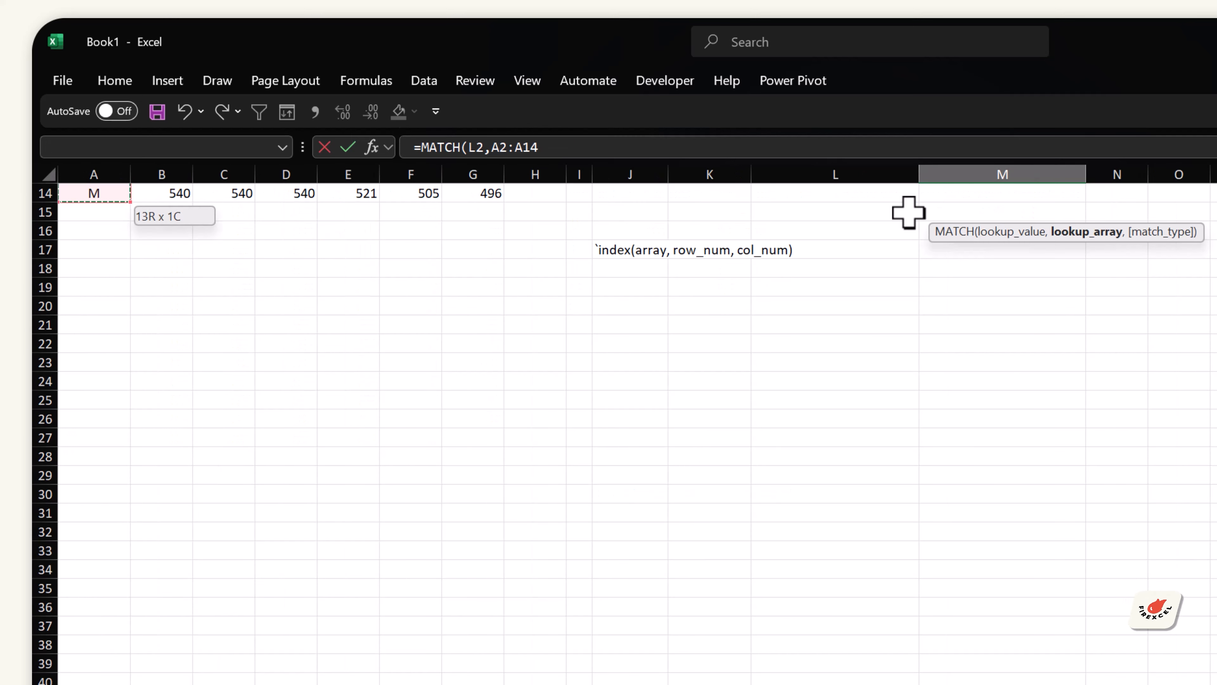
key(ctrl+Up)
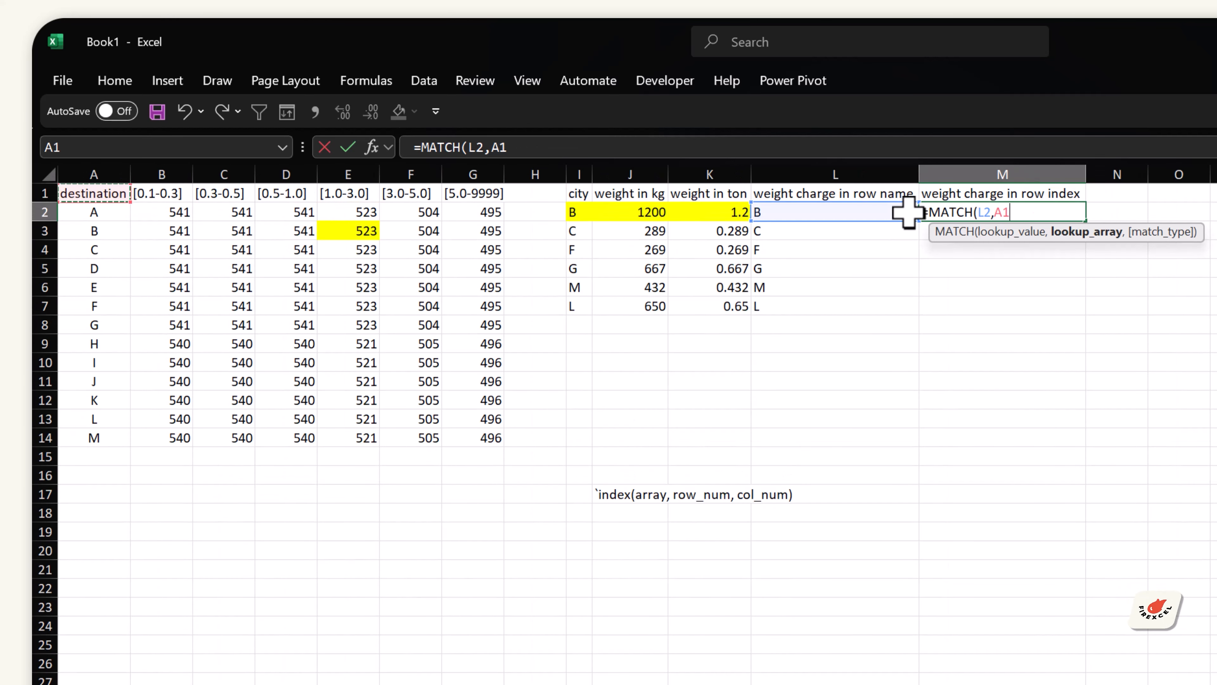
key(Down)
key(ctrl+shift+Down)
key(F4)
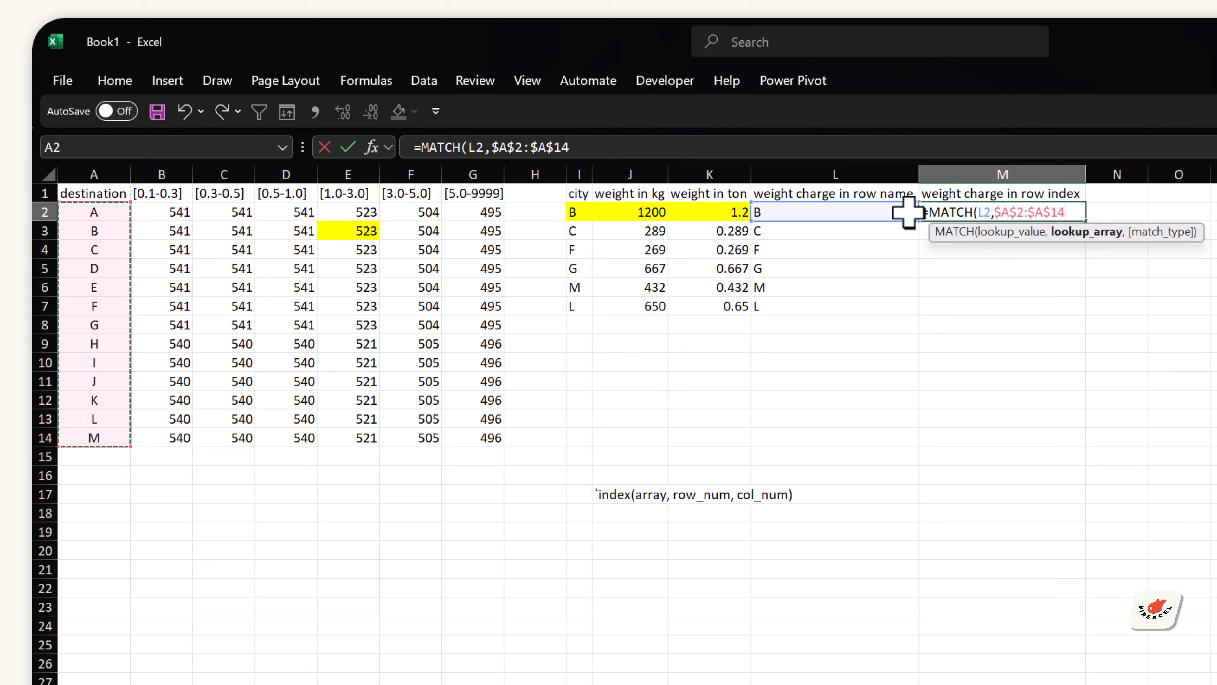
text(,)
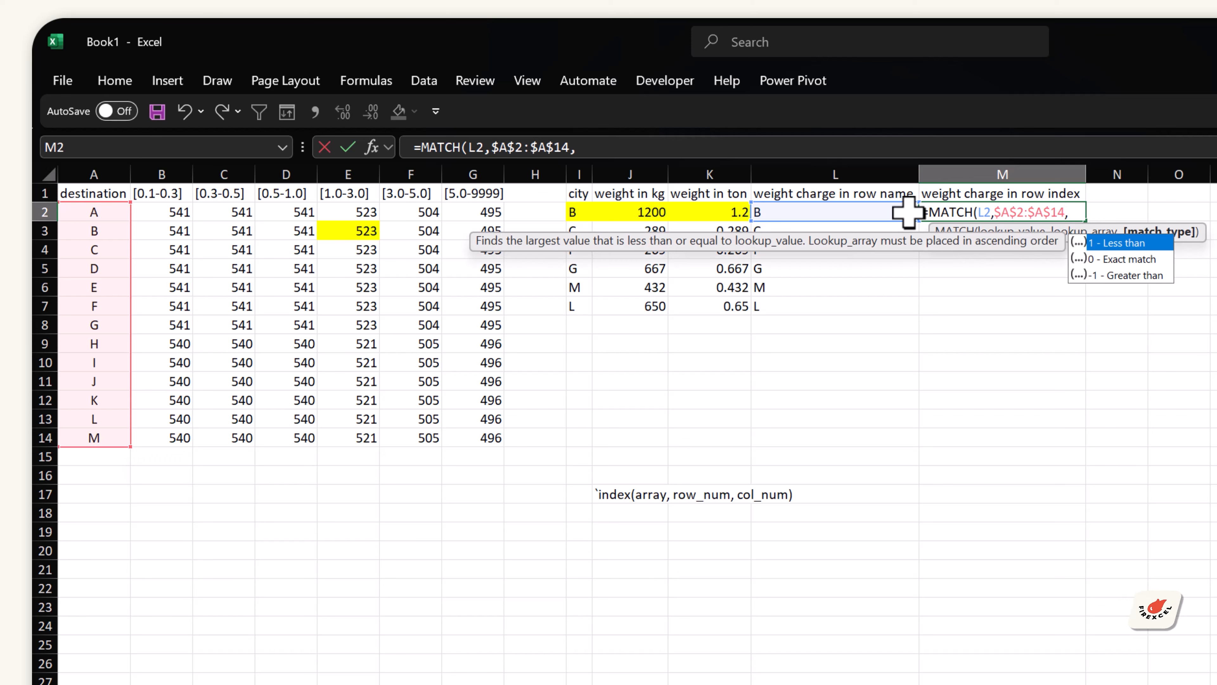
text(0))
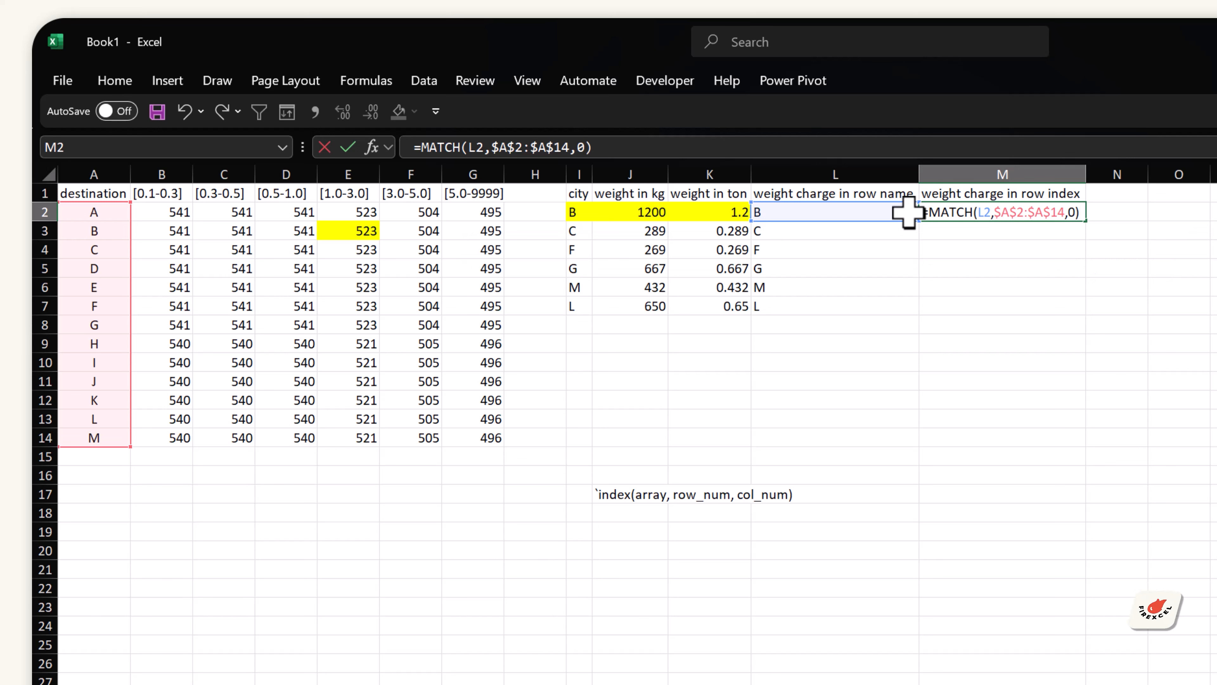
key(ctrl+Return)
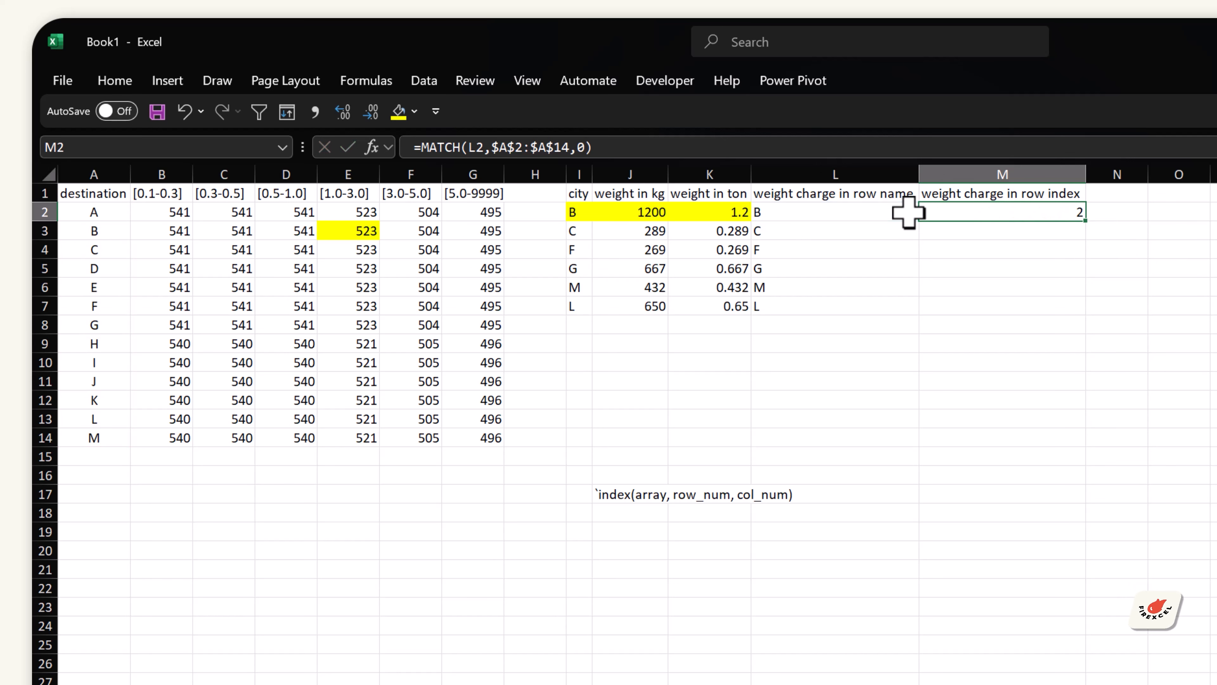
Step: Fill M2:M7 with the same MATCH formula at once
key(shift+Down)
key(shift+Down)
key(shift+Down)
key(shift+Down)
key(shift+Down)
key(F2)
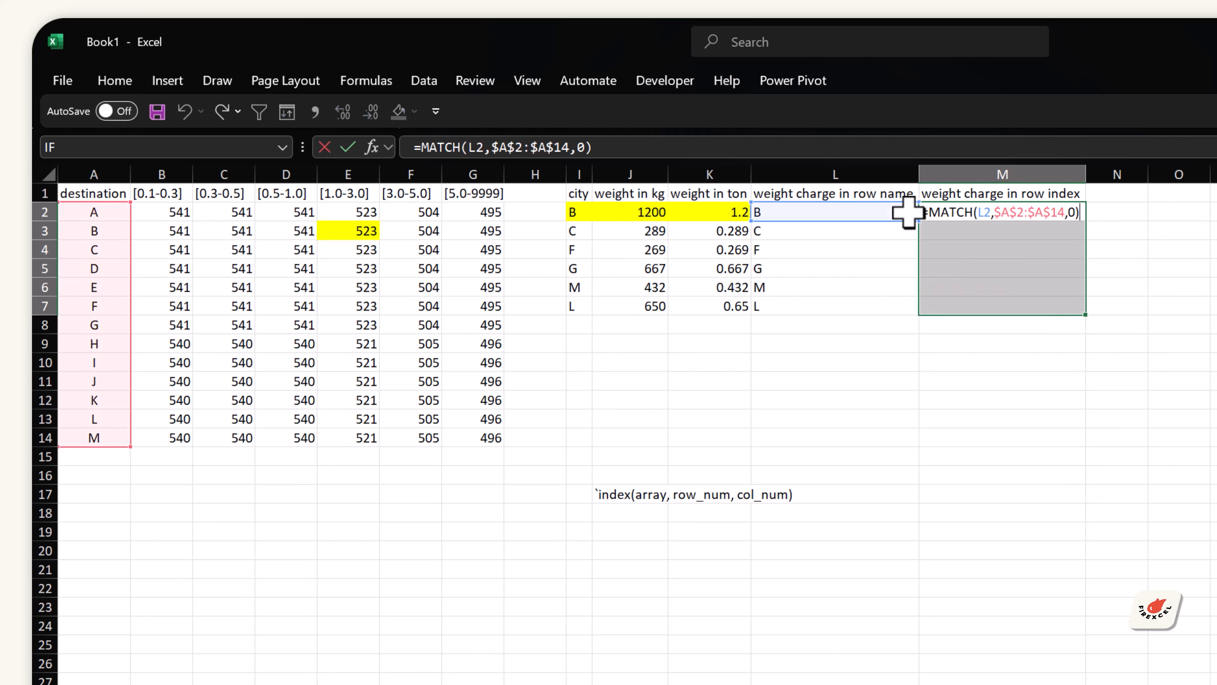
key(ctrl+Return)
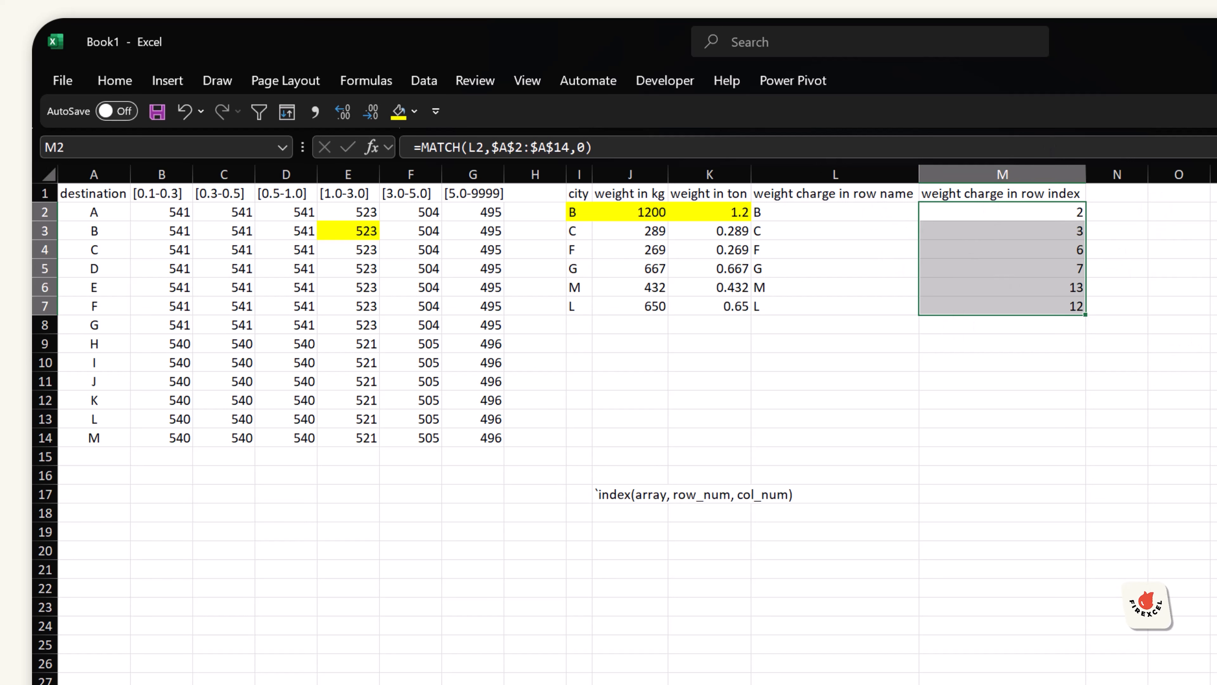
Step: Add the header "weight charge in col name" in N1
key(Up)
key(Right)
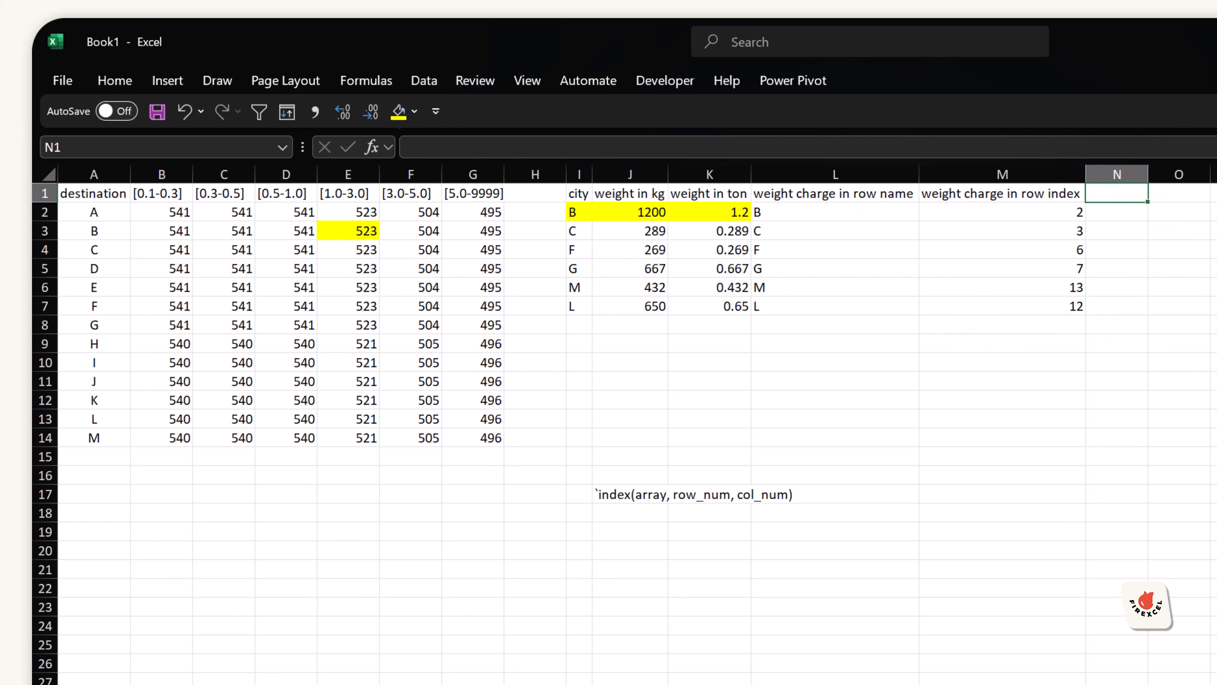
text(weight charge in co)
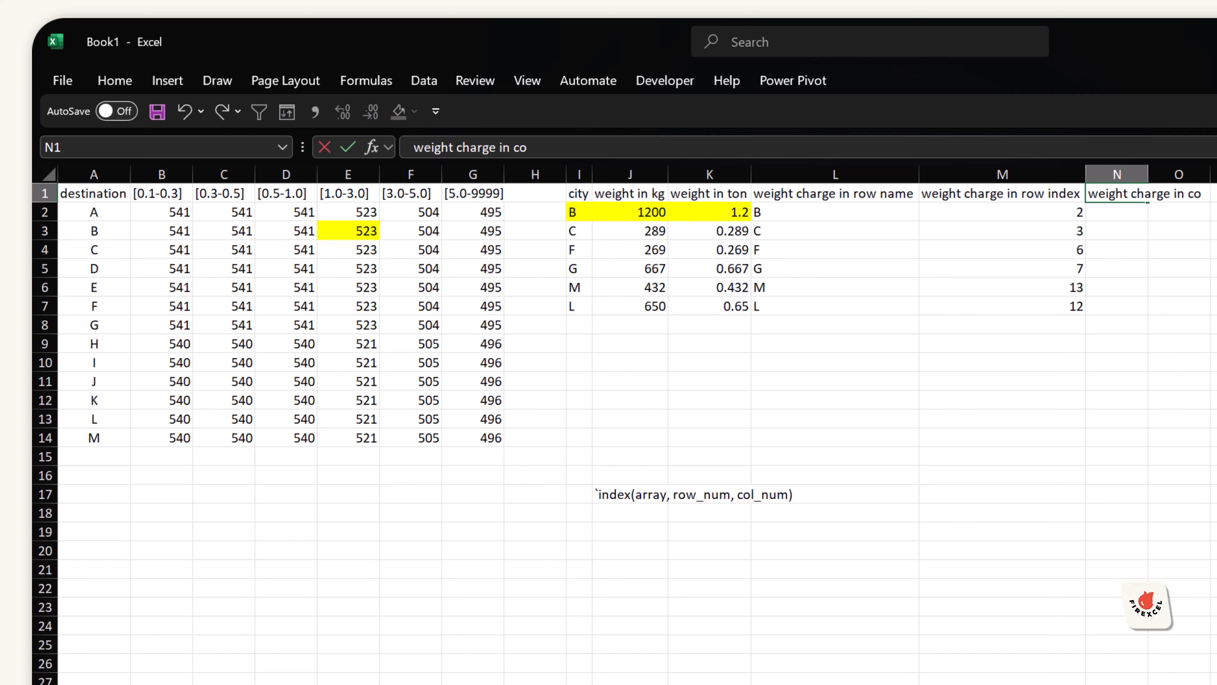
text(l name)
key(Return)
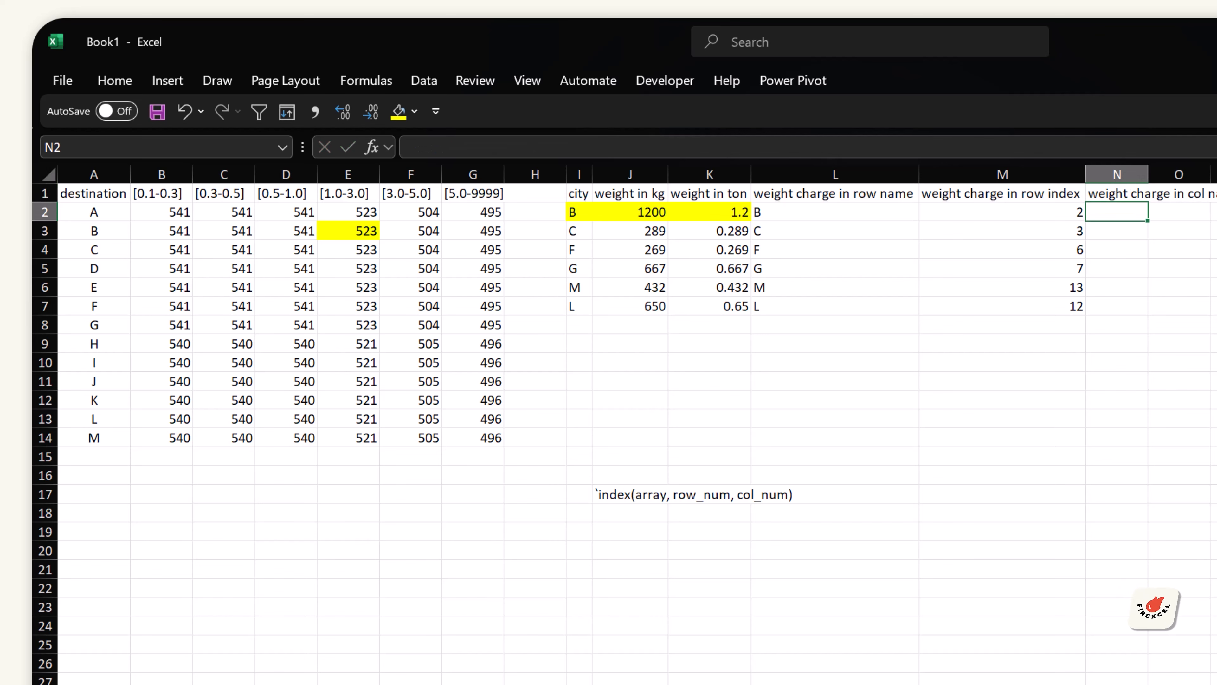
Step: Insert a new blank row above the rate table's header row
key(Left)
key(ctrl+Home)
key(Right)
key(Right)
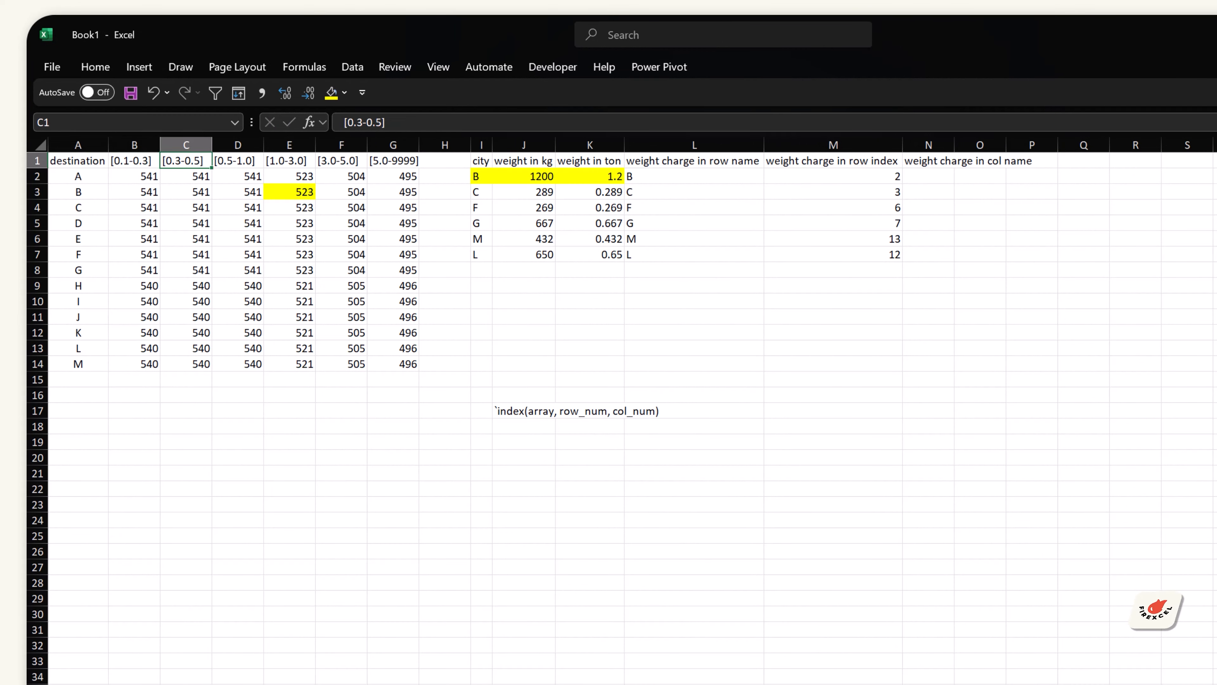
key(Left)
key(Left)
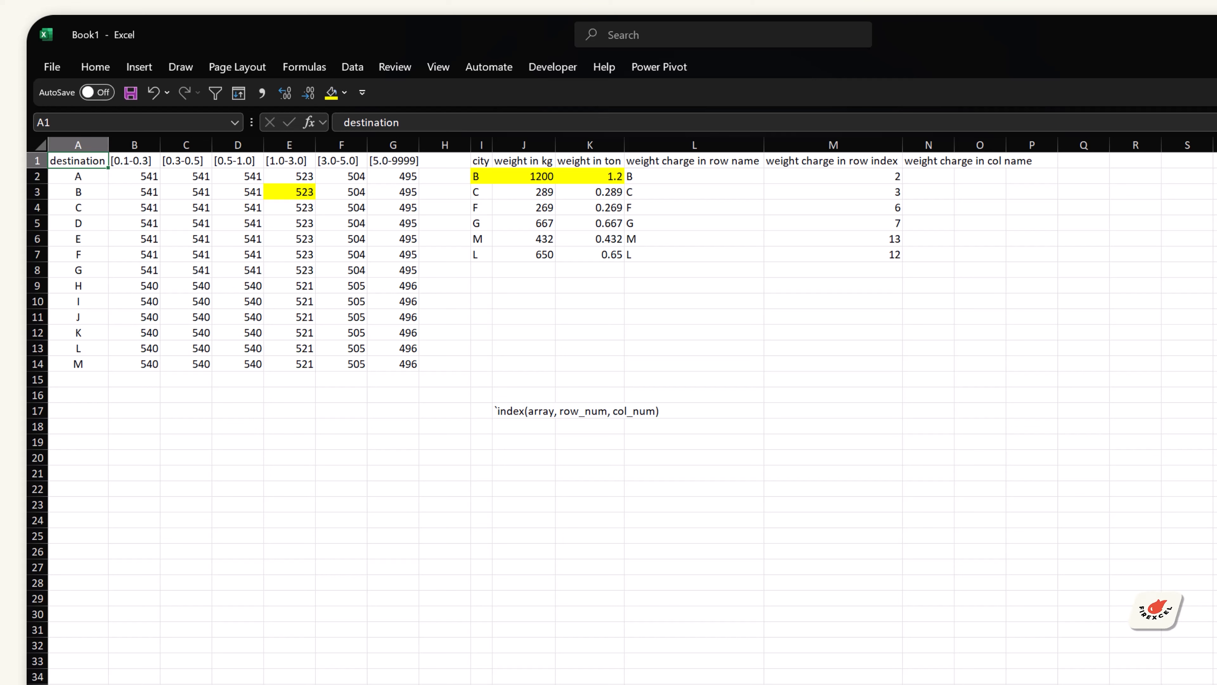
key(ctrl+space)
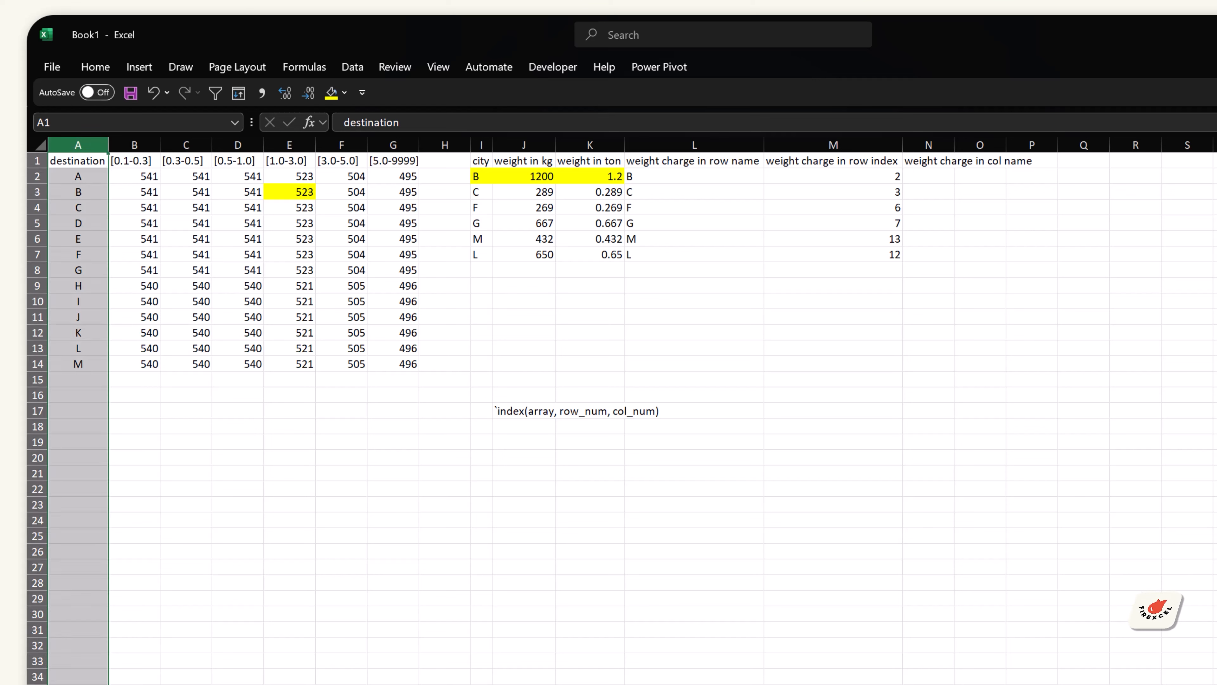
key(shift+space)
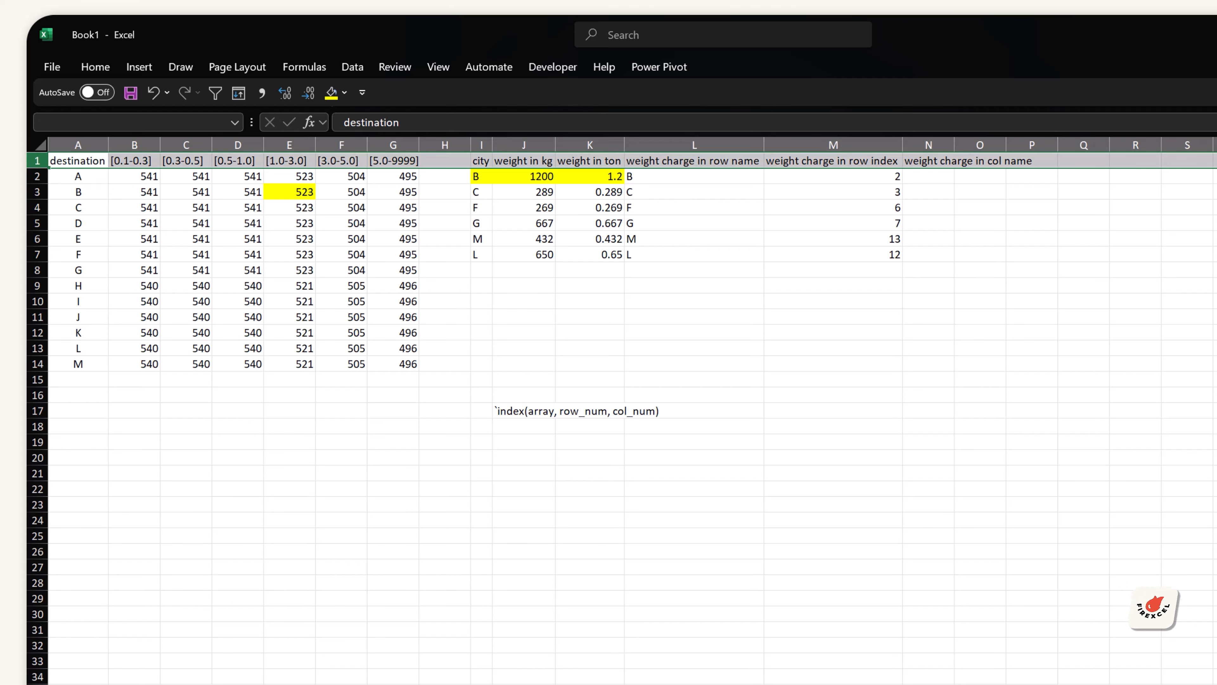
text(+)
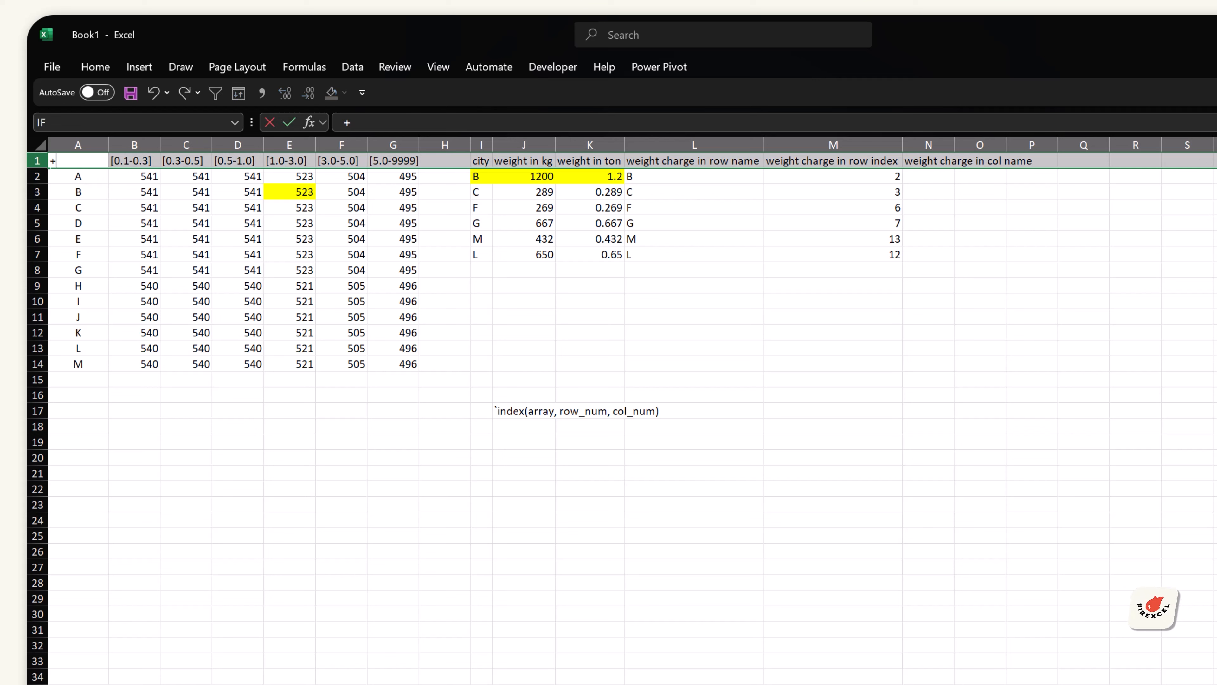
key(Escape)
key(ctrl+shift+equal)
key(Right)
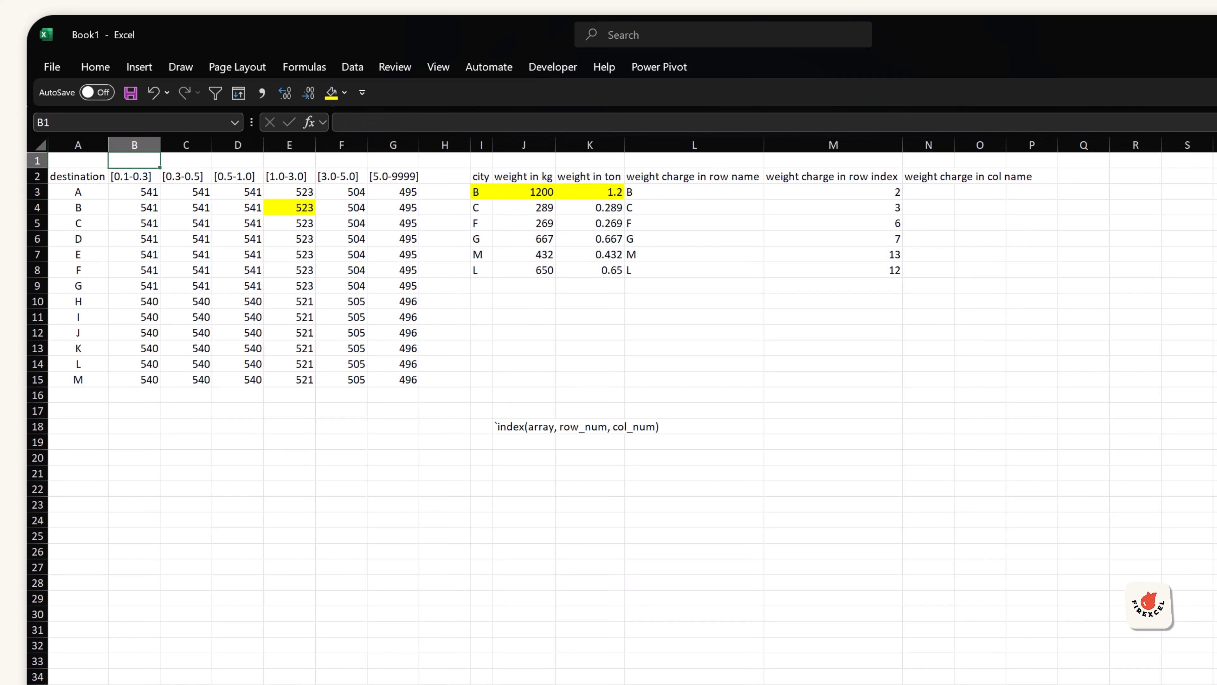
Step: Enter the band lower limits 0.1, 0.3, 0.5, 1, 3 and 5 in B1:G1
text(0.1)
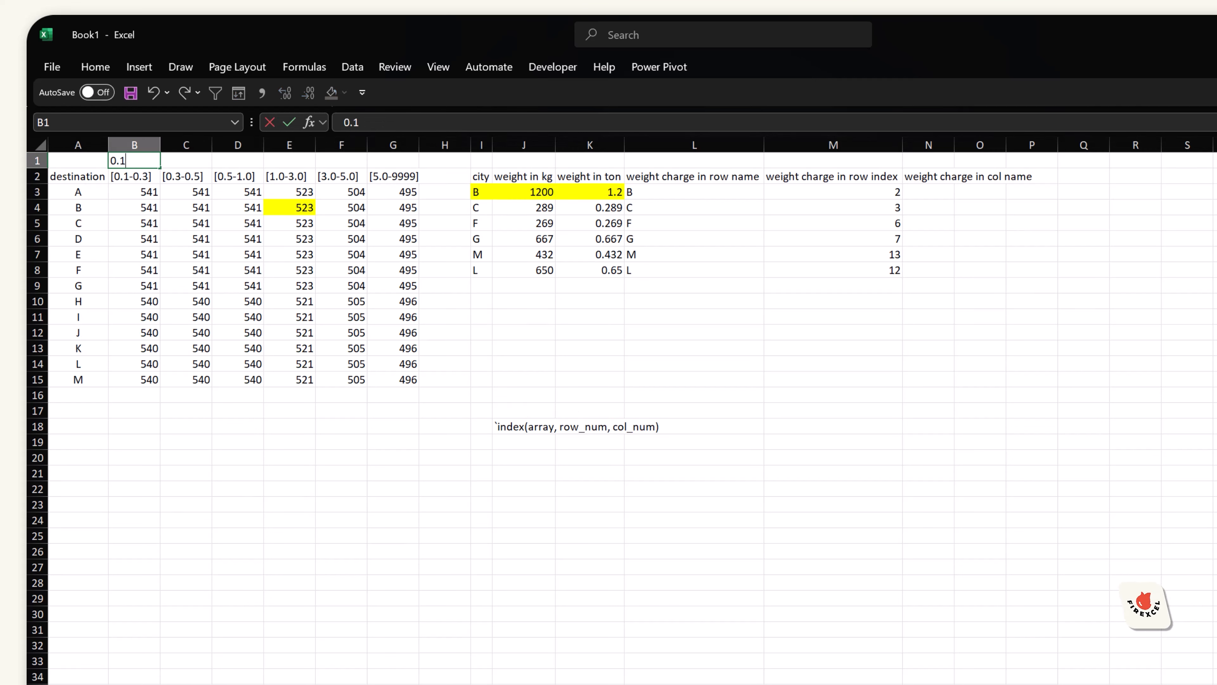
key(Tab)
text(0.)
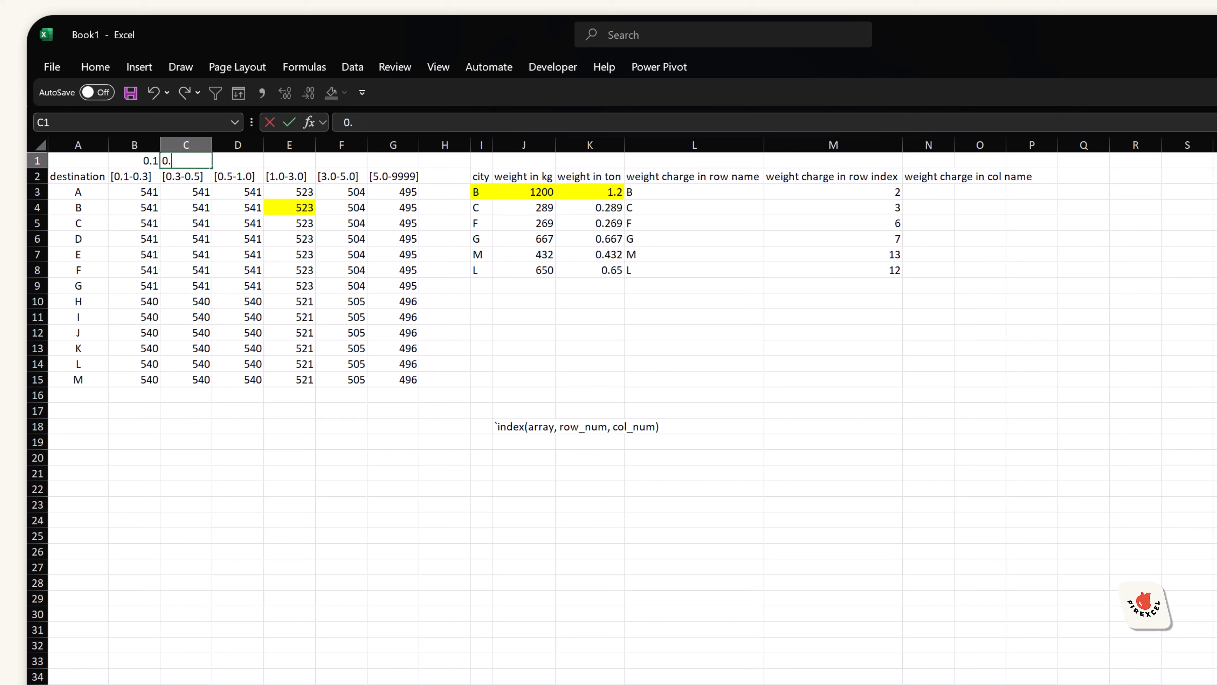
text(3)
key(Tab)
text(0.5)
key(Tab)
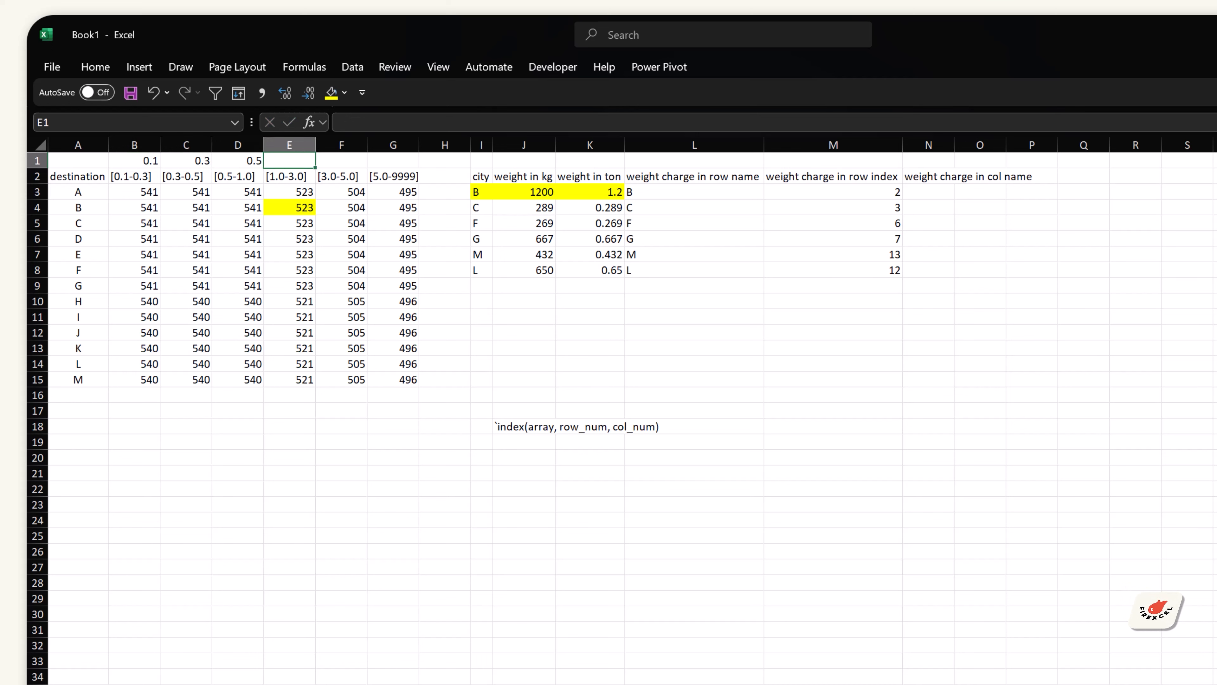
text(1)
key(Tab)
text(3.)
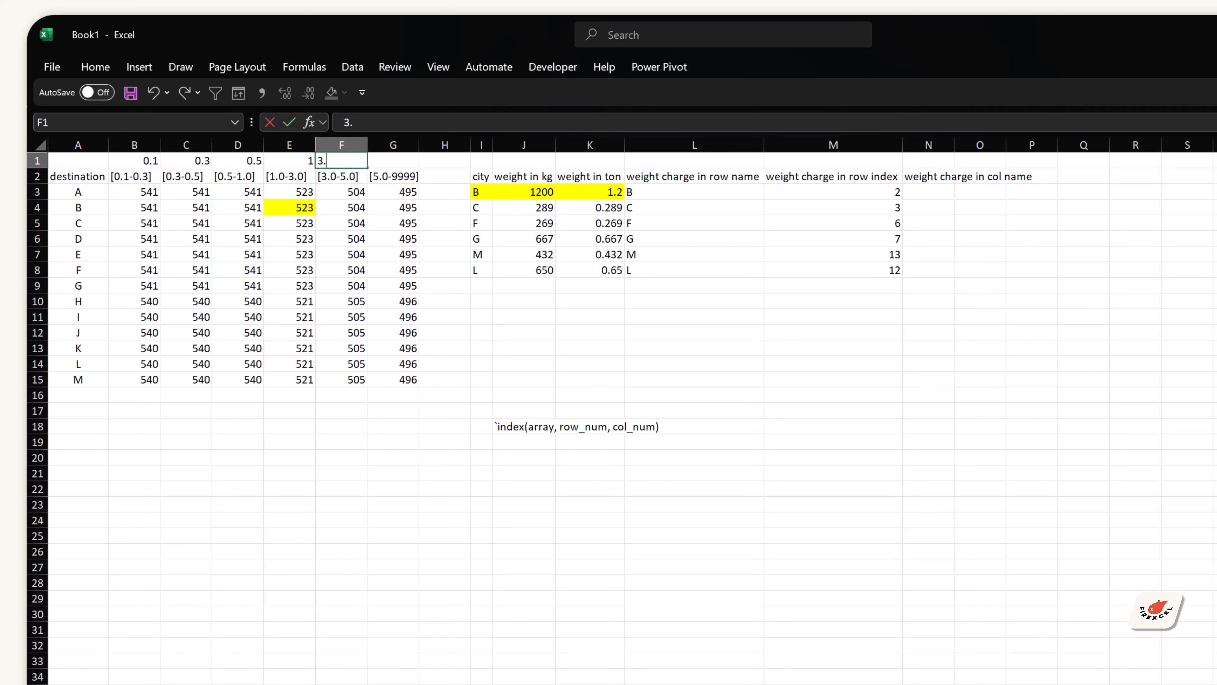
text(0)
key(Tab)
text(5)
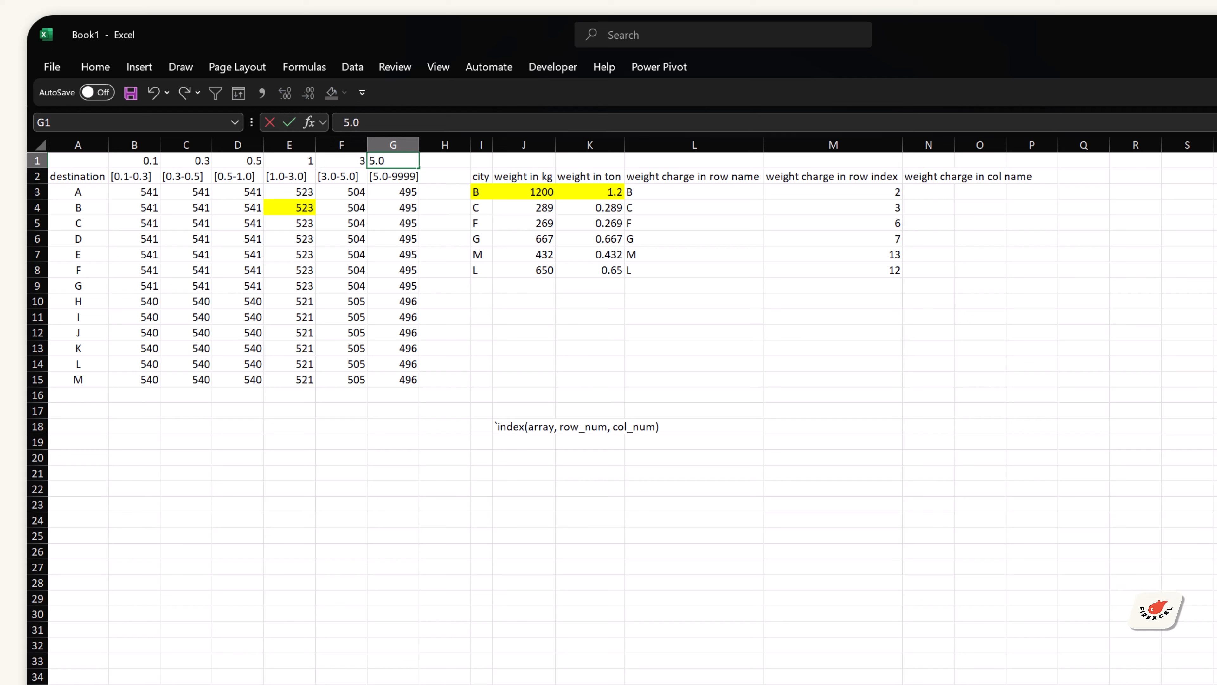
key(Tab)
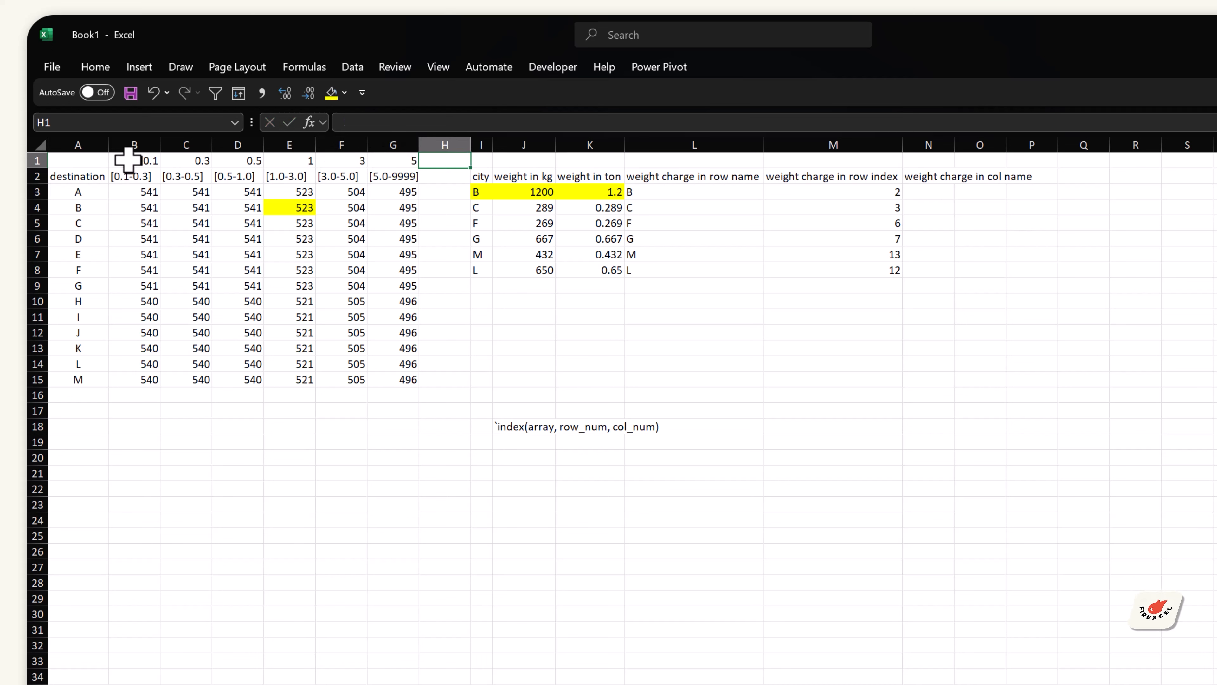
Step: Compare the new limit values in row 1 with the weight band headers beneath them
click(127, 176)
click(181, 176)
click(235, 175)
click(288, 176)
click(324, 175)
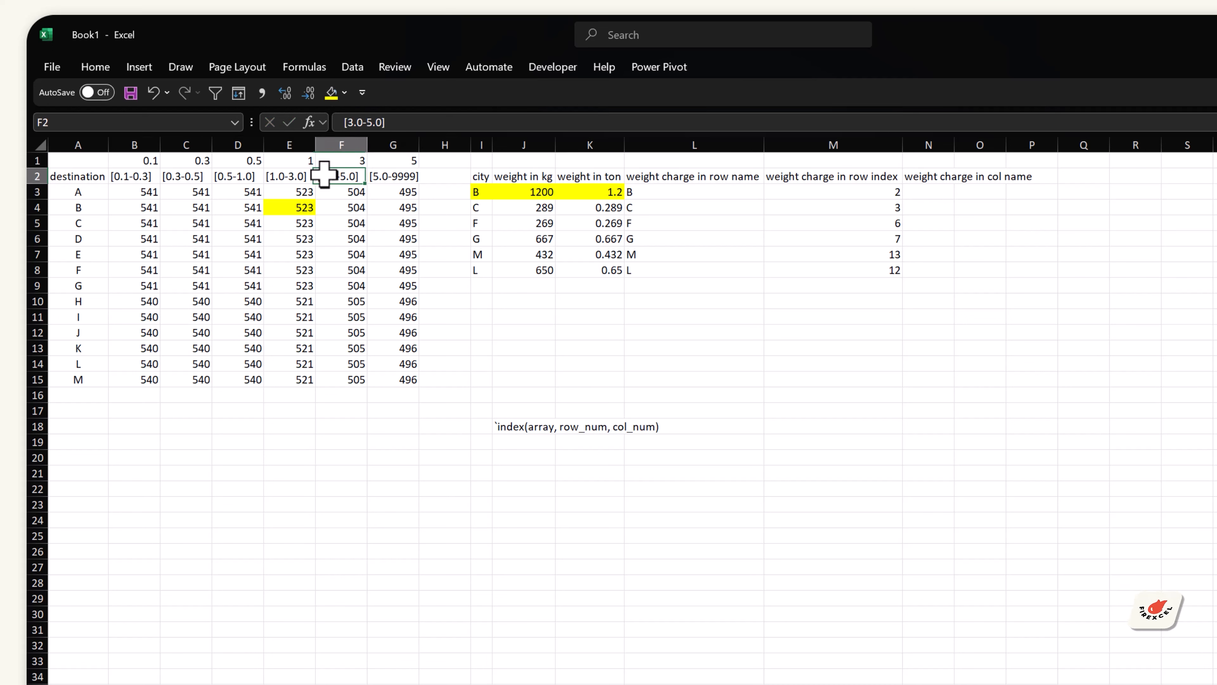
drag(139, 161, 390, 162)
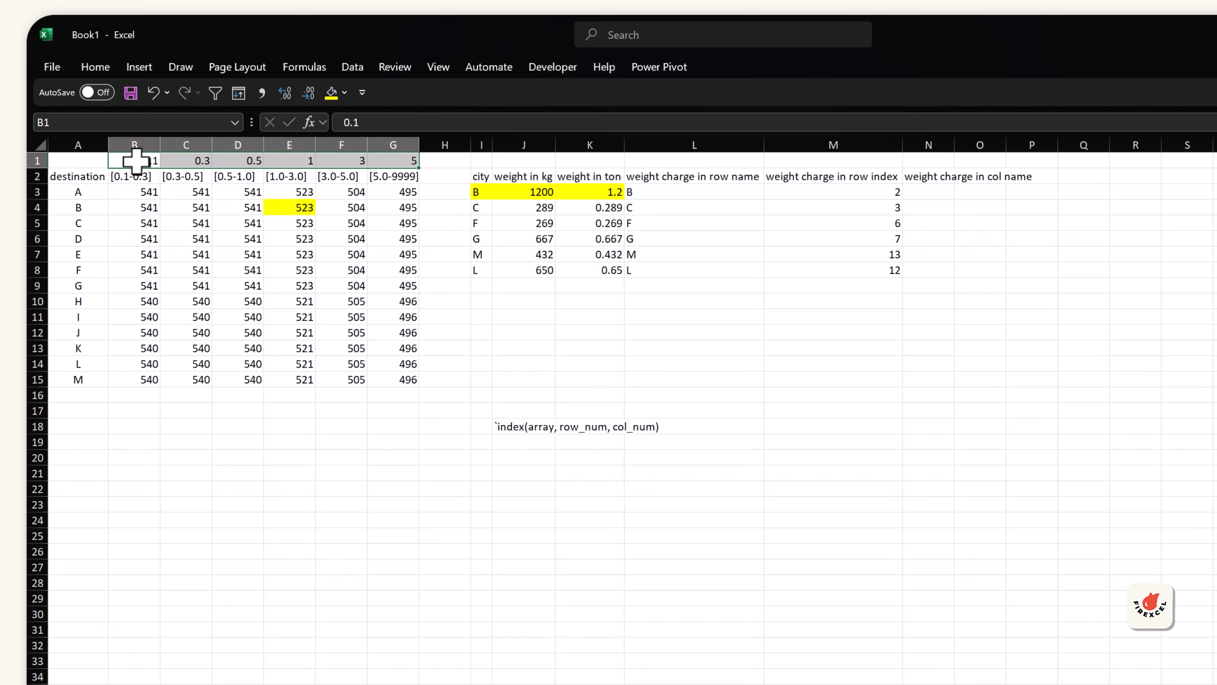
mouse_move(136, 160)
mouse_down()
mouse_move(378, 161)
mouse_move(147, 264)
mouse_move(147, 158)
mouse_up()
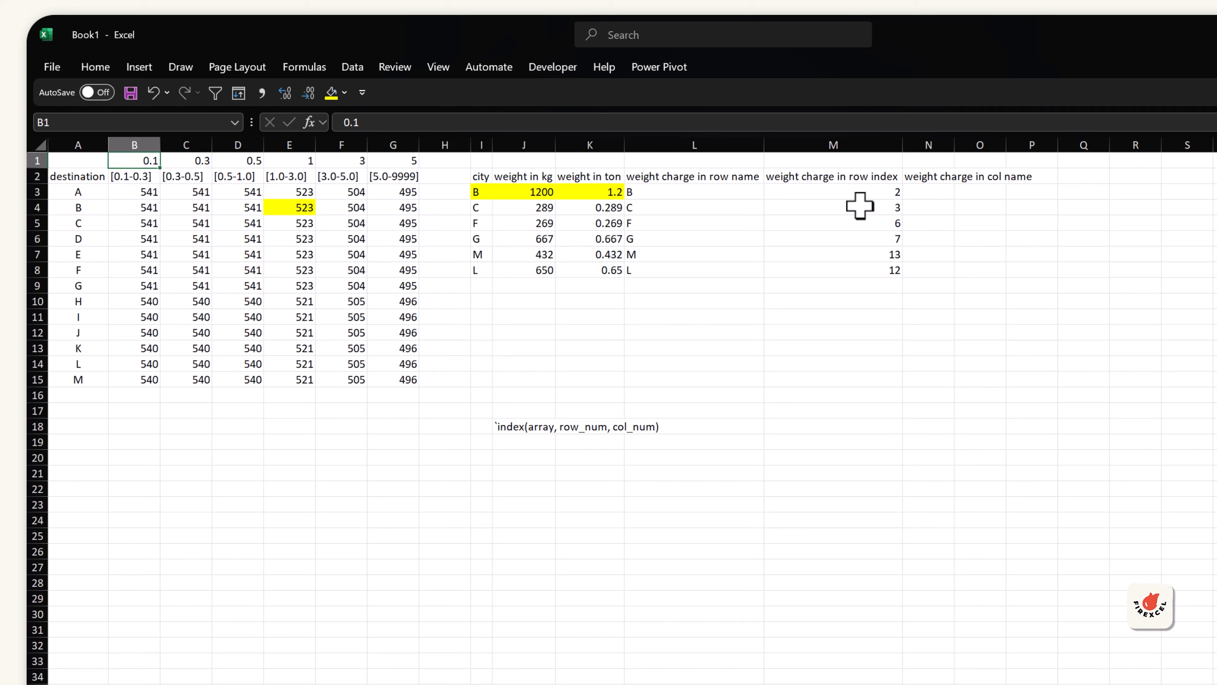
Step: Autofit column N and start an HLOOKUP formula in N3
double_click(954, 145)
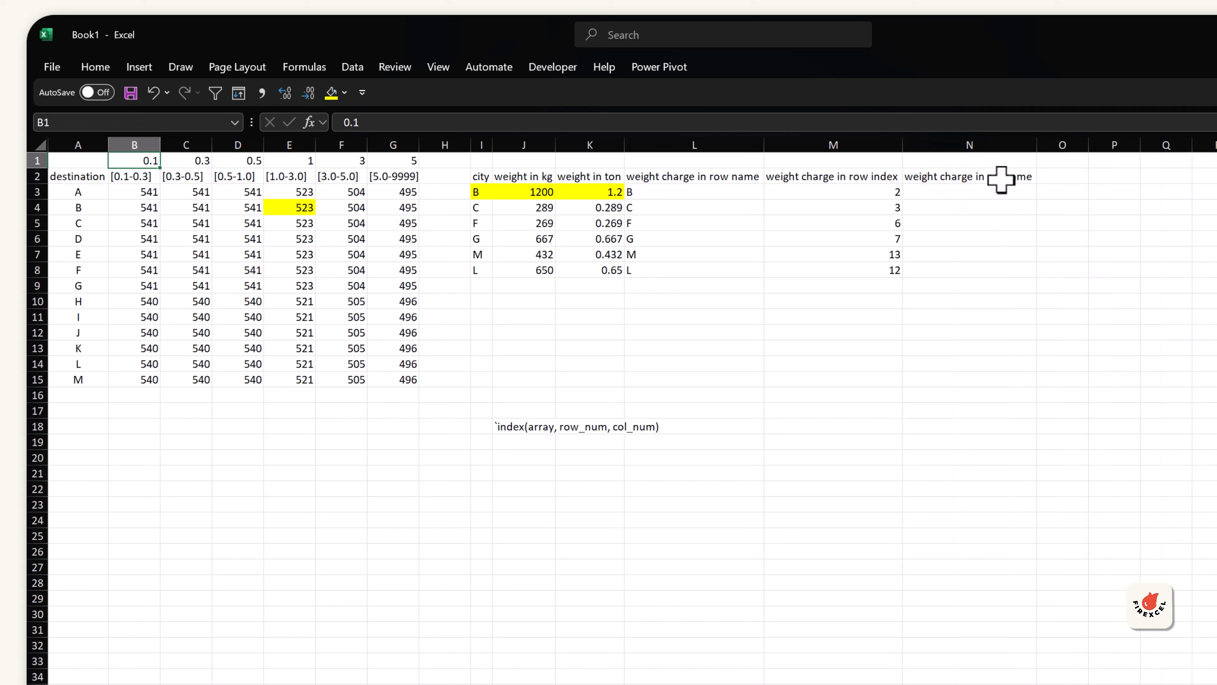
click(981, 177)
key(Return)
text(=)
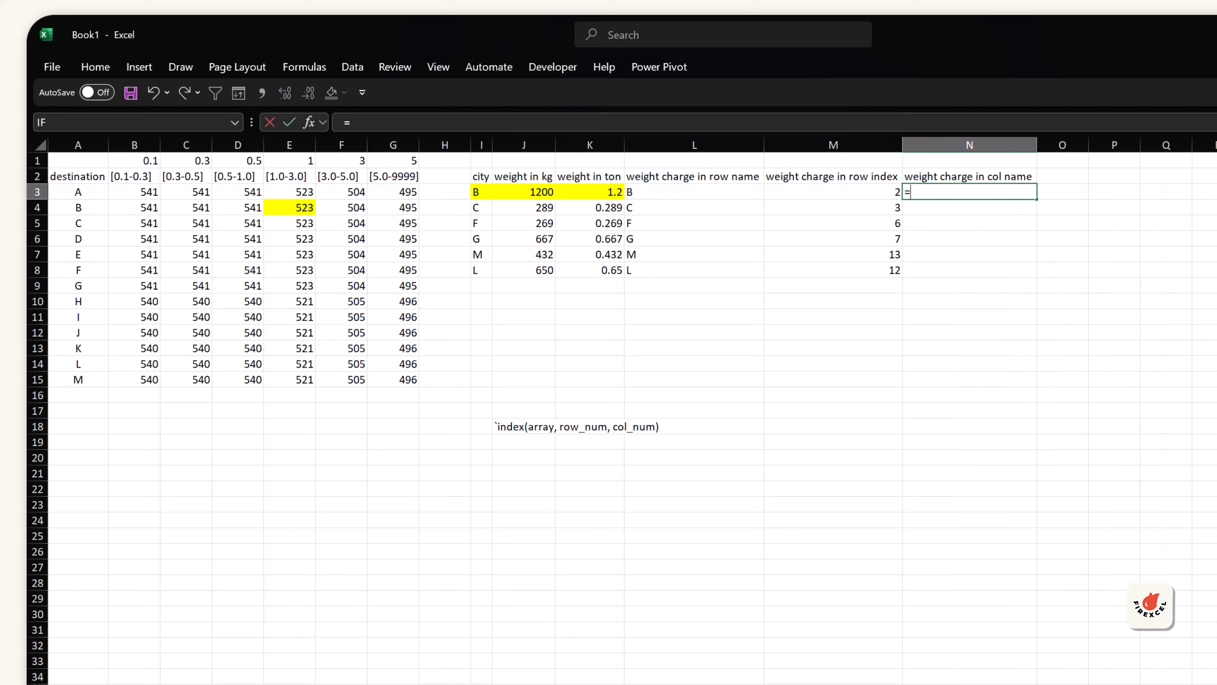
text(h)
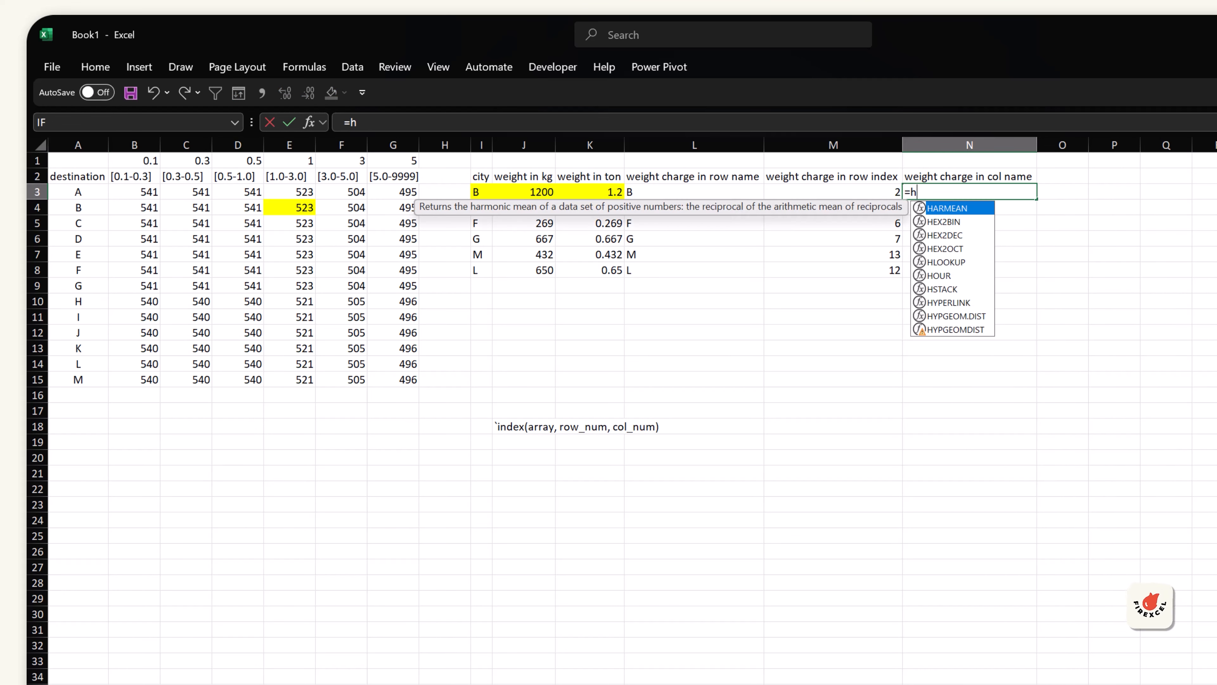
text(lo)
key(Tab)
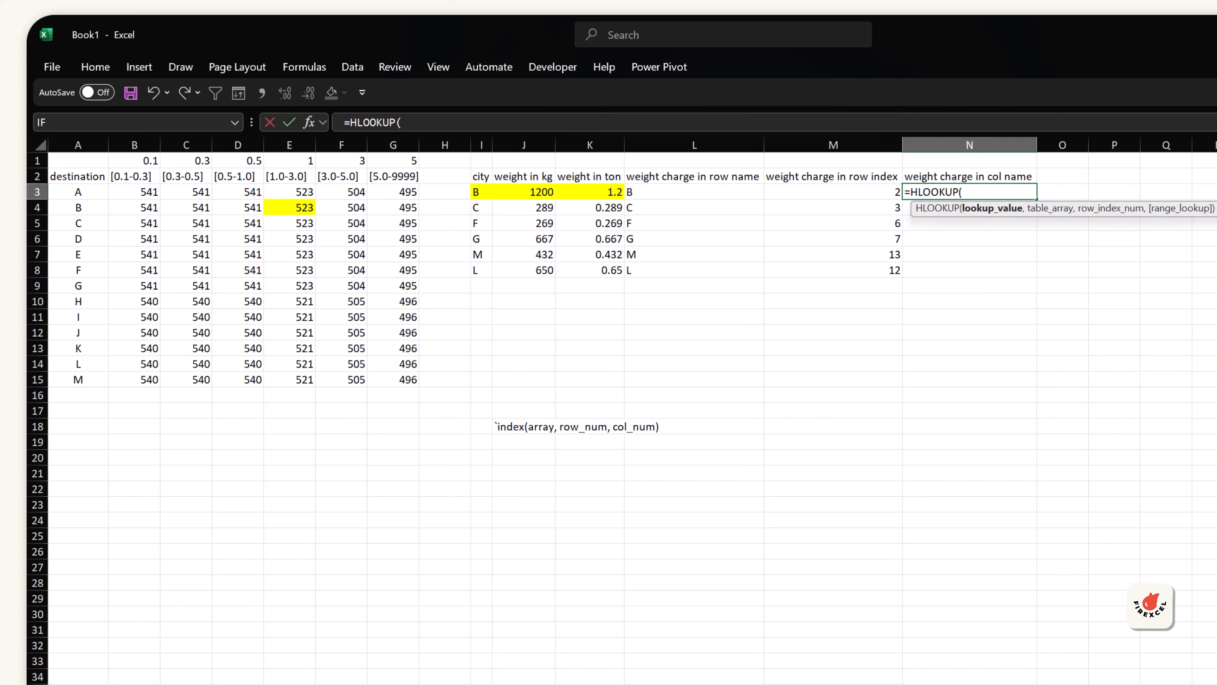
Step: Set the HLOOKUP lookup value to K3 and its table array to the absolute limits range $B$1:$G$1
click(589, 191)
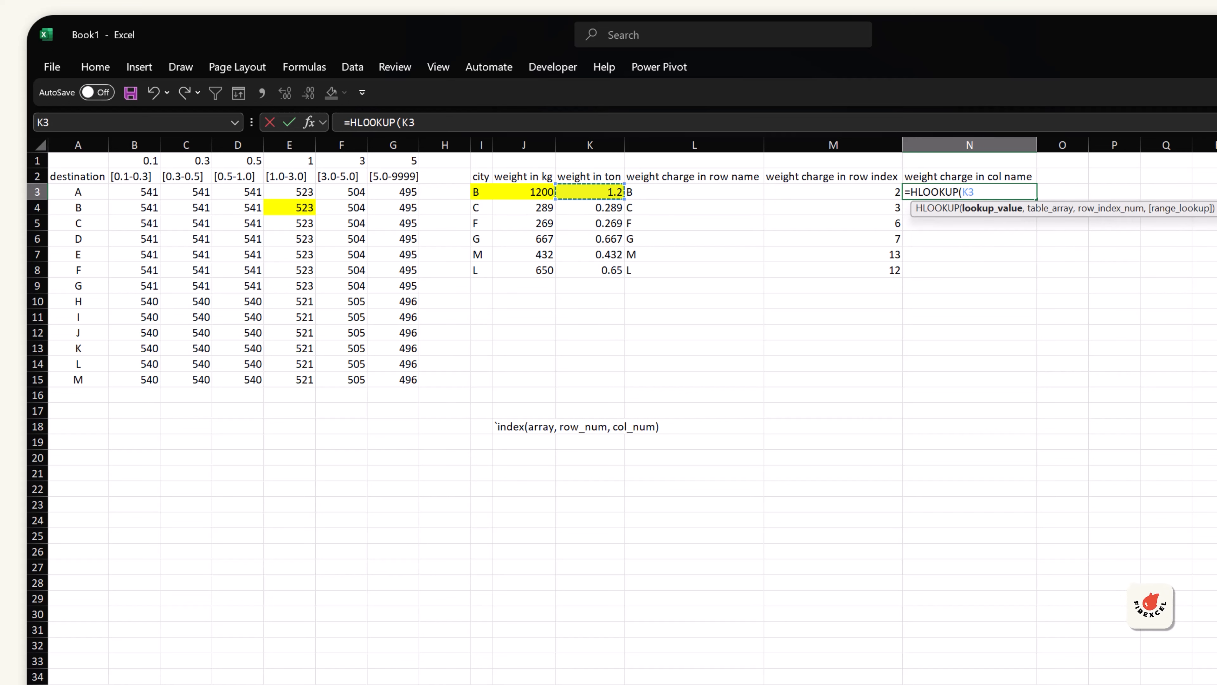
text(,)
key(Left)
key(Left)
key(Left)
key(Left)
key(Left)
key(Left)
key(Left)
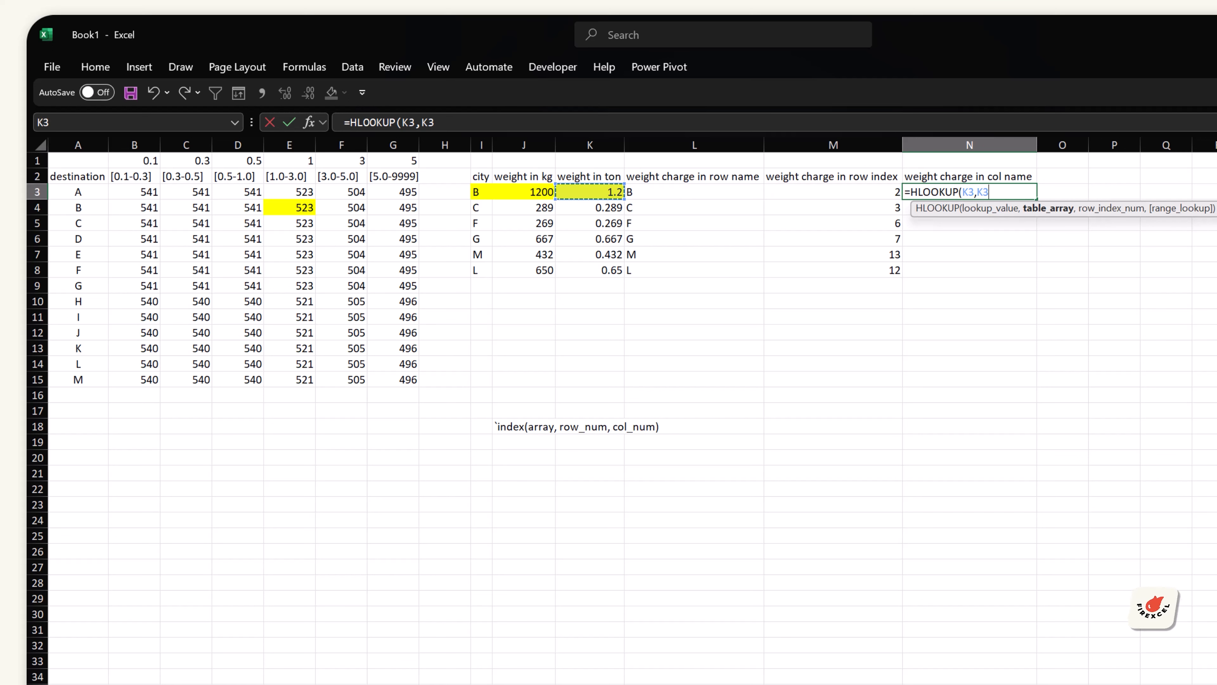
key(Up)
key(Up)
key(shift+Left)
key(shift+Left)
key(shift+Left)
key(shift+Left)
key(shift+Left)
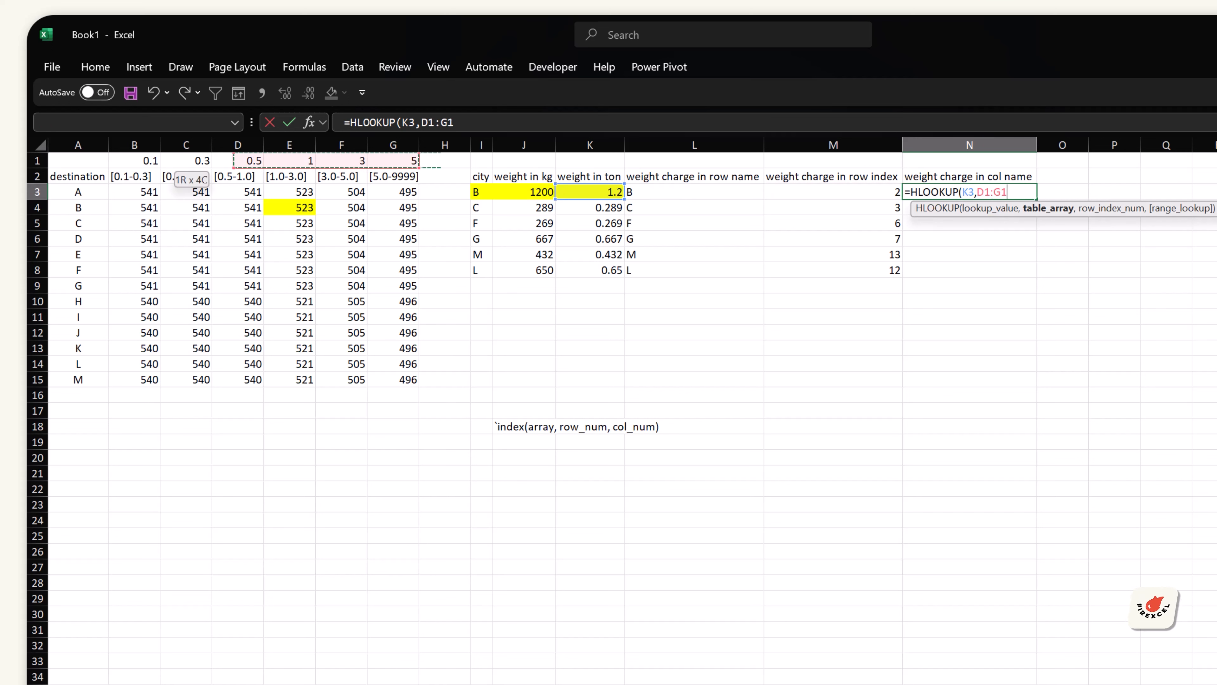
key(F4)
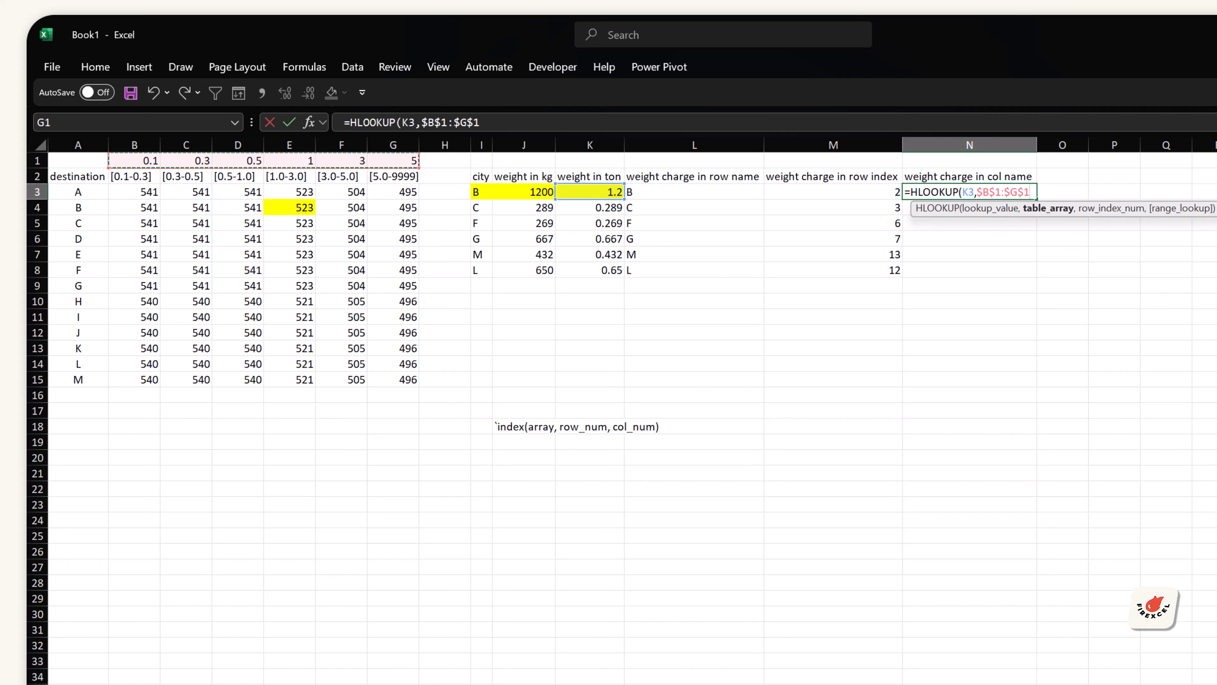
Step: Finish the HLOOKUP with row index 1 and approximate match, and fill it down to N8
text(,1,)
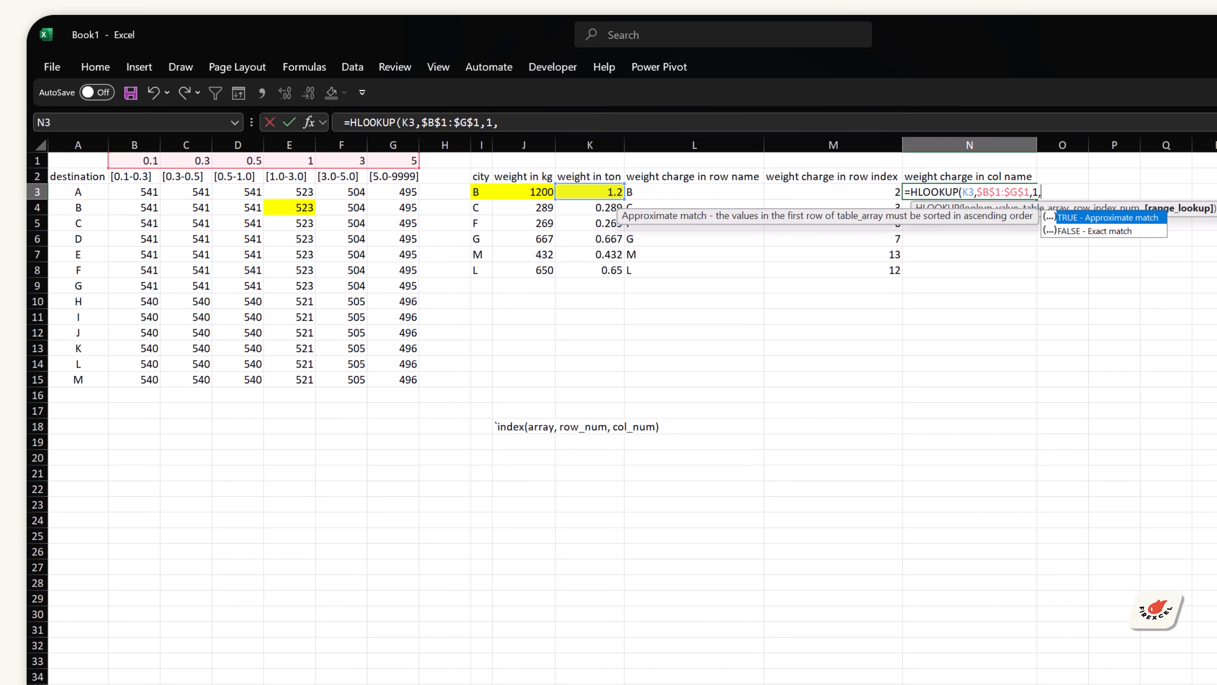
text())
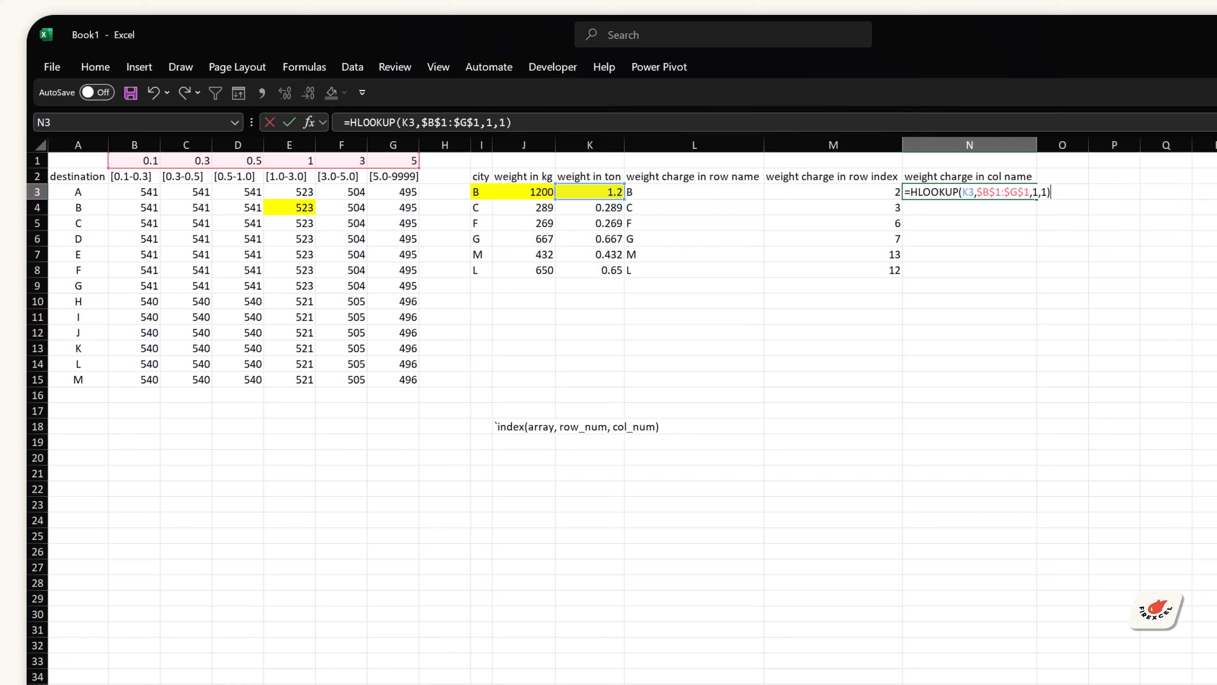
key(ctrl+Return)
double_click(1037, 199)
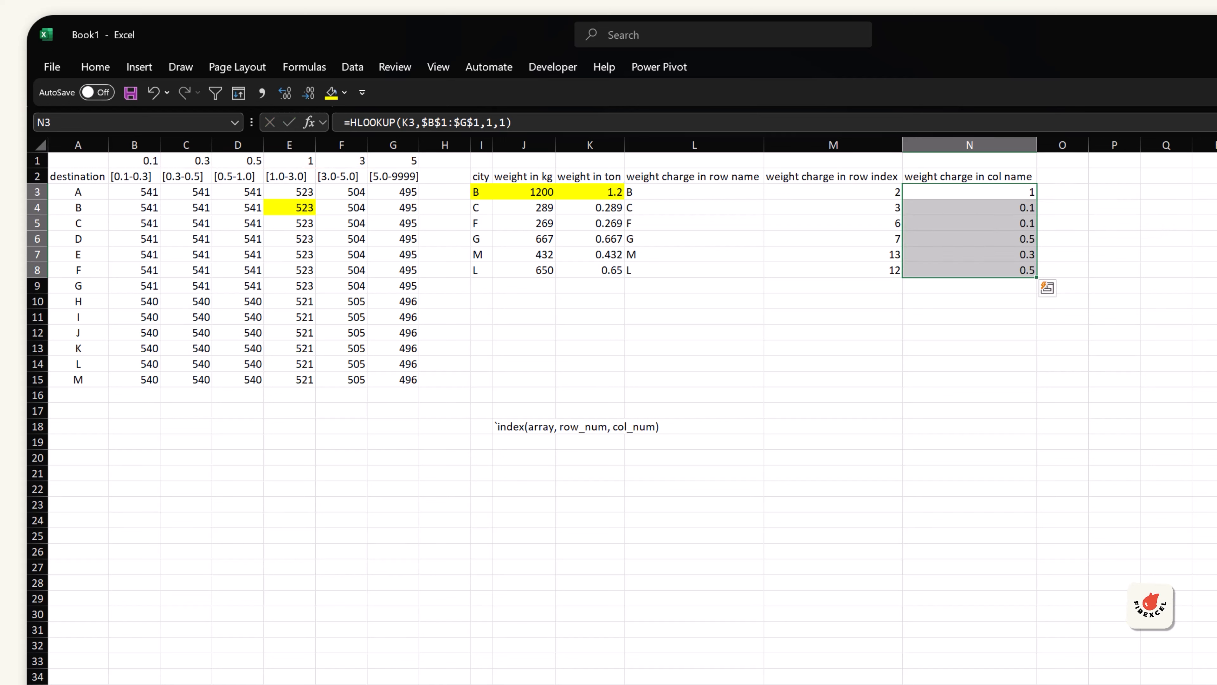
Step: Inspect the result formulas, the band headers and limit values, and the rate table cells
key(Up)
key(Left)
key(Down)
key(Down)
key(Left)
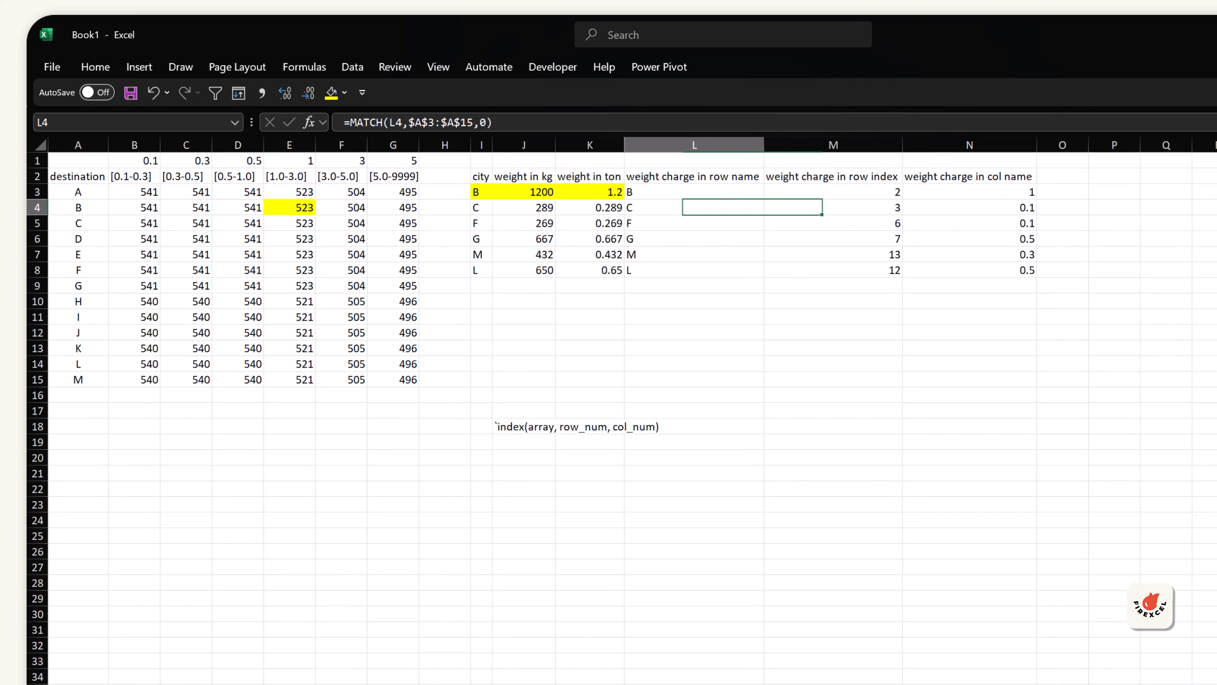
key(Left)
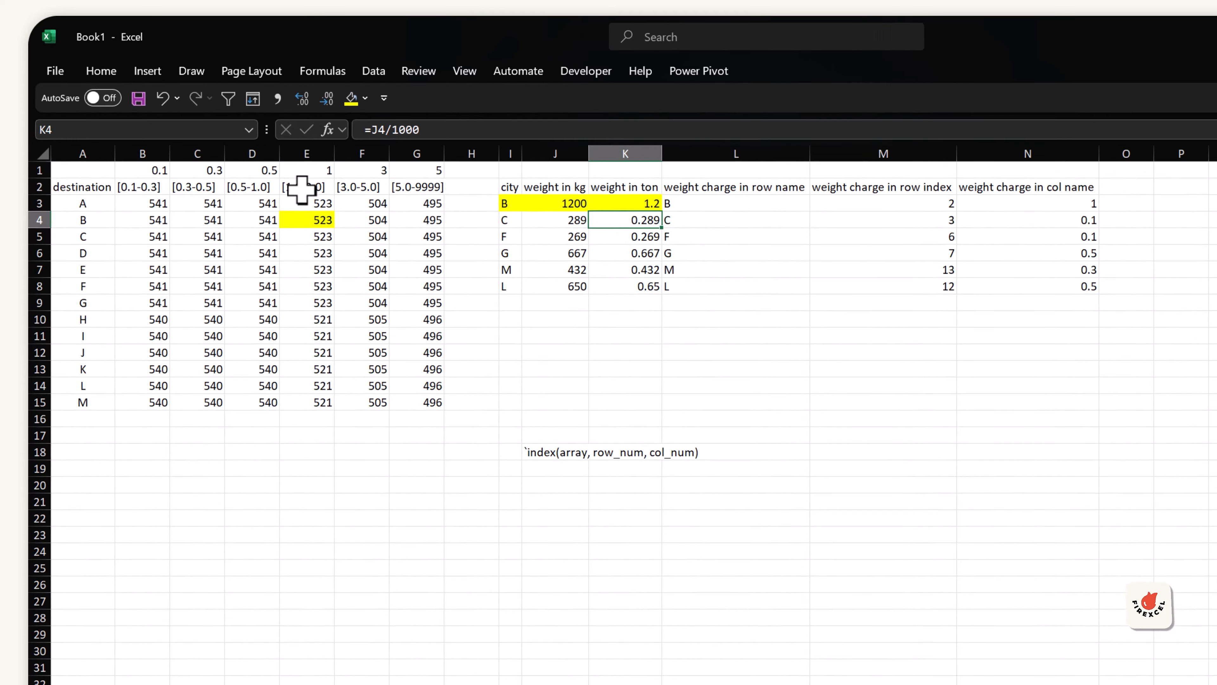
click(145, 185)
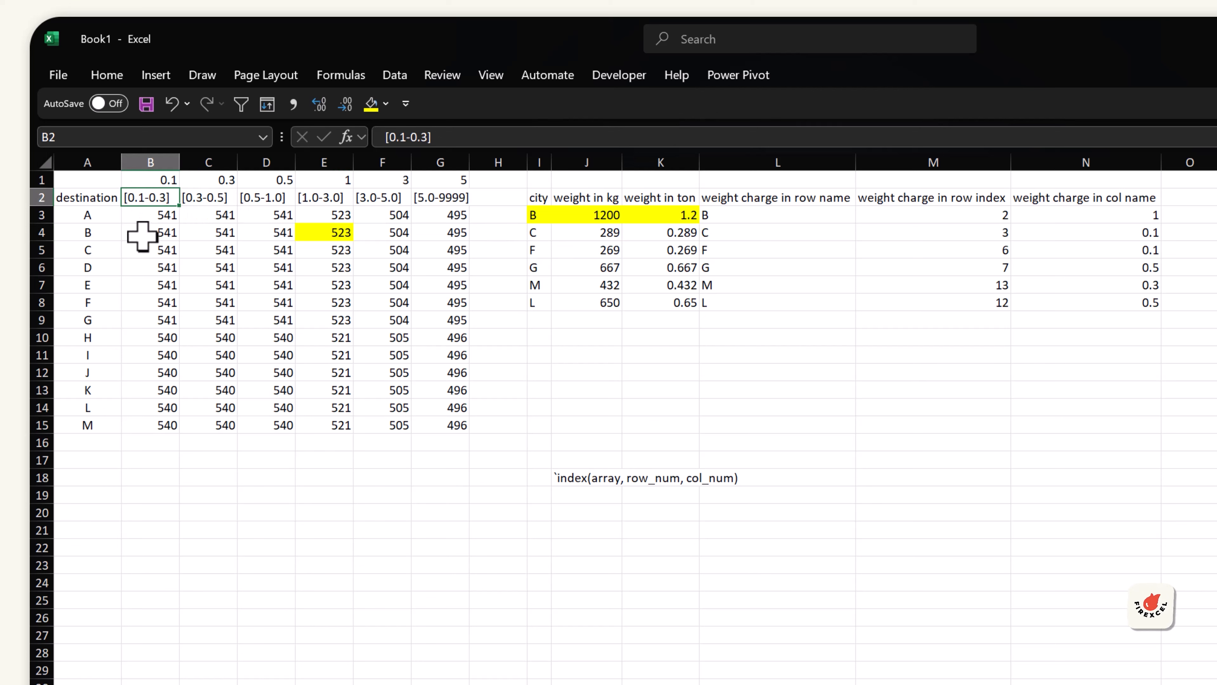
click(146, 249)
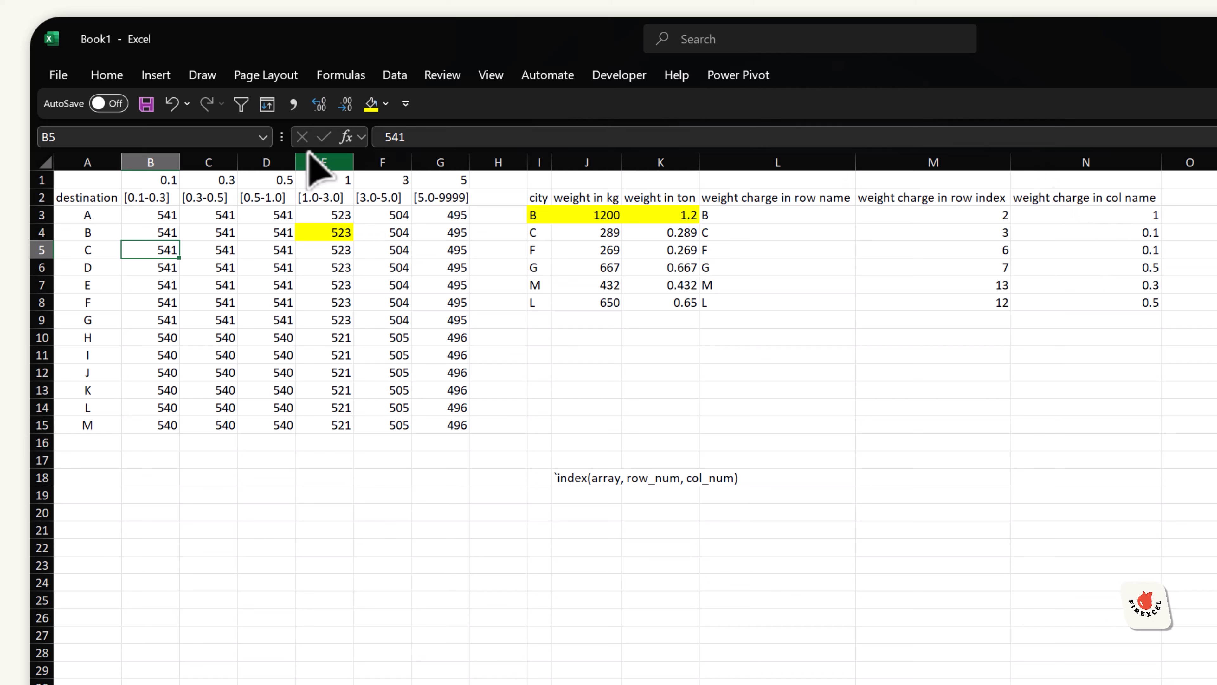
click(161, 178)
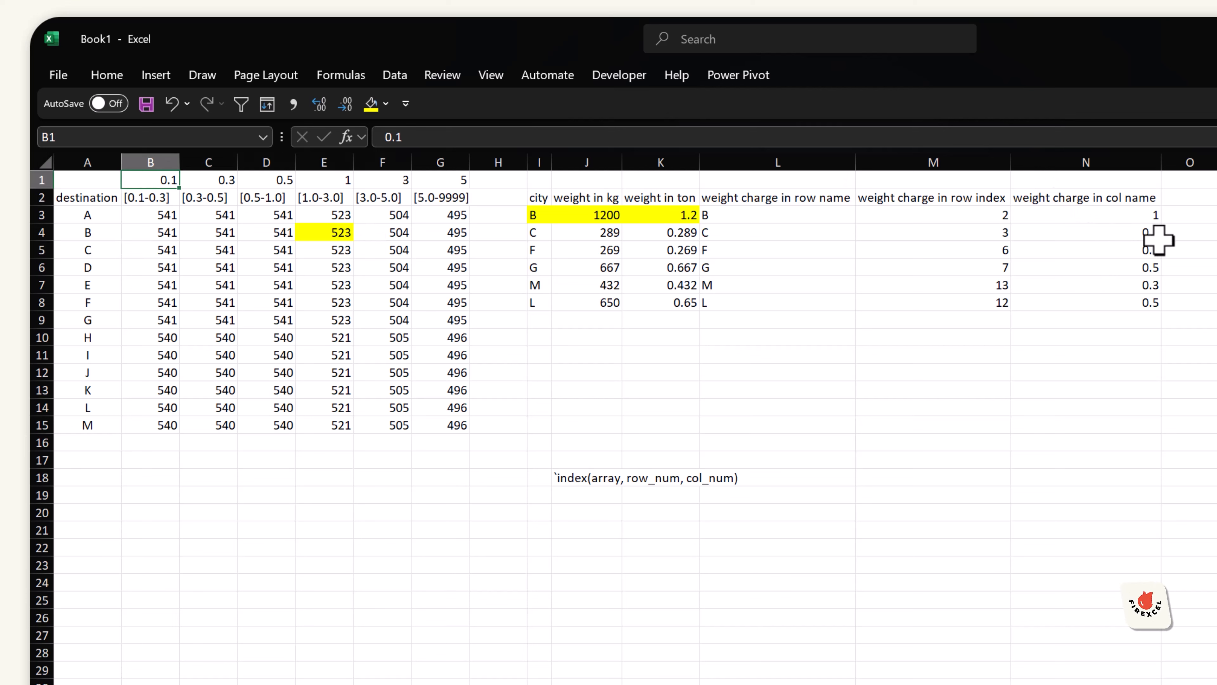
click(589, 478)
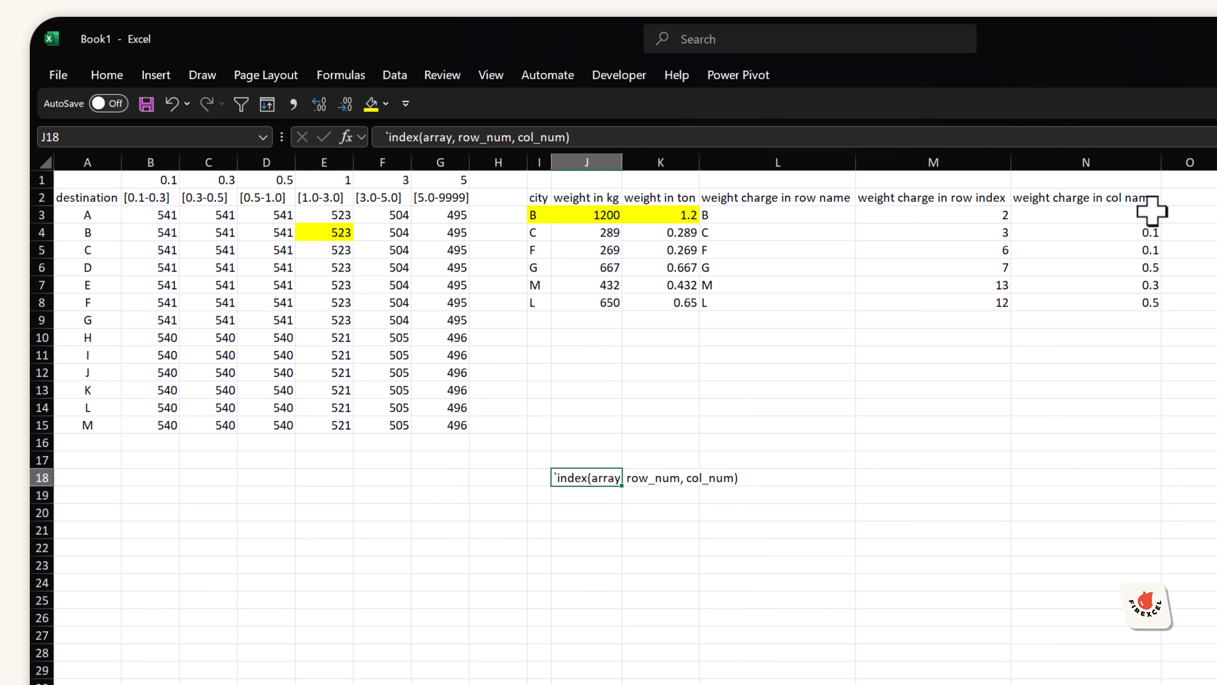
Step: Copy the N2 header into O2 and rename it weight charge in col index
click(1148, 200)
key(ctrl+c)
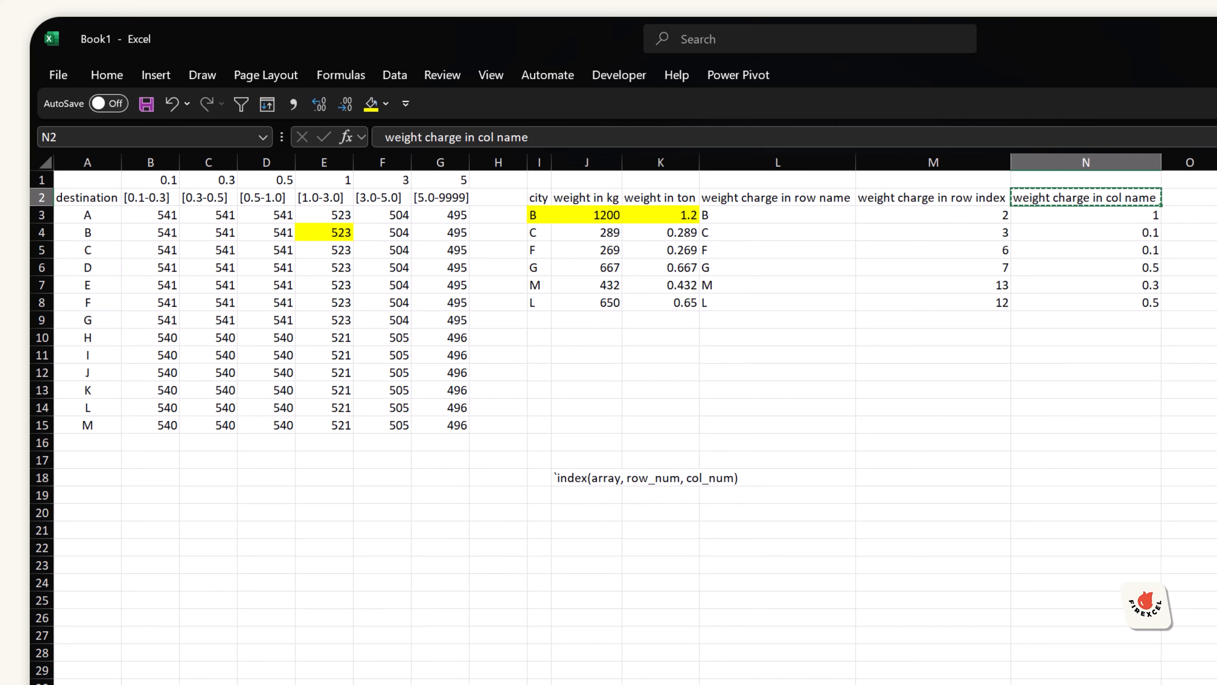
click(1188, 198)
key(ctrl+v)
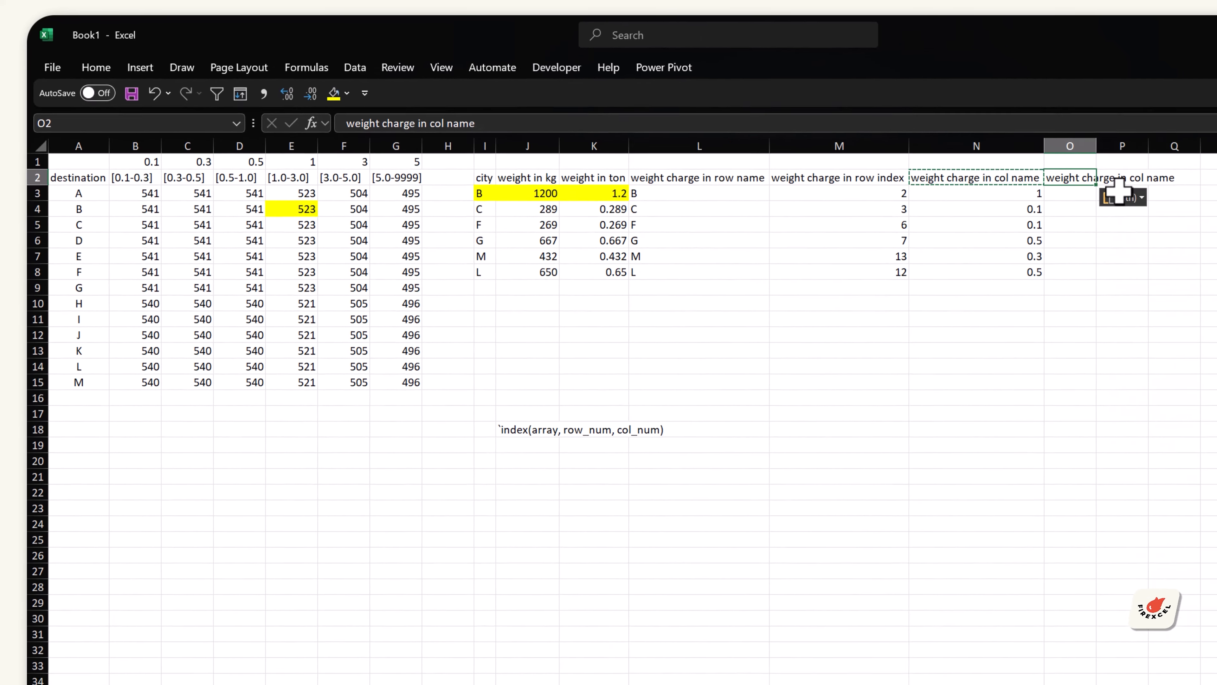
key(F2)
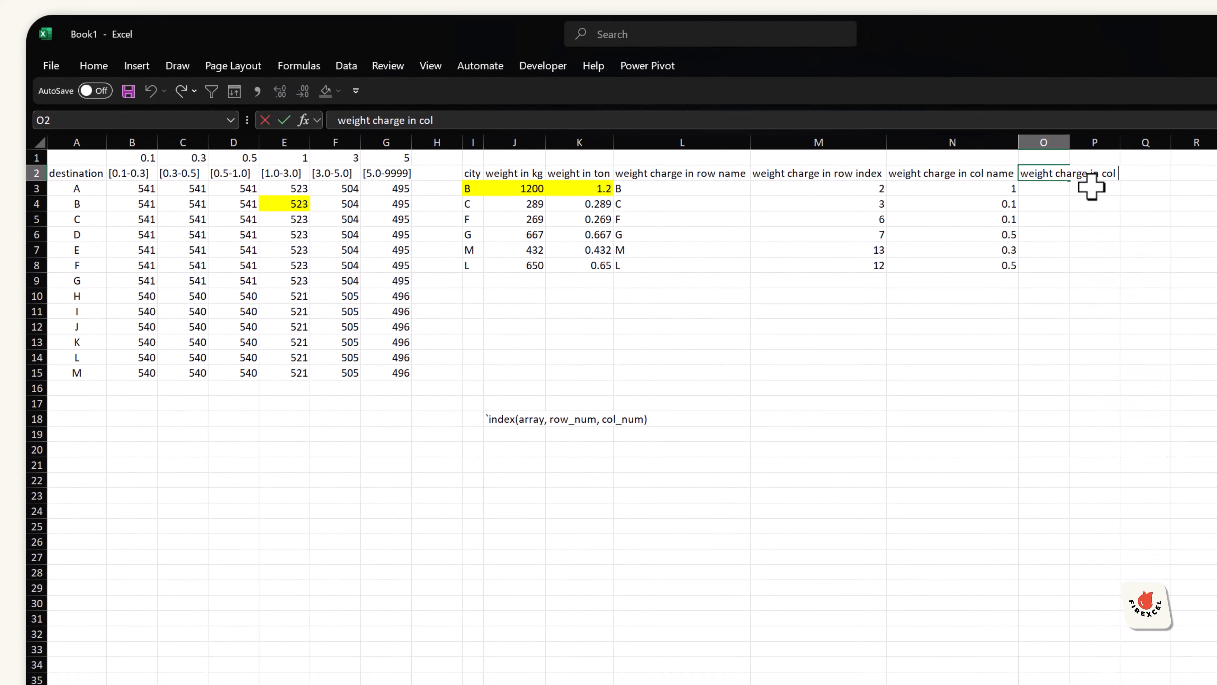
text(index)
key(Return)
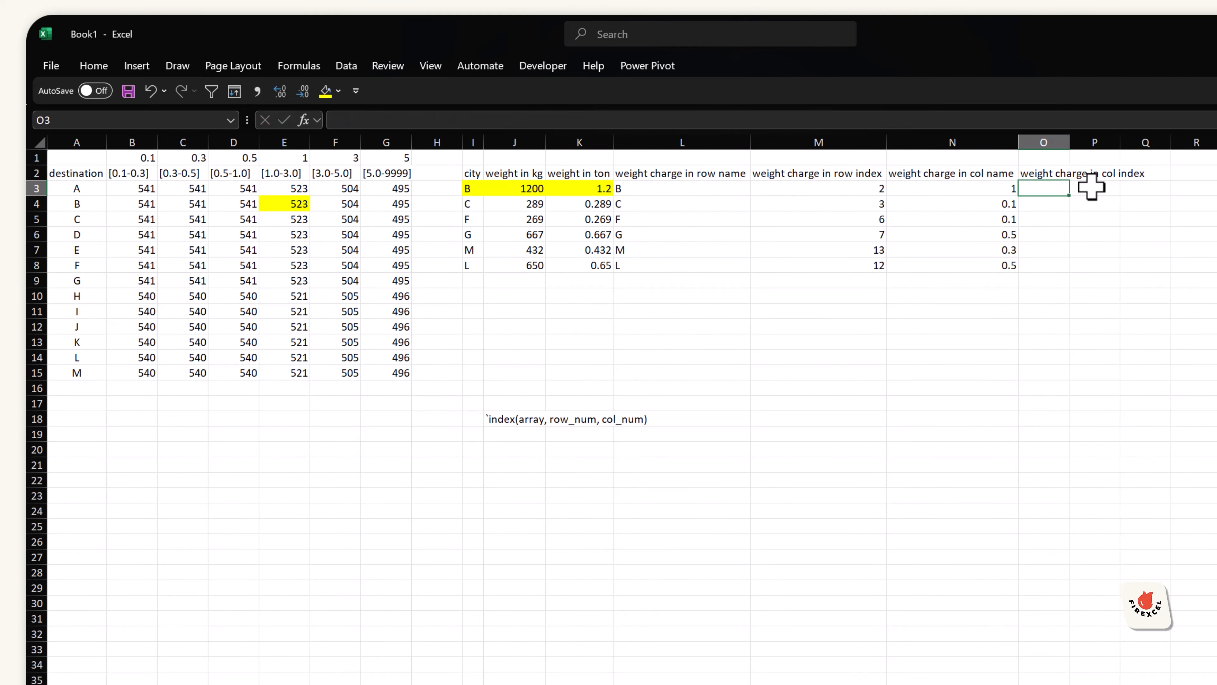
Step: Start a MATCH formula in O3 using N3 as the lookup value
text(=matchj)
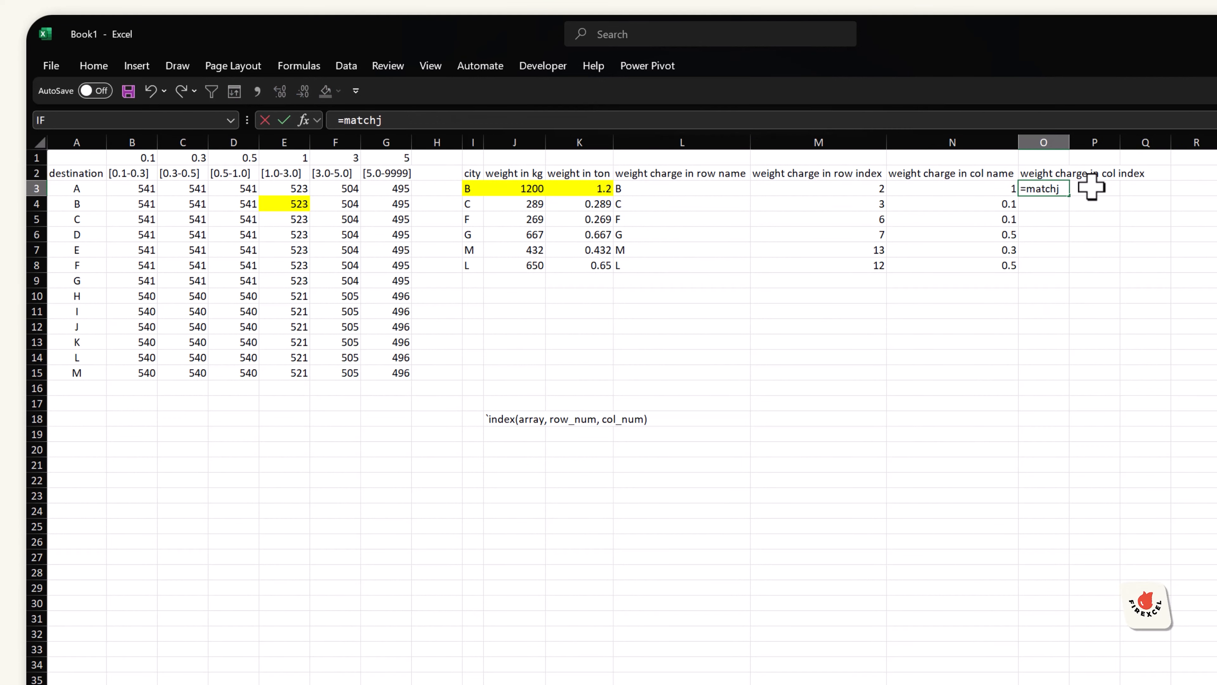
key(BackSpace)
key(Tab)
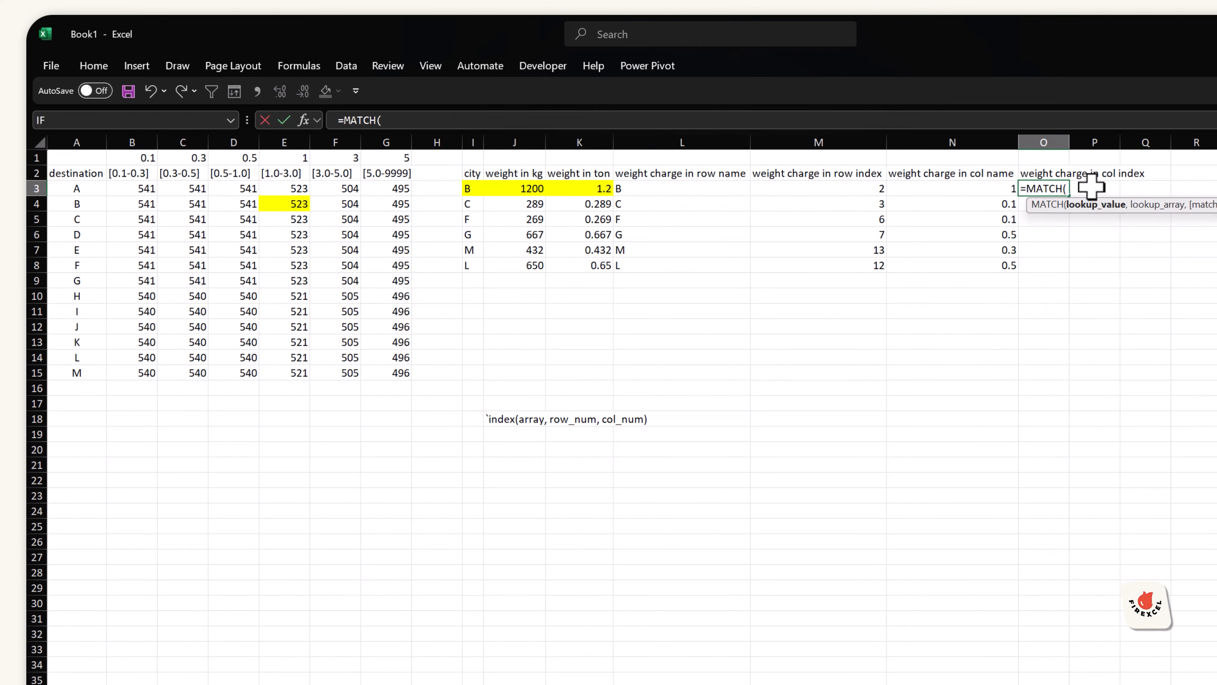
key(Left)
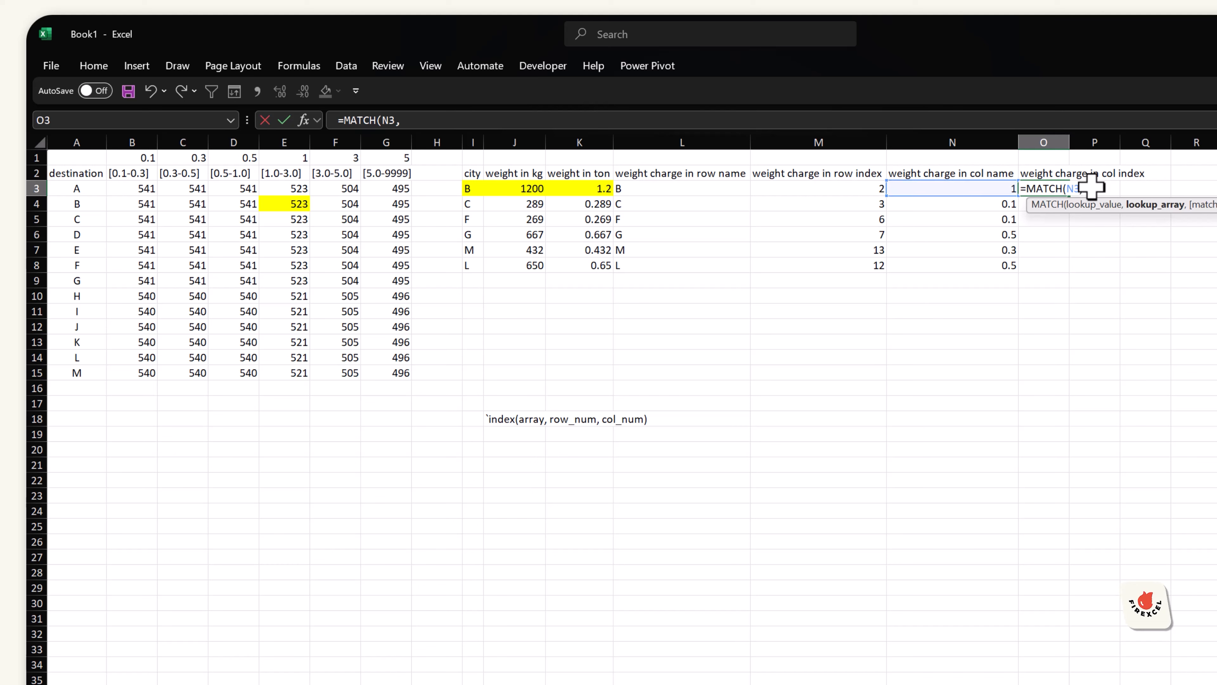
text(,)
Step: Complete the MATCH with the absolute lookup array $B$1:$G$1 and match type 0
key(Left)
key(Left)
key(Left)
key(Left)
key(Left)
key(Left)
key(Left)
key(Left)
key(Left)
key(Left)
key(Left)
key(Left)
key(Up)
key(Up)
key(shift+Right)
key(shift+Right)
key(shift+Right)
key(shift+Right)
key(shift+Right)
key(shift+Right)
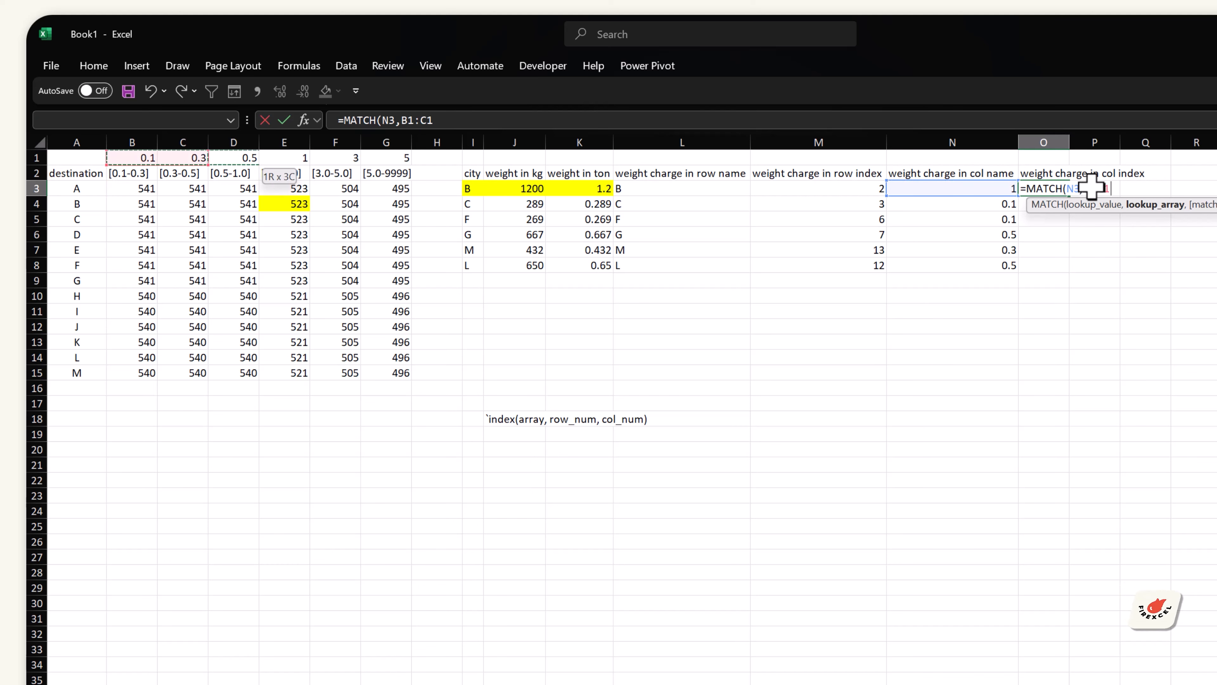
key(shift+Left)
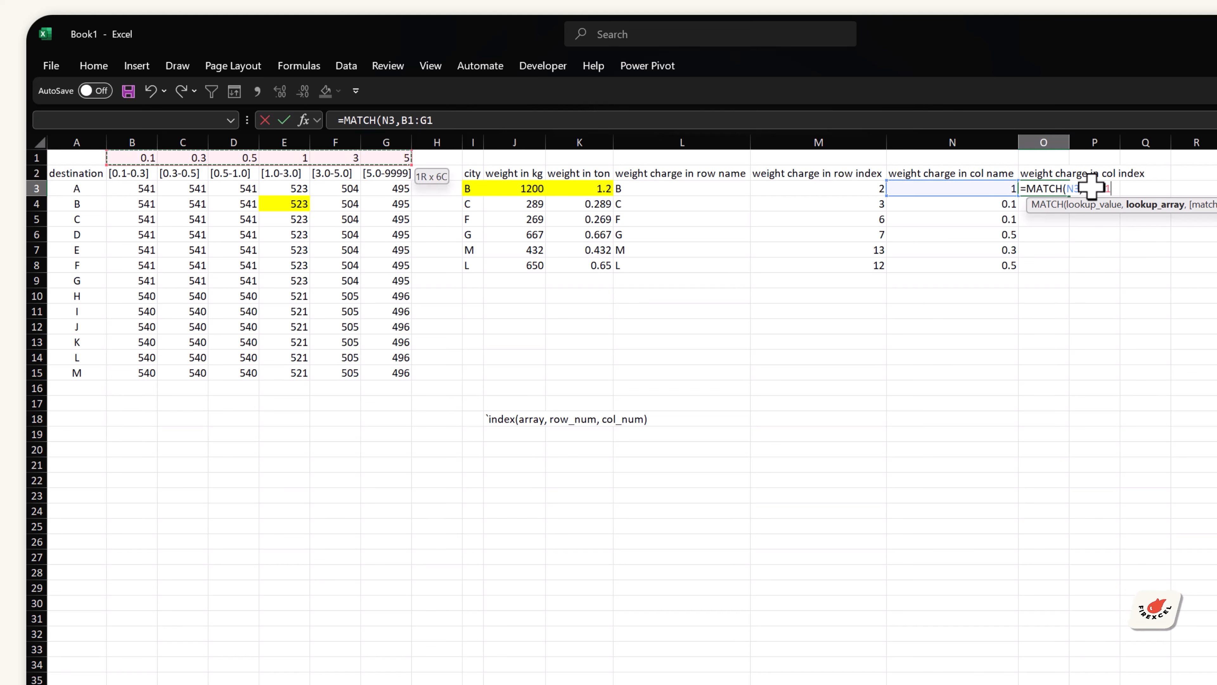
key(F4)
text(,)
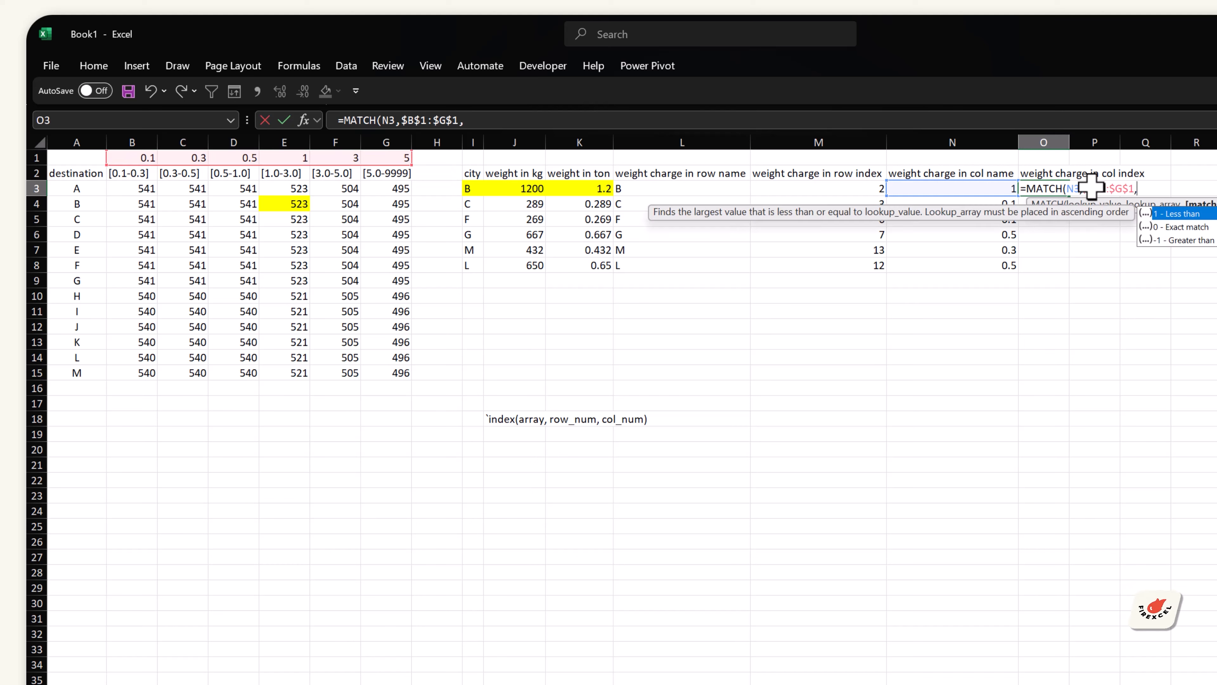
text(0))
key(ctrl+Return)
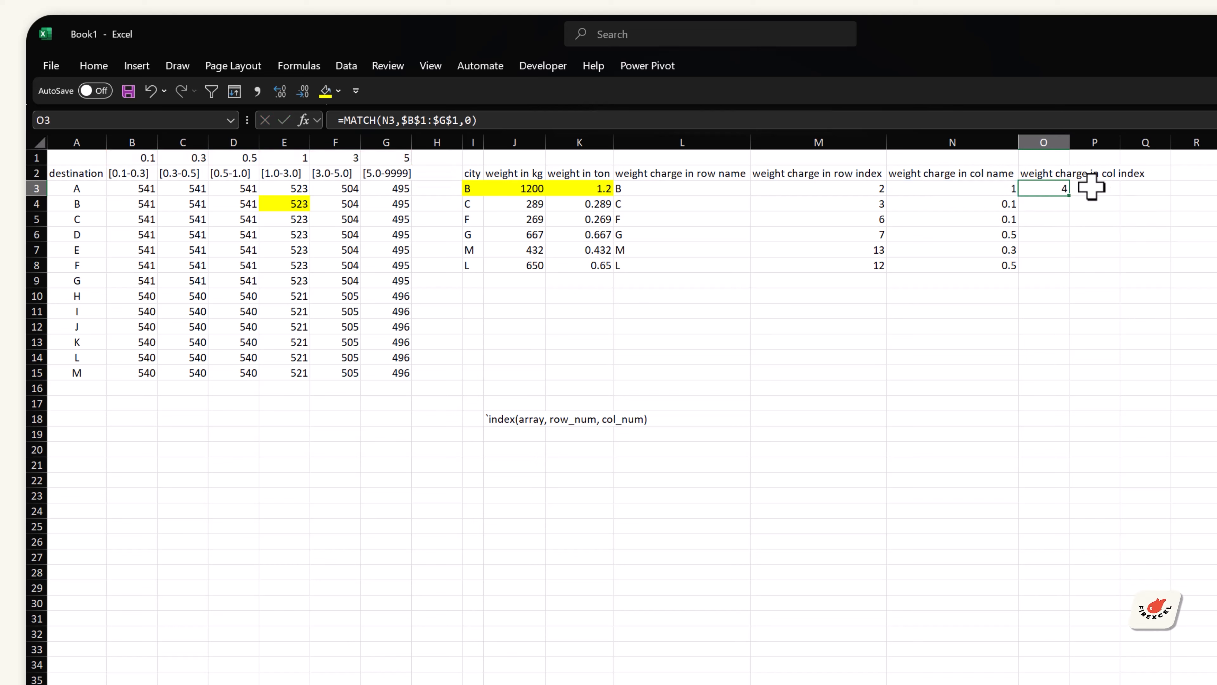
Step: Fill the MATCH formula down to O8 and autofit column O
double_click(1071, 195)
double_click(1069, 142)
Step: Compare the weight, band limit and index results with the rate table cells
click(999, 192)
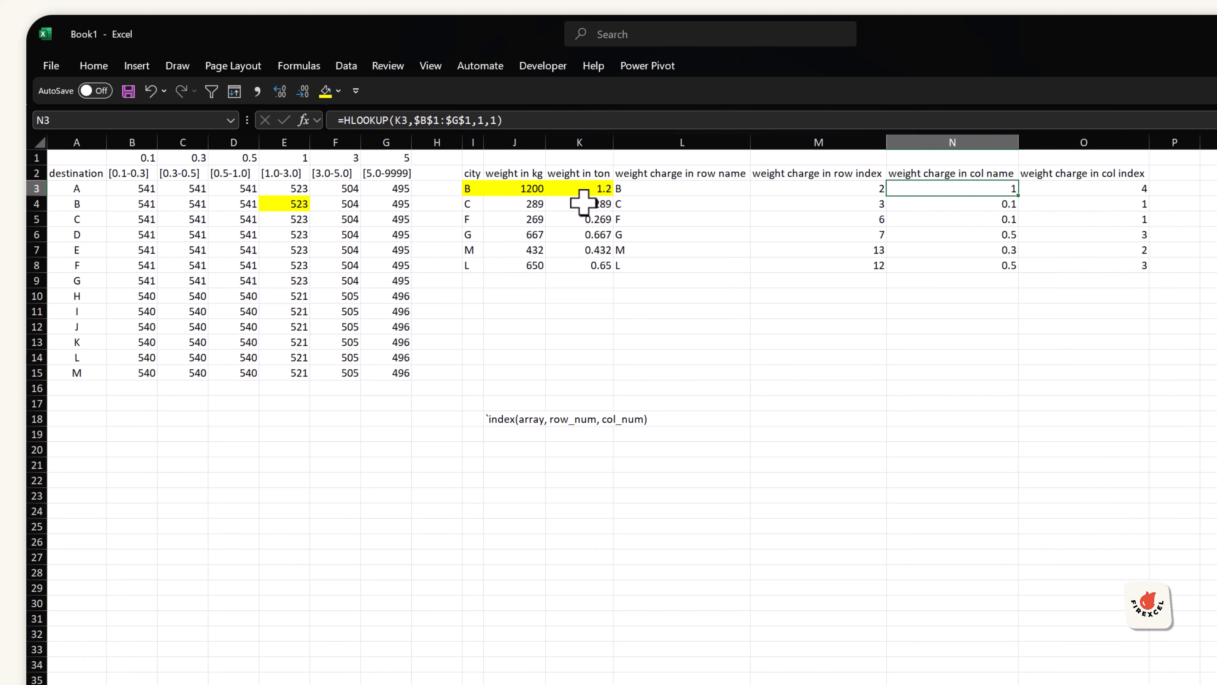
click(538, 190)
click(598, 192)
click(298, 203)
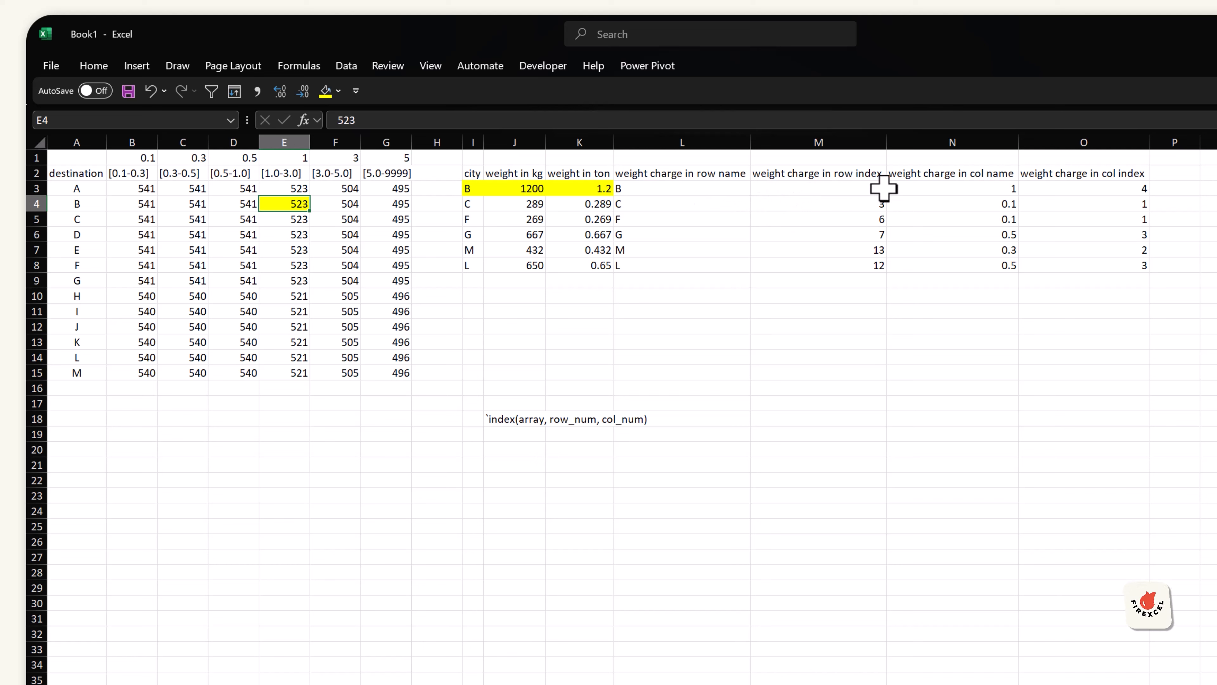
click(862, 188)
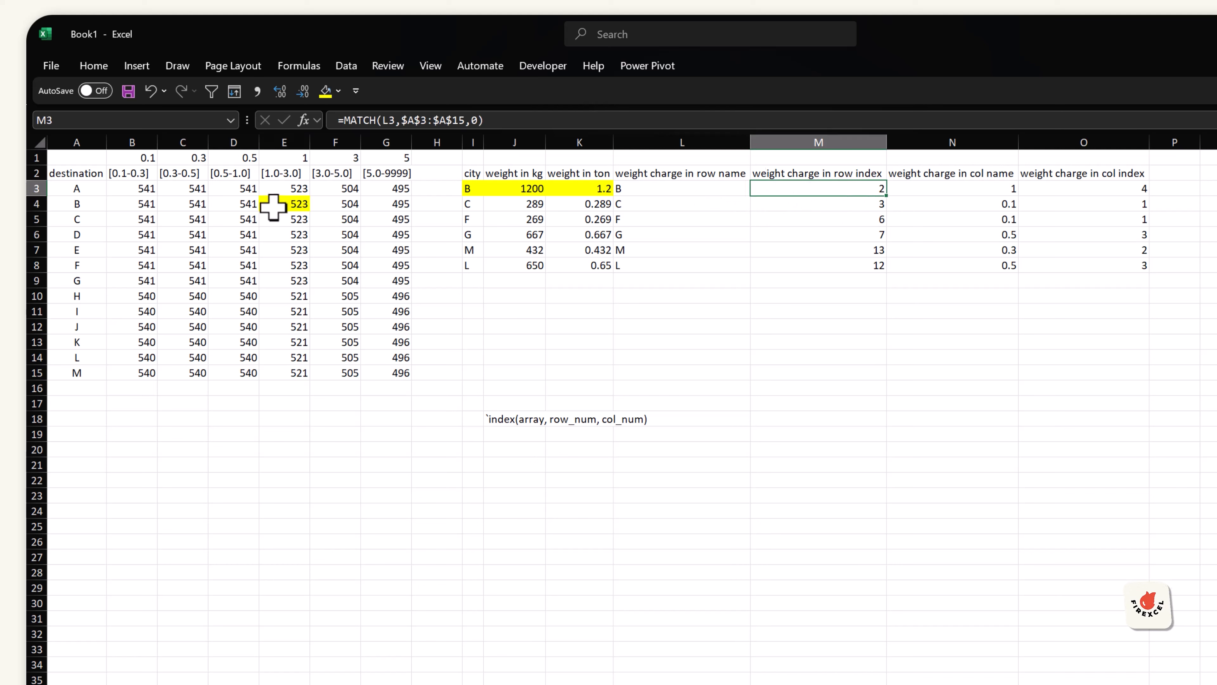
click(292, 204)
click(1130, 188)
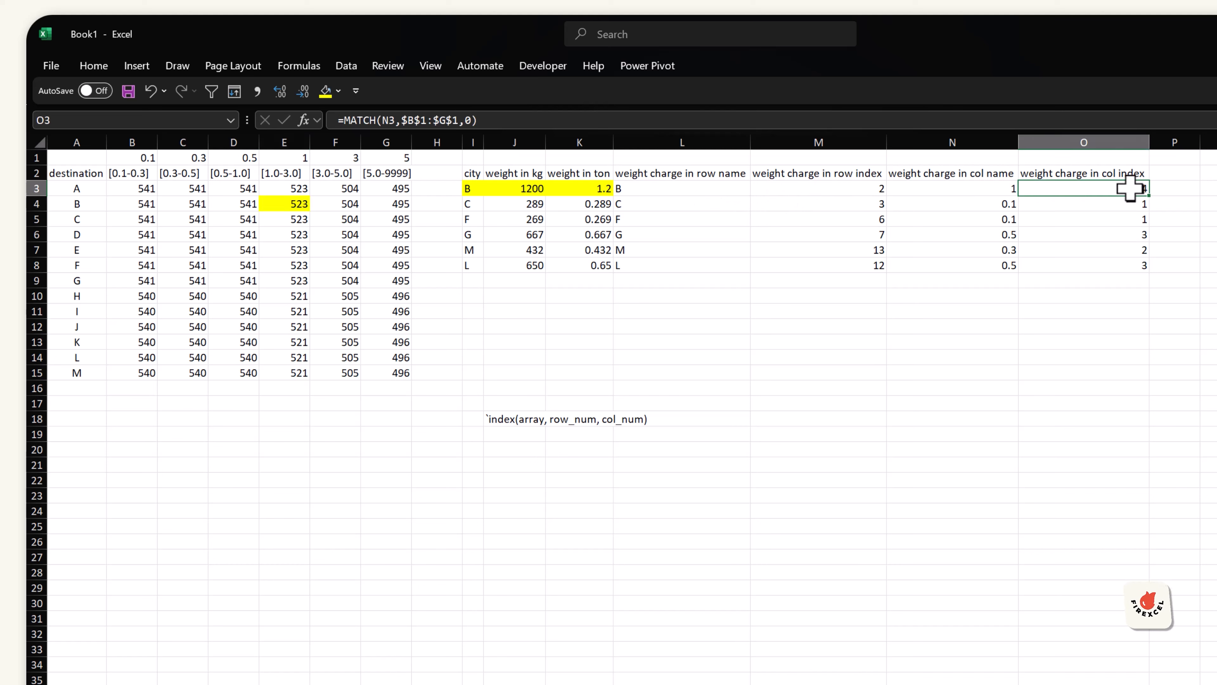
Step: Highlight the row index and col index headers in M2 and O2 with yellow fill
click(878, 173)
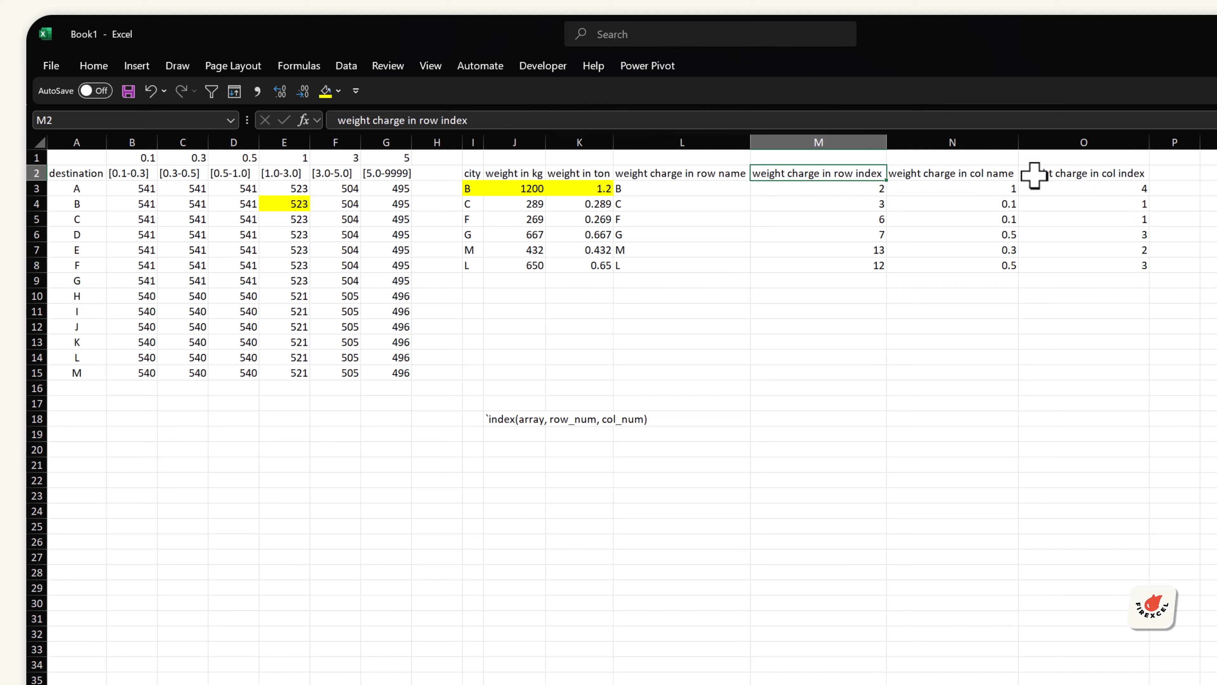
ctrl+click(1068, 172)
click(326, 91)
Step: Highlight the rate cell B5 for city C in yellow
click(1087, 192)
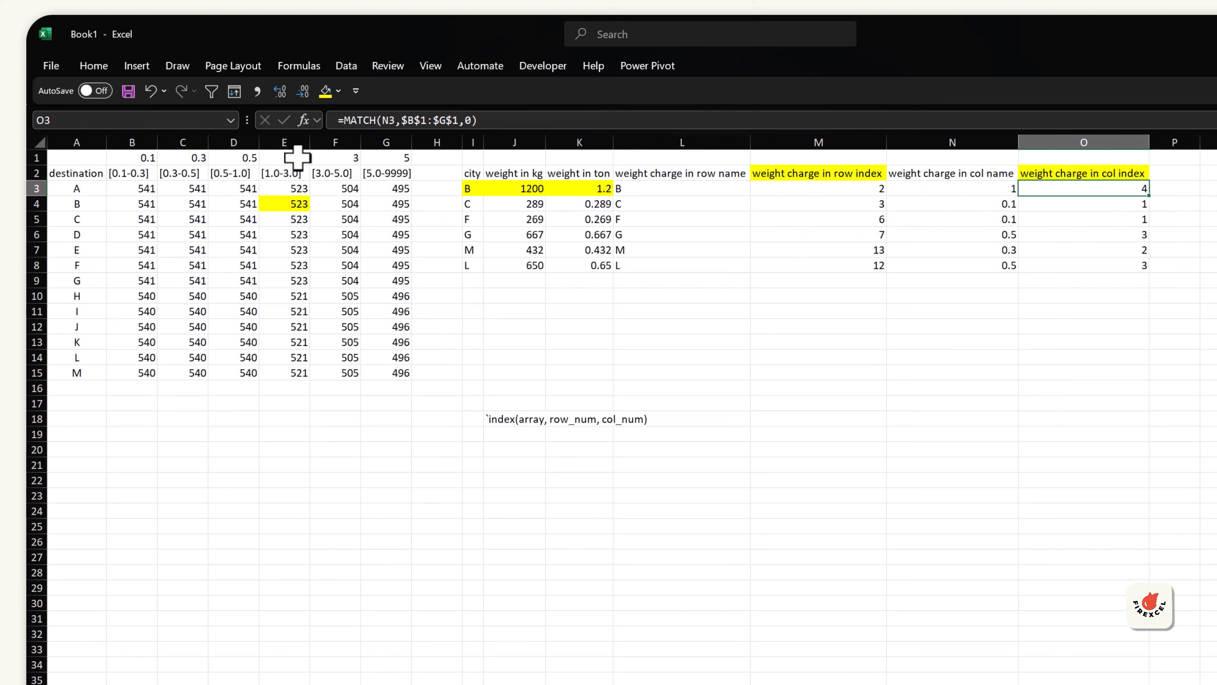
click(295, 205)
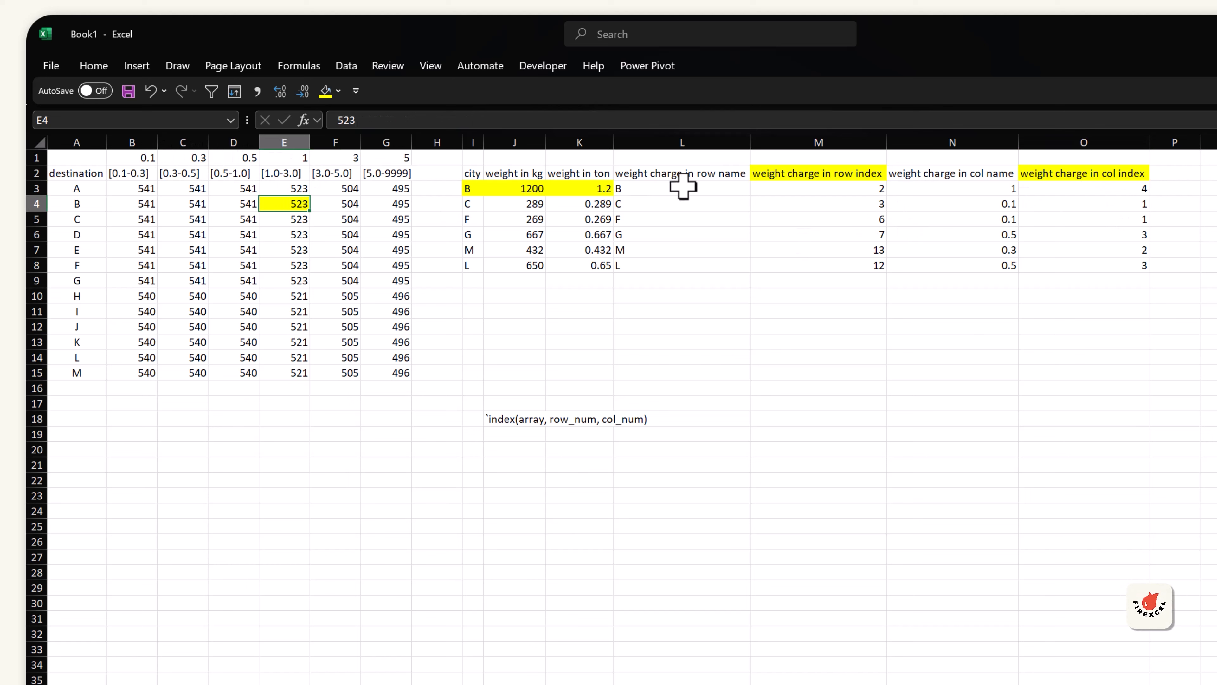
click(579, 203)
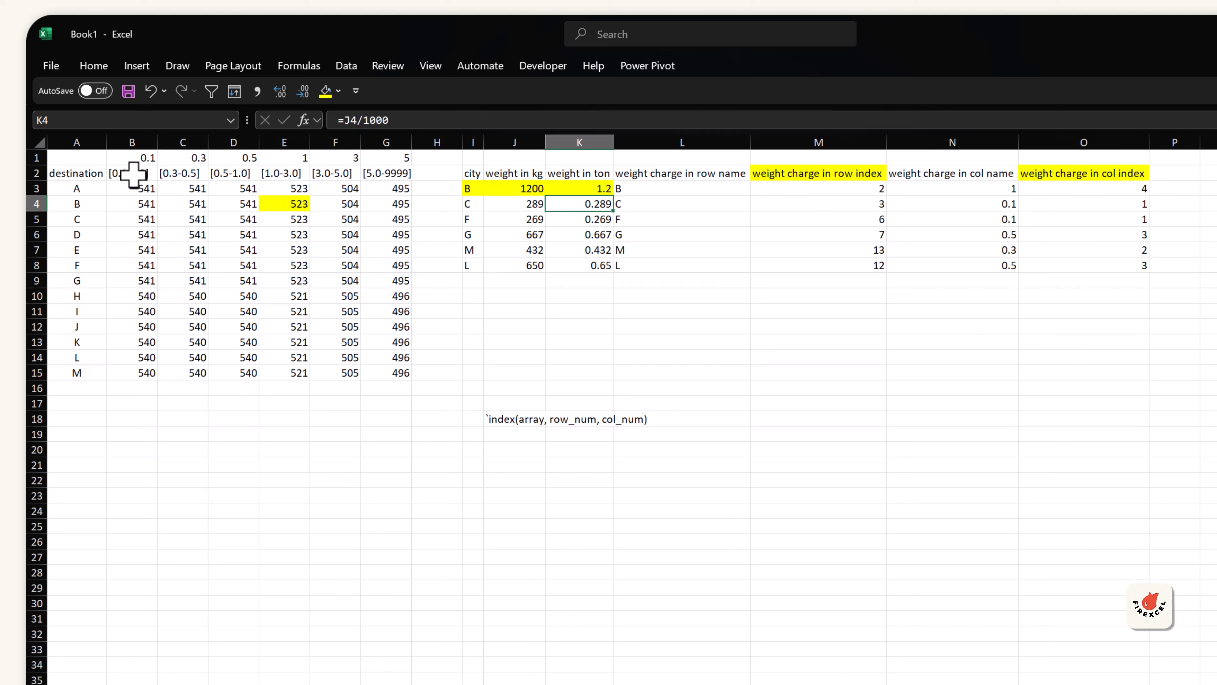
click(133, 143)
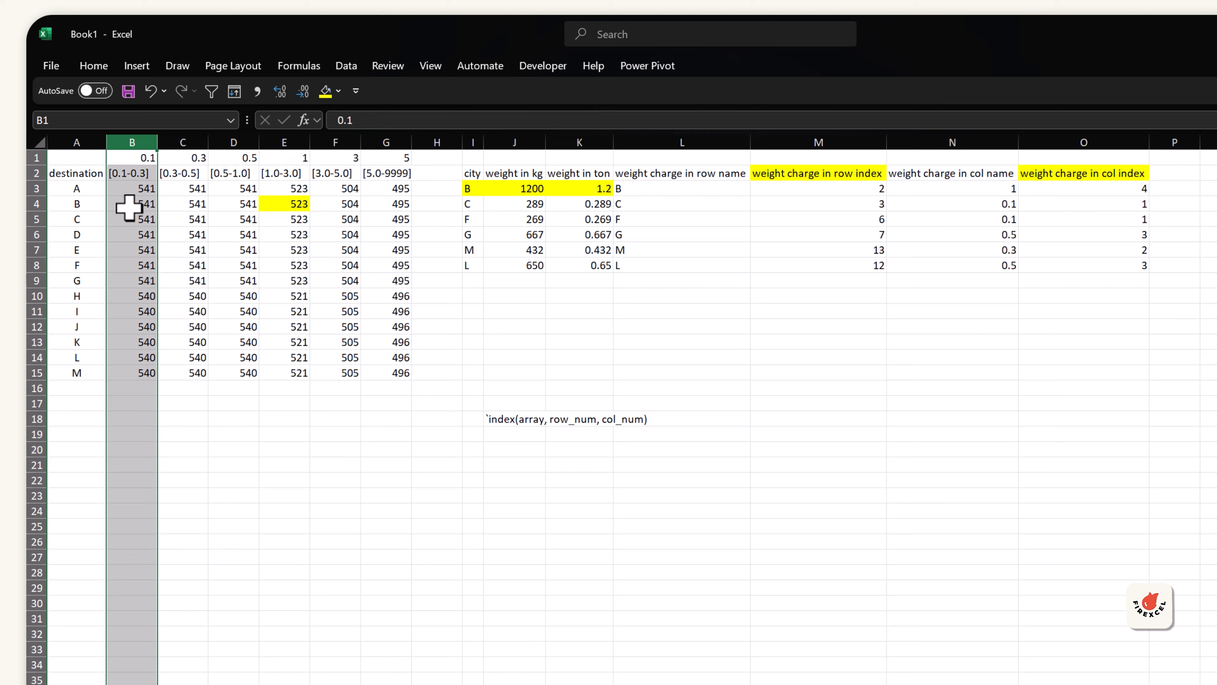
click(129, 219)
click(325, 91)
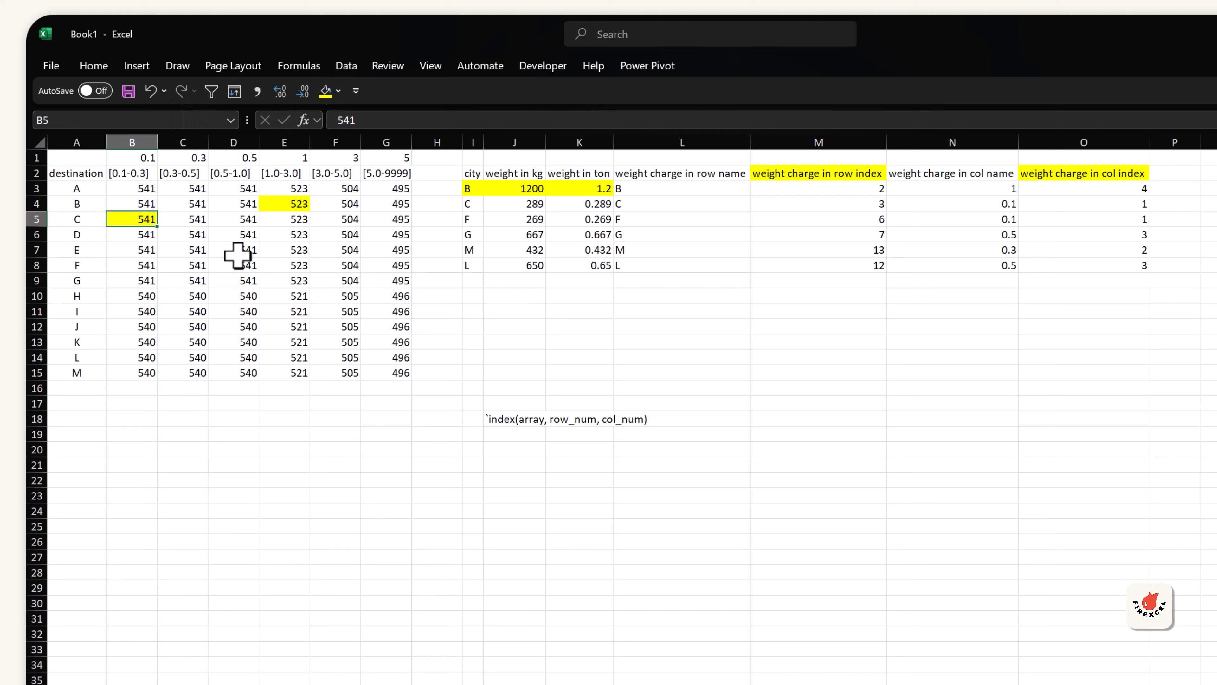
Step: Highlight city C's row I4:K4 in yellow
click(468, 203)
drag(512, 204, 592, 204)
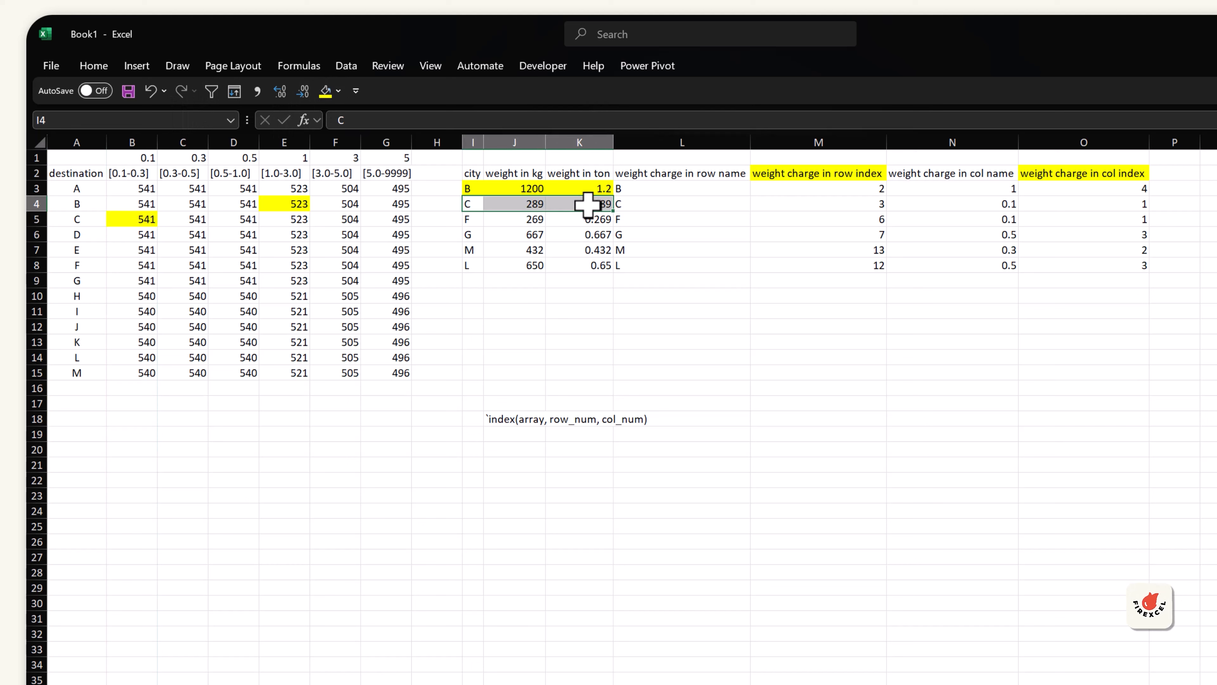
click(325, 91)
click(793, 372)
drag(804, 178, 832, 258)
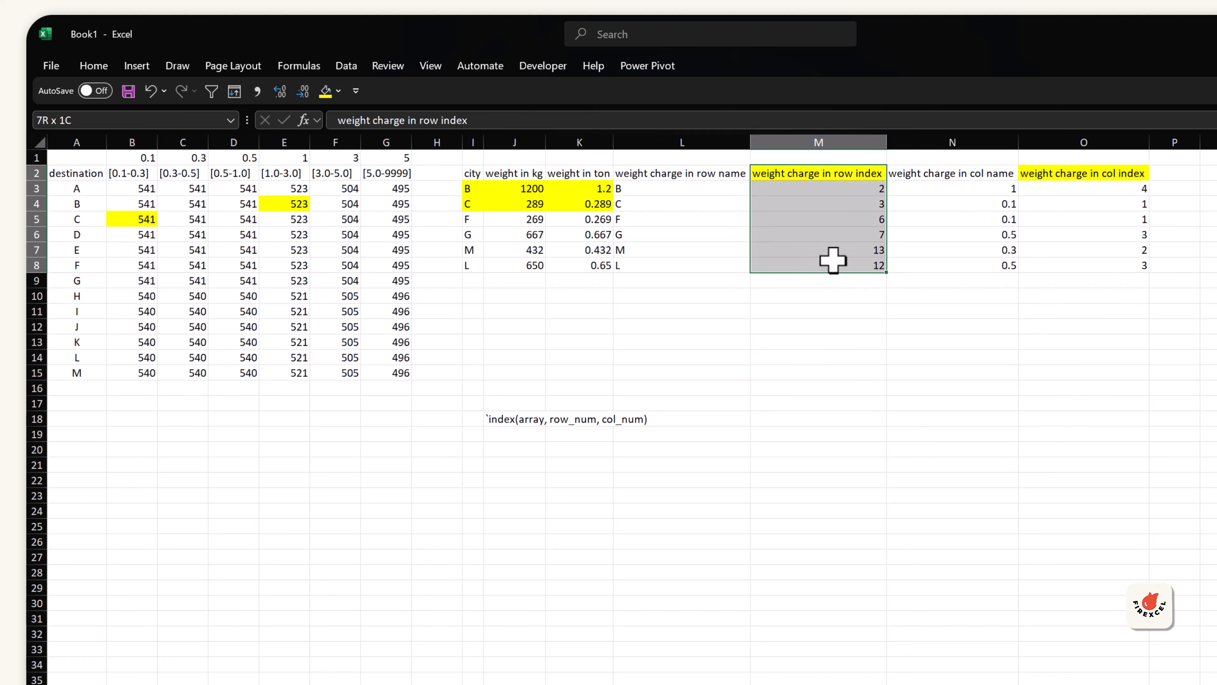
drag(1085, 173, 1090, 261)
click(1176, 173)
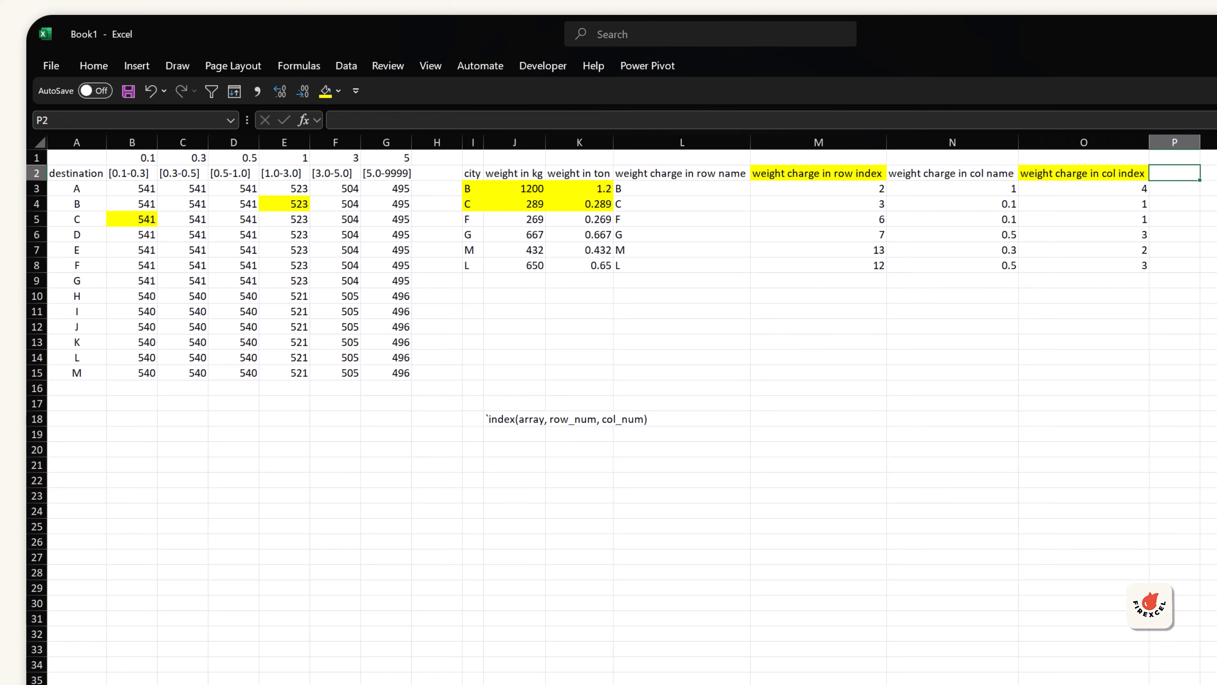
Step: Add the header "index to find the charge" in P2 and autofit column P's width
text(index)
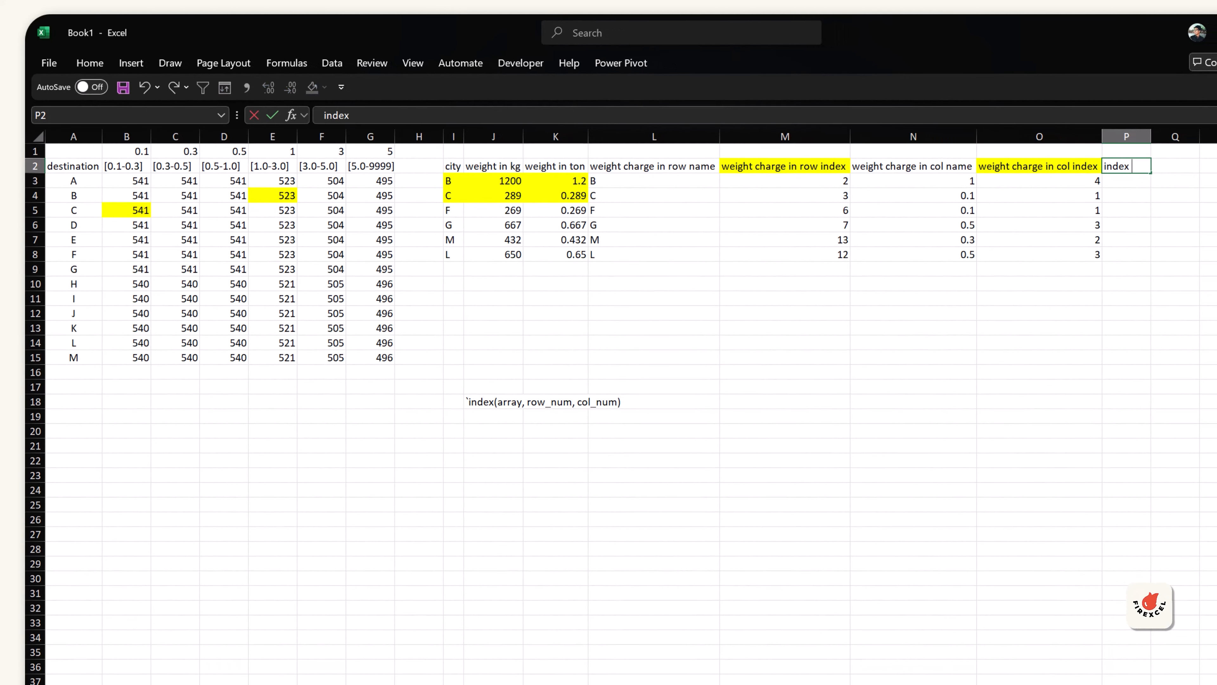
text( to find the )
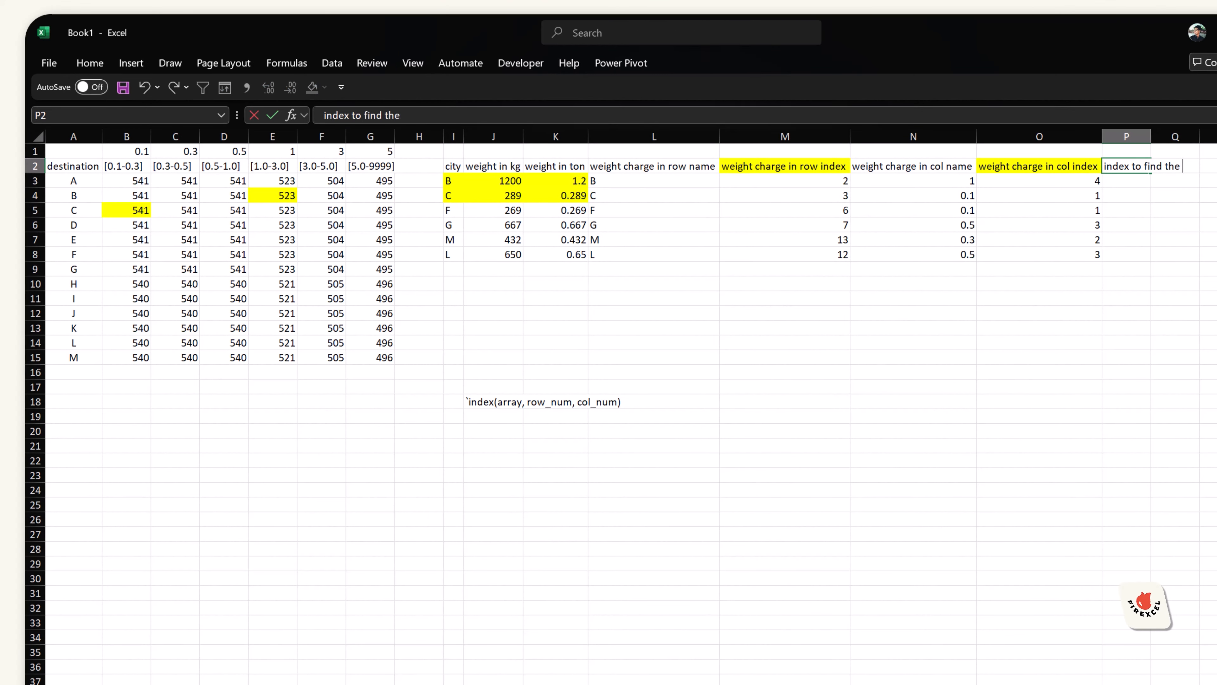
text(charge)
key(Return)
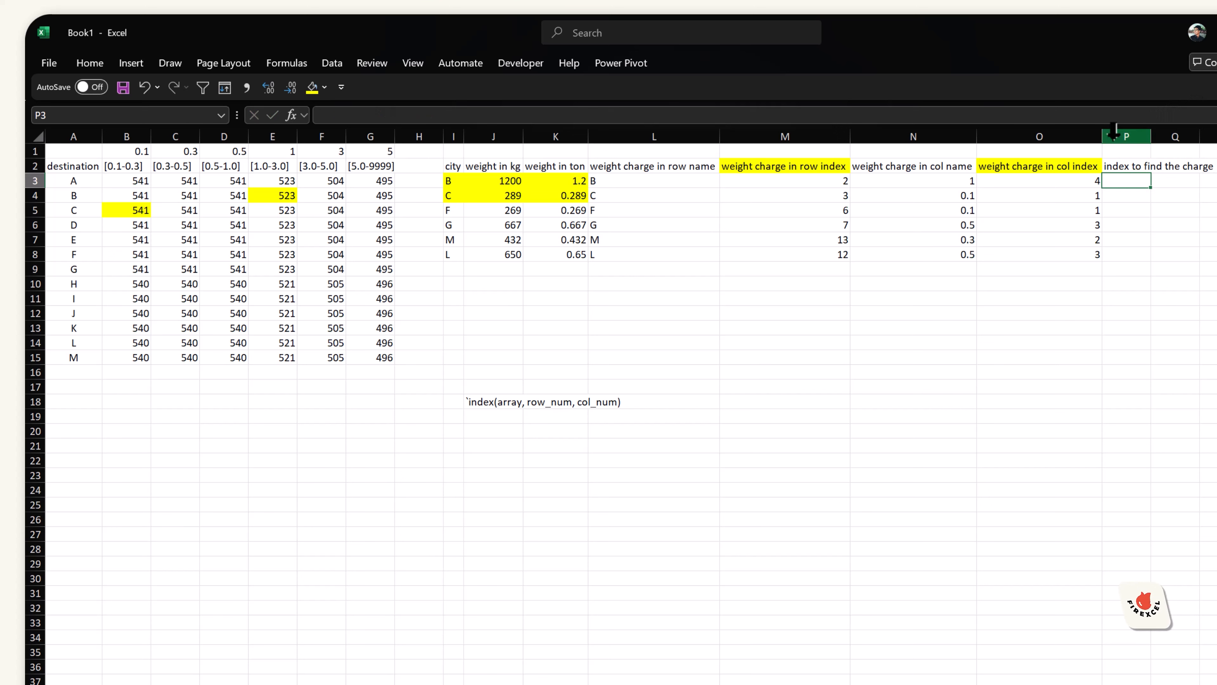
double_click(1152, 137)
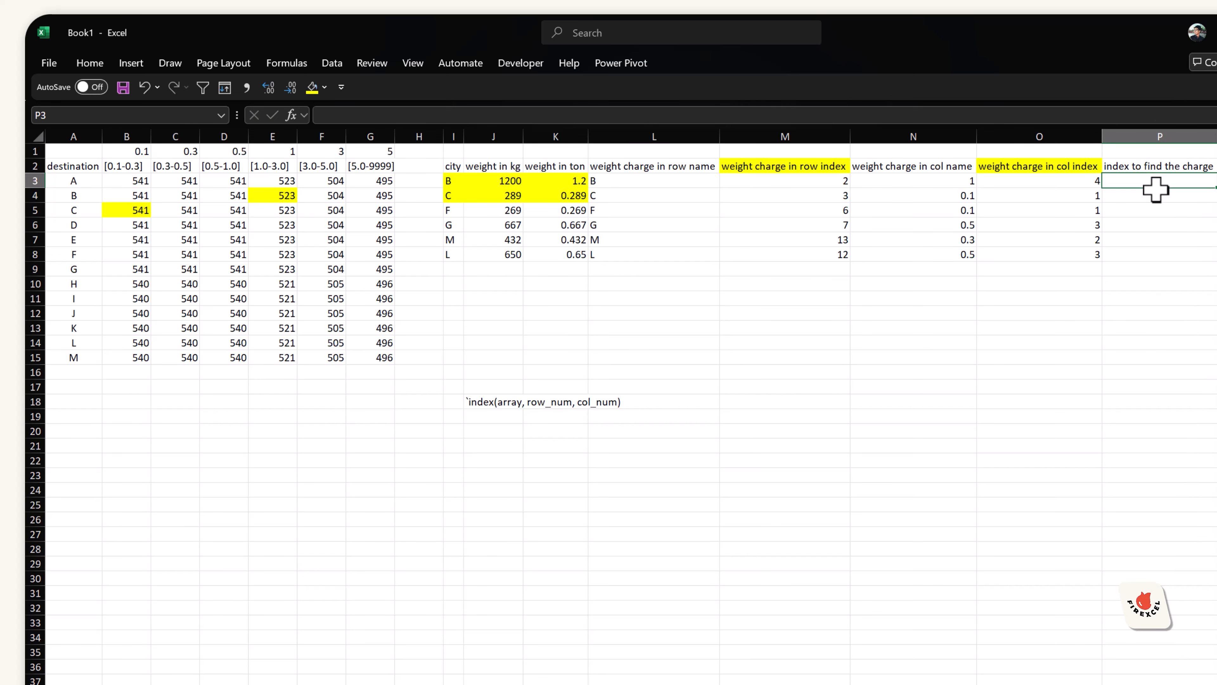
Step: Fill P3:P8 with =INDEX($B$3:$G$15,M3,O3) to return each city's shipping charge
drag(1155, 189, 1148, 256)
text(=)
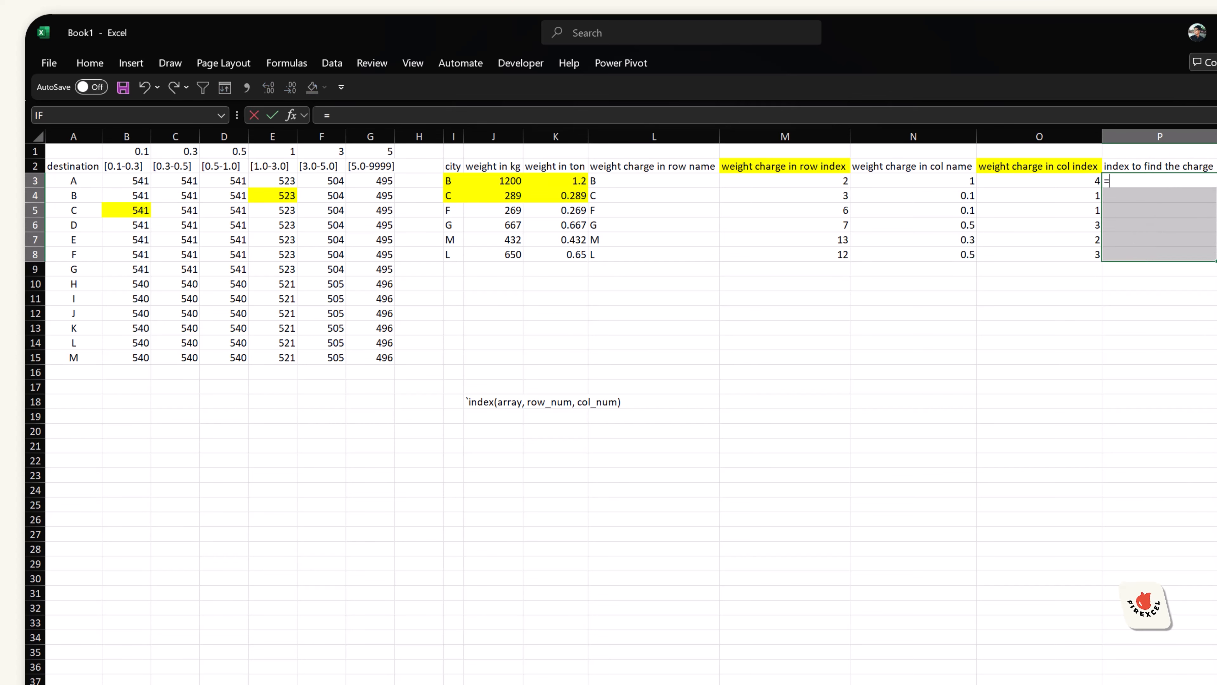
text(index)
key(Tab)
key(Left)
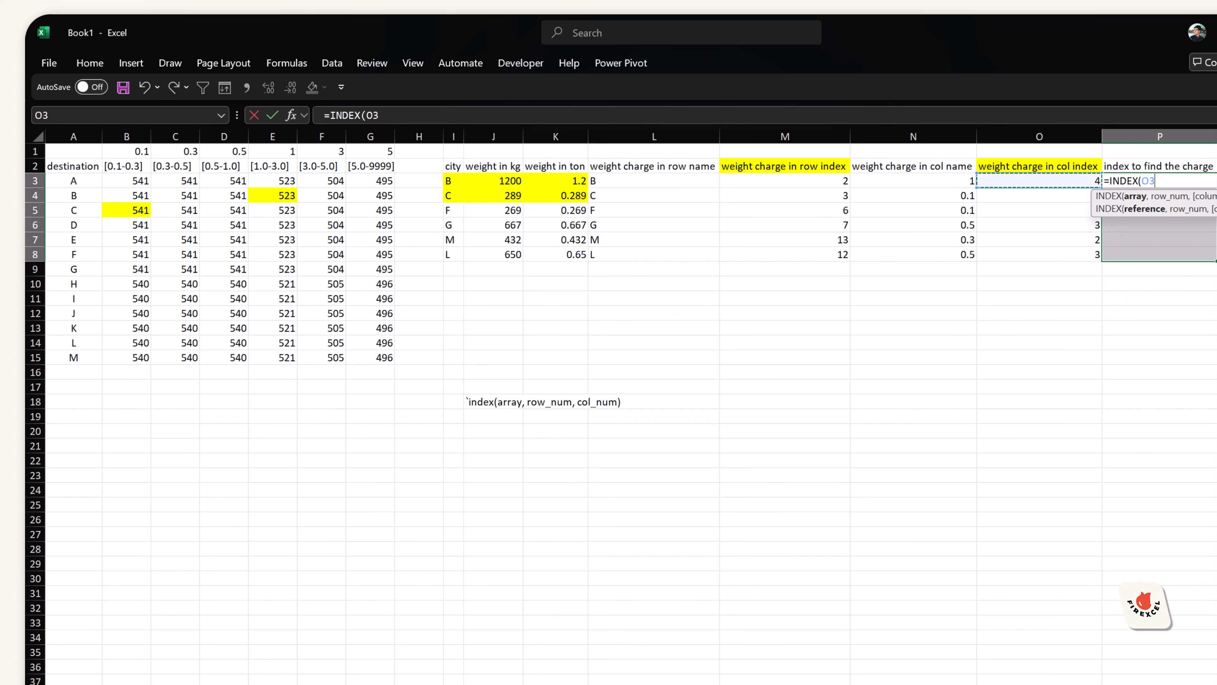
key(Left)
key(Left)
key(Left)
key(Left)
key(Left)
key(Left)
key(Left)
key(Left)
key(Left)
key(Left)
key(Left)
key(Left)
key(Left)
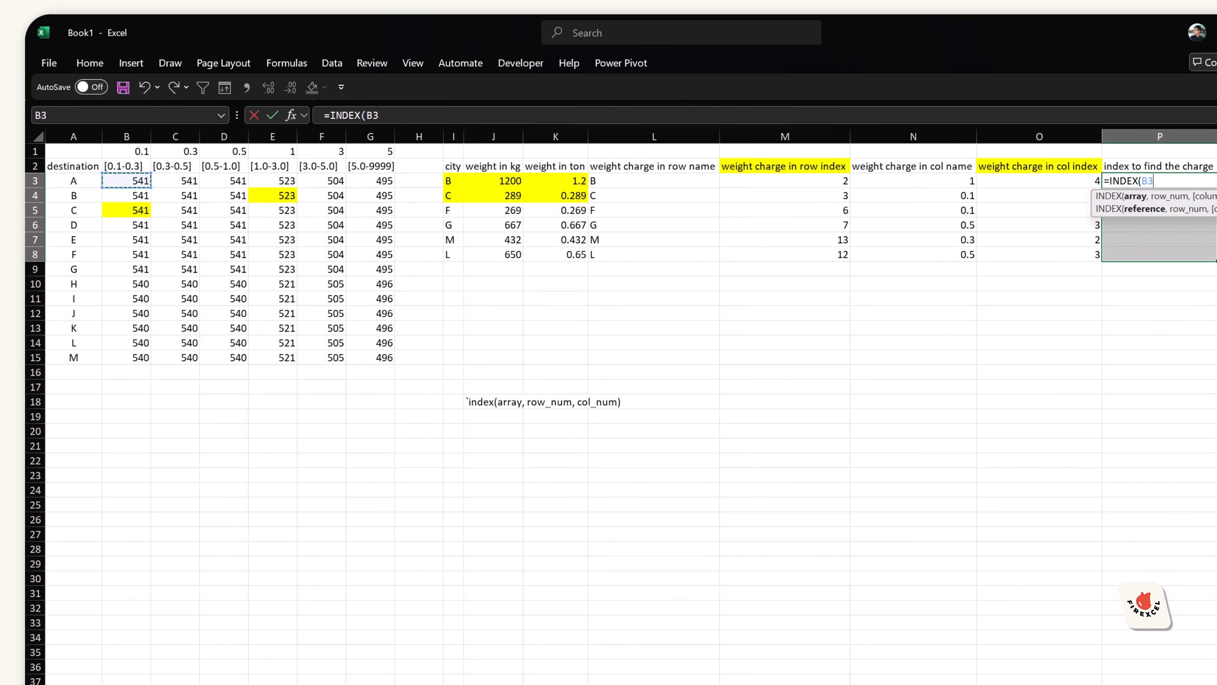
key(ctrl+shift+Right)
key(ctrl+shift+Down)
key(F4)
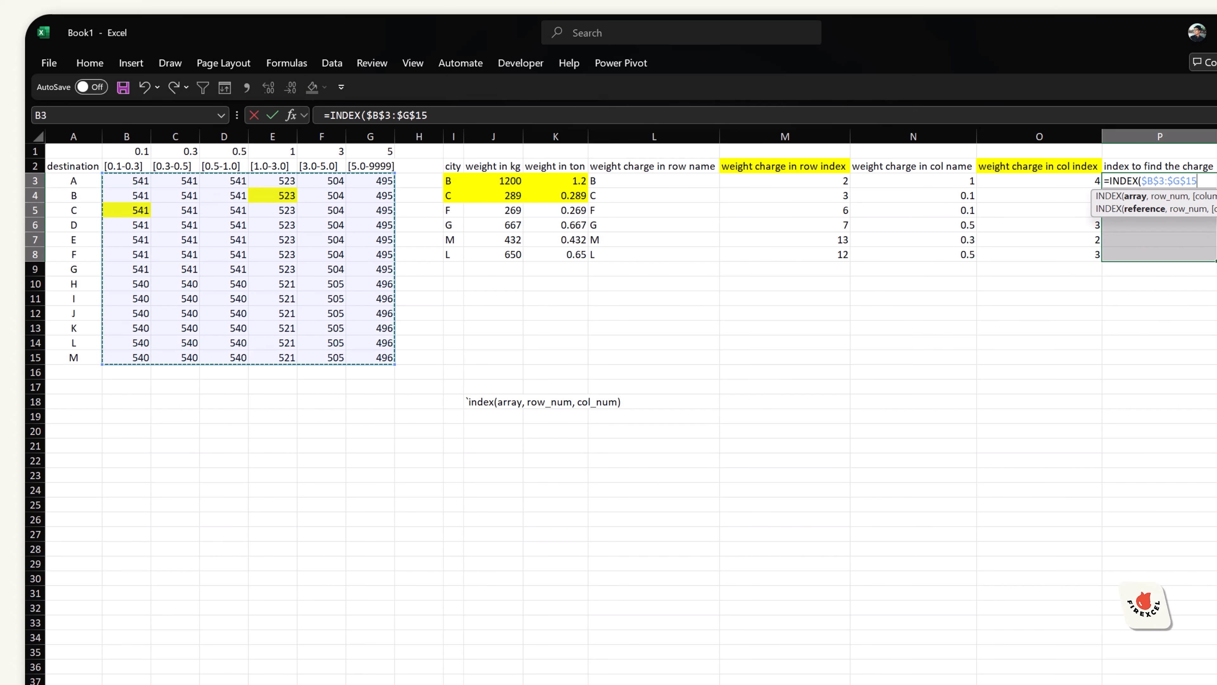
text(,)
key(Left)
key(Left)
key(Left)
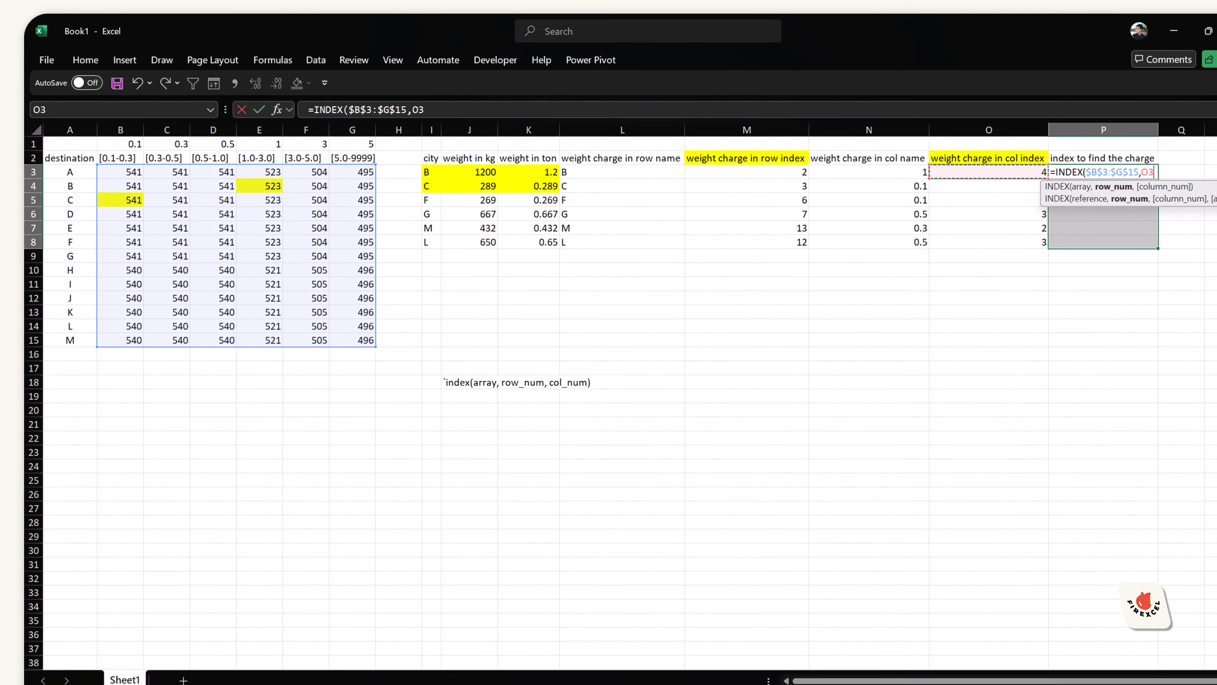
text(,)
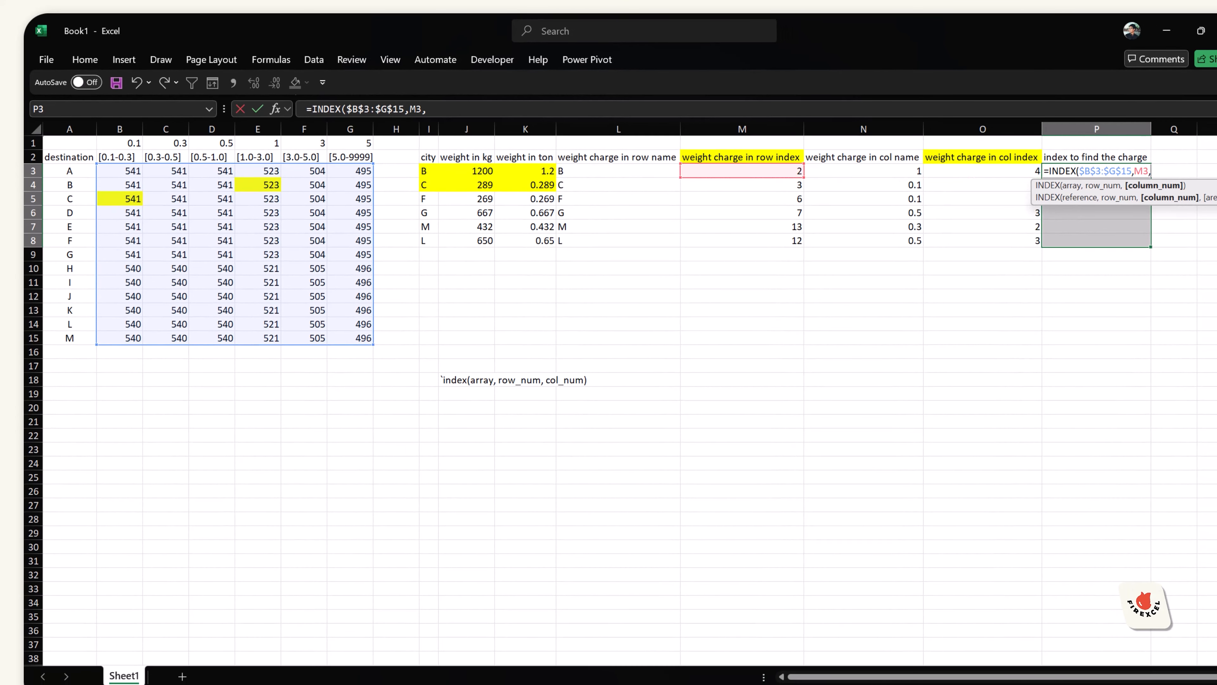
key(Left)
text())
key(ctrl+Return)
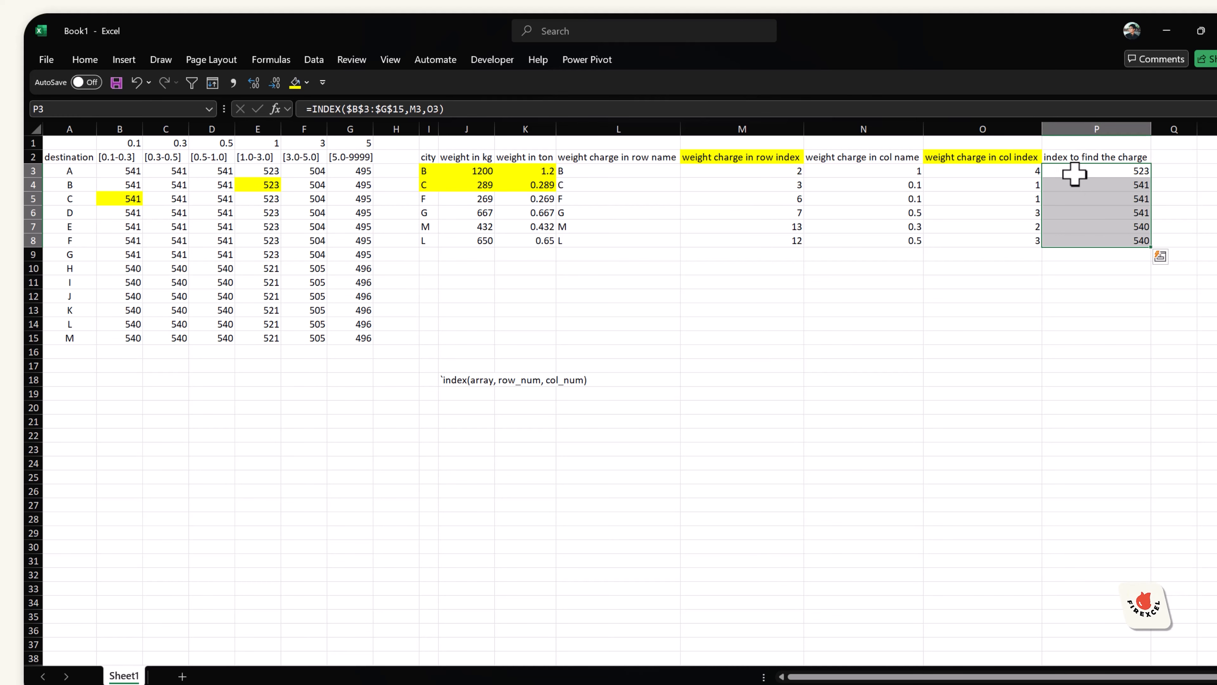
Step: Review P3's INDEX formula against the rate range B3:G15
drag(120, 170, 351, 357)
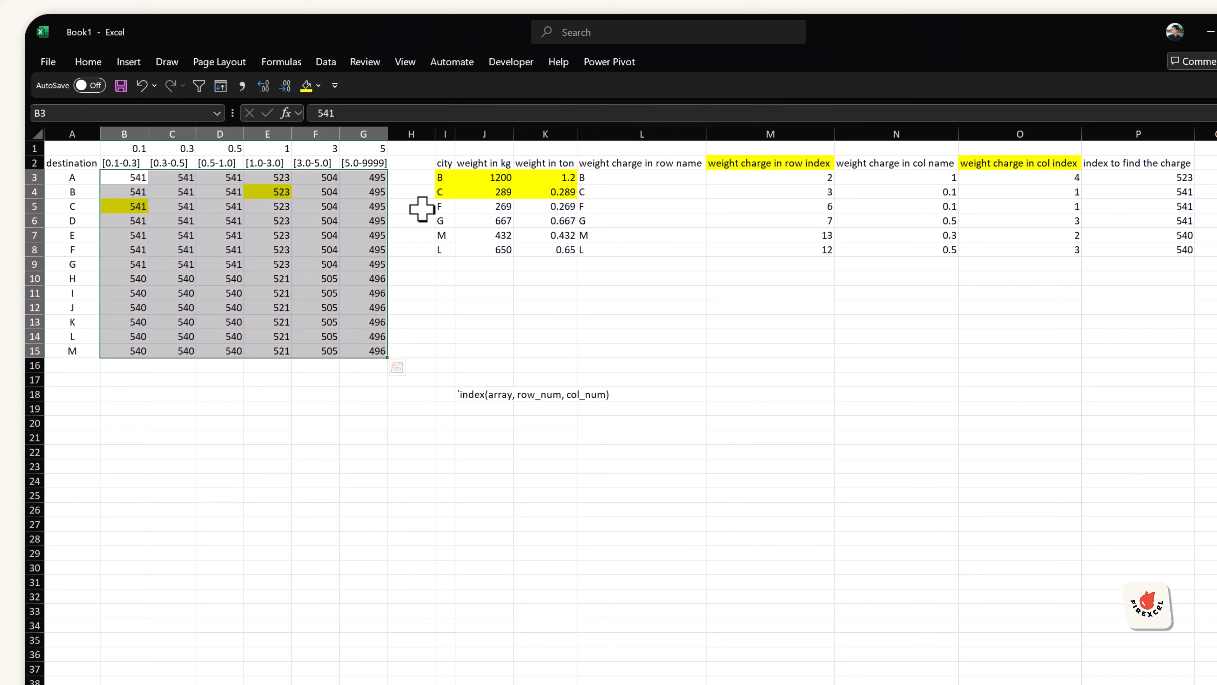
click(547, 177)
click(1173, 179)
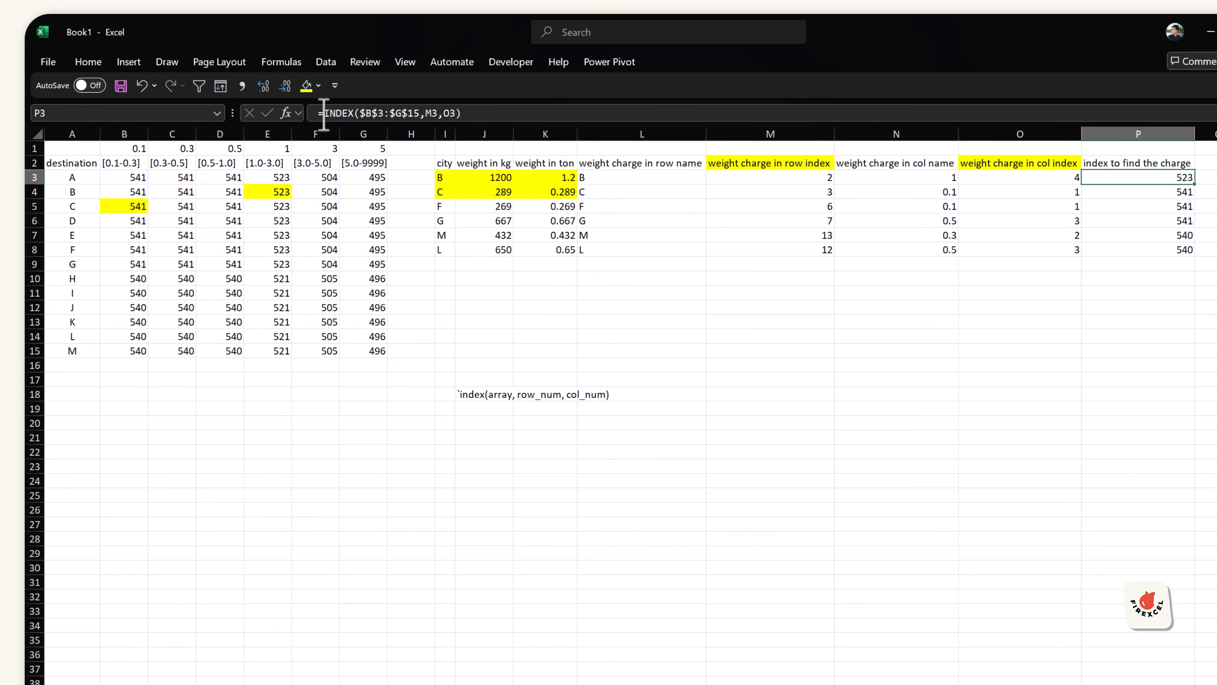
drag(324, 115, 490, 115)
click(851, 350)
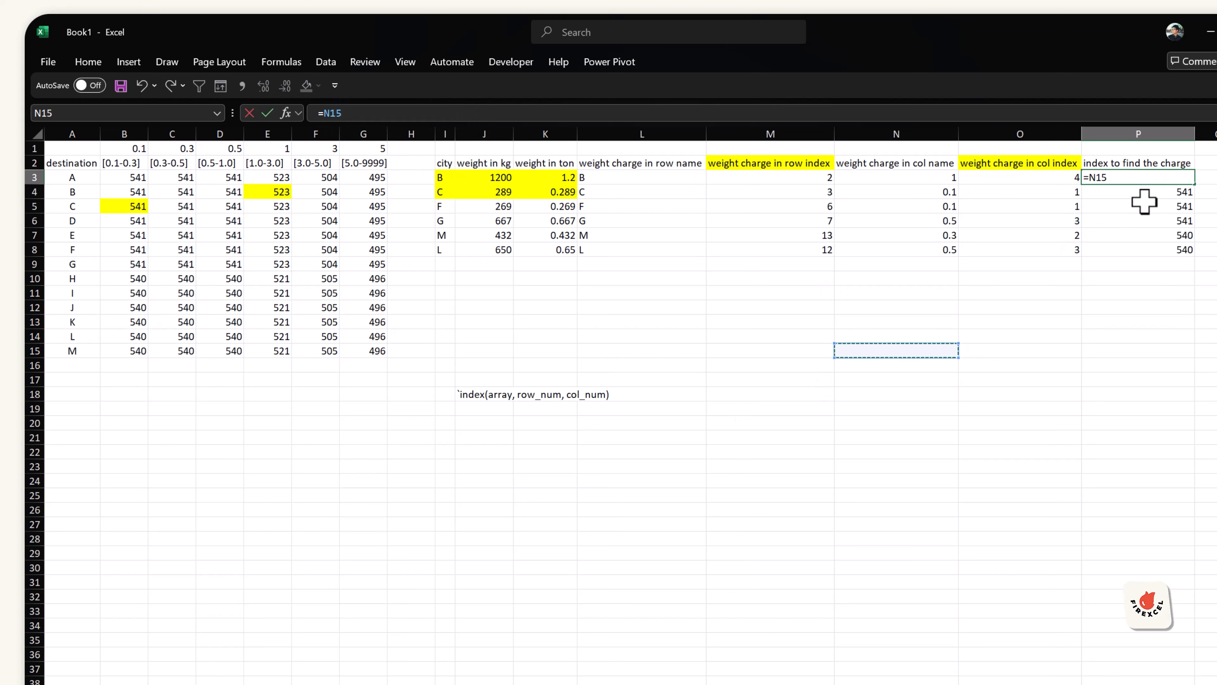
key(Escape)
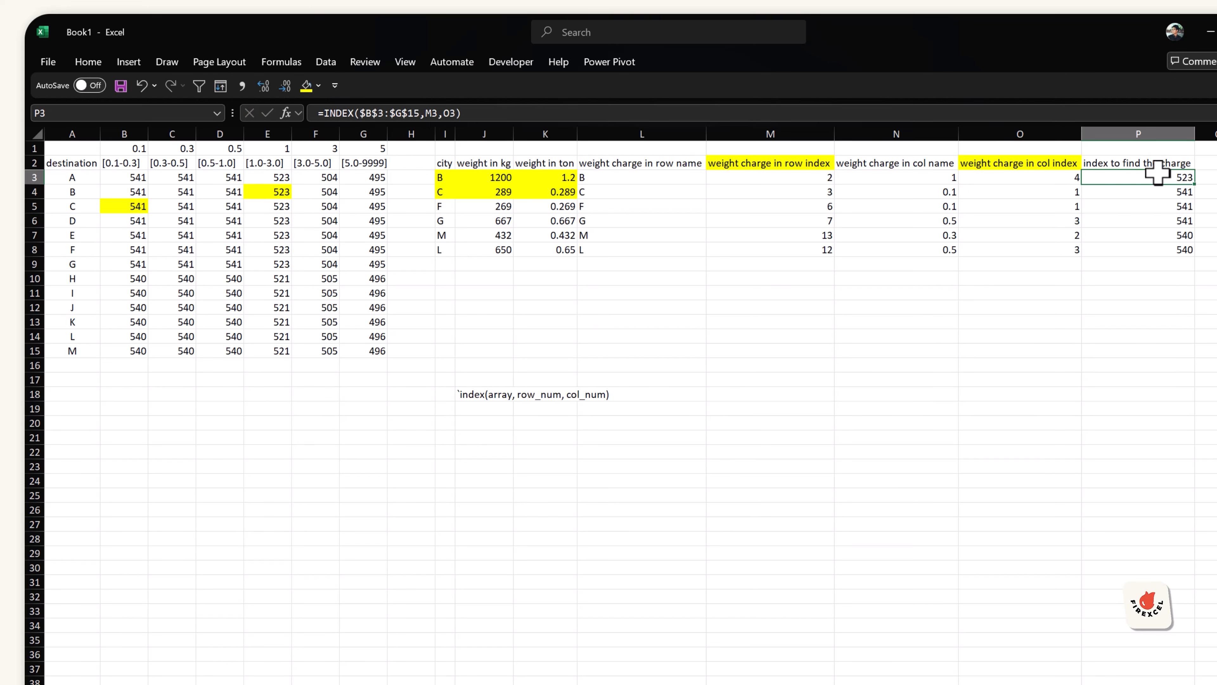
Step: Examine the INDEX formula in P6 and the cells it references
drag(1159, 179, 1164, 250)
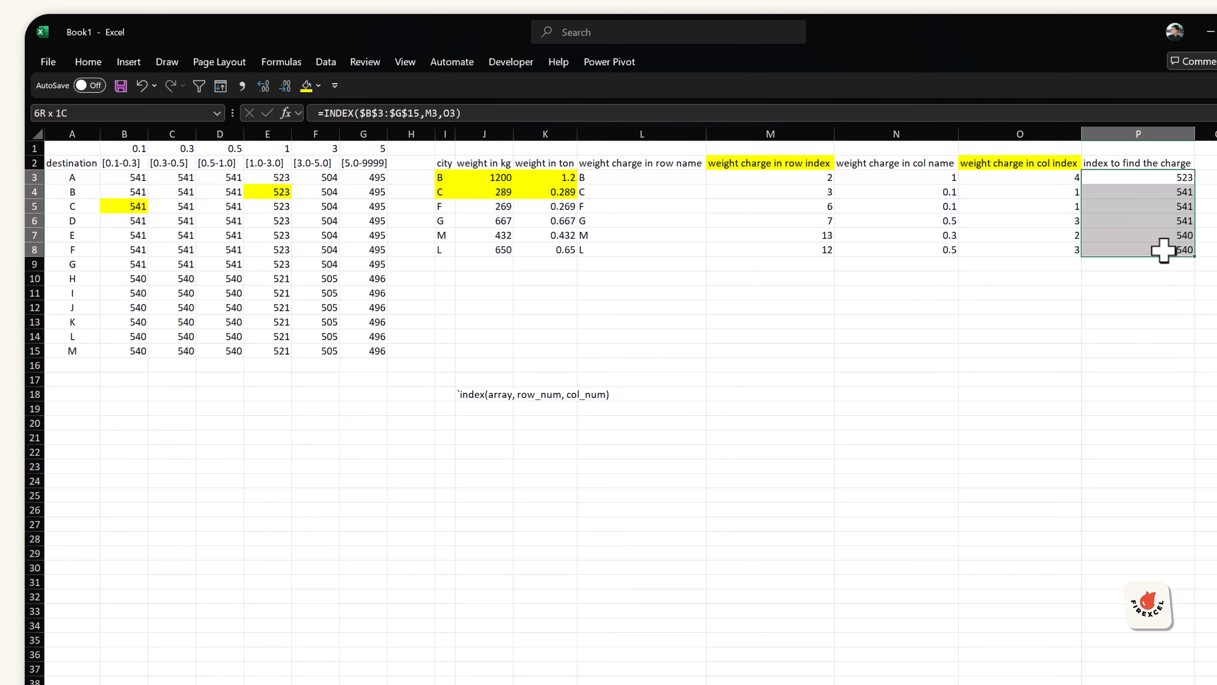
click(1149, 220)
double_click(1132, 220)
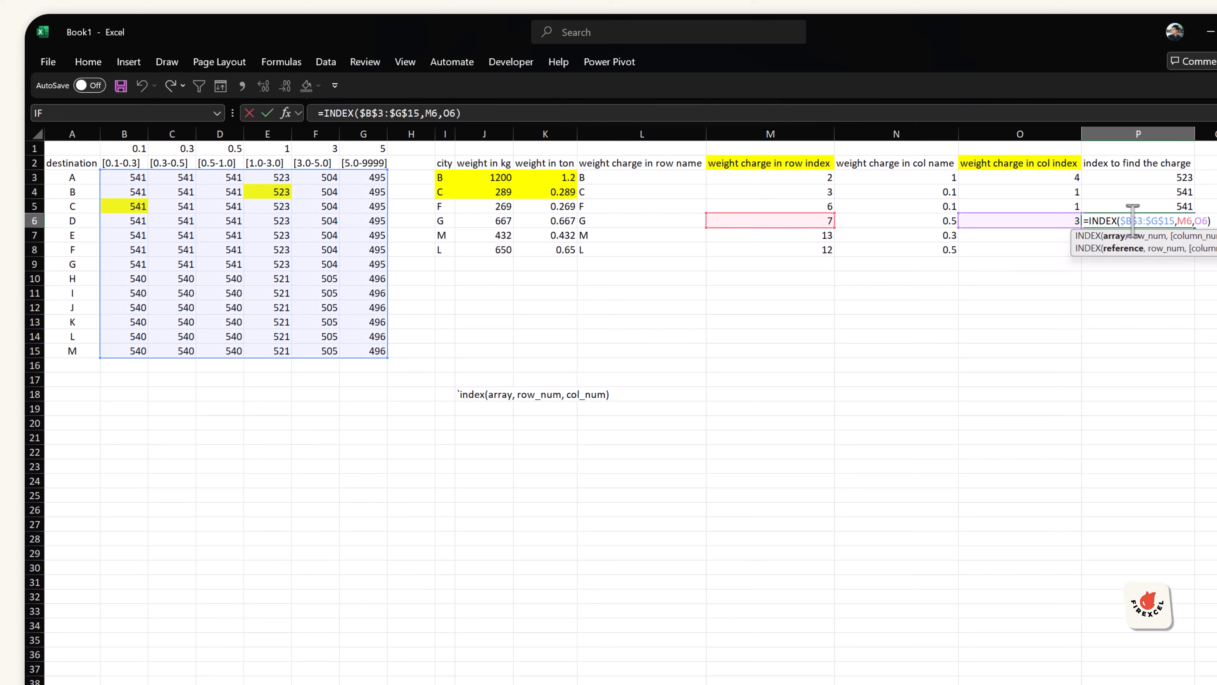
drag(1142, 218, 1180, 219)
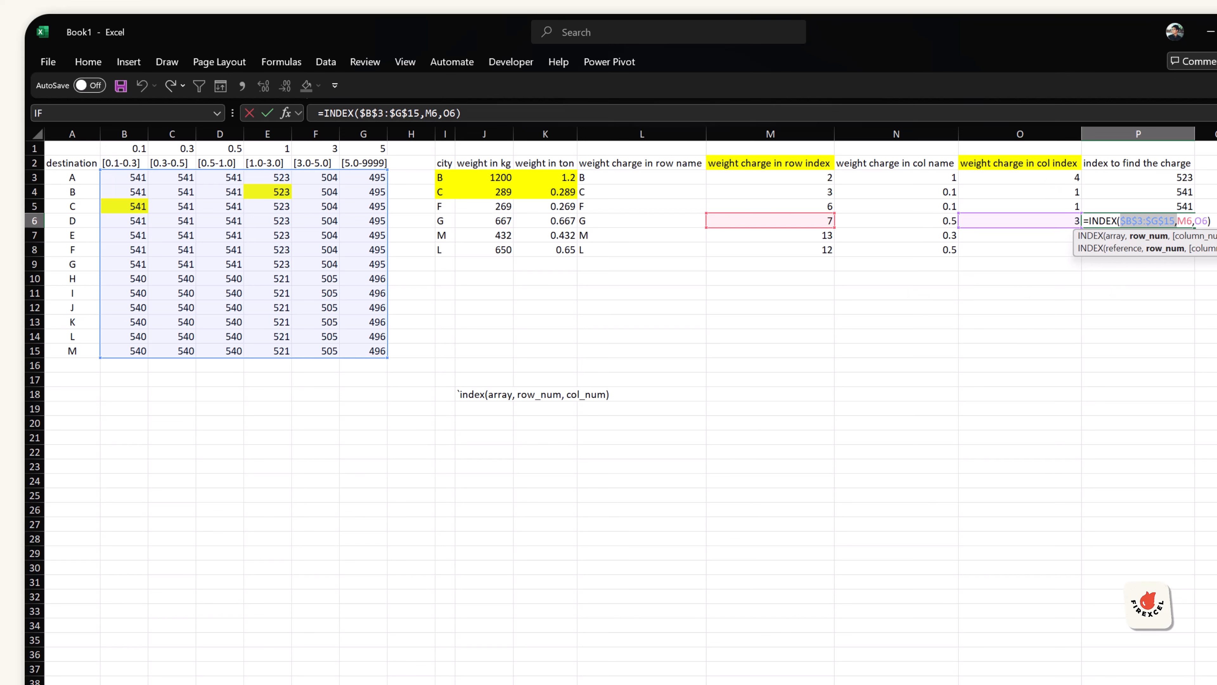
key(Escape)
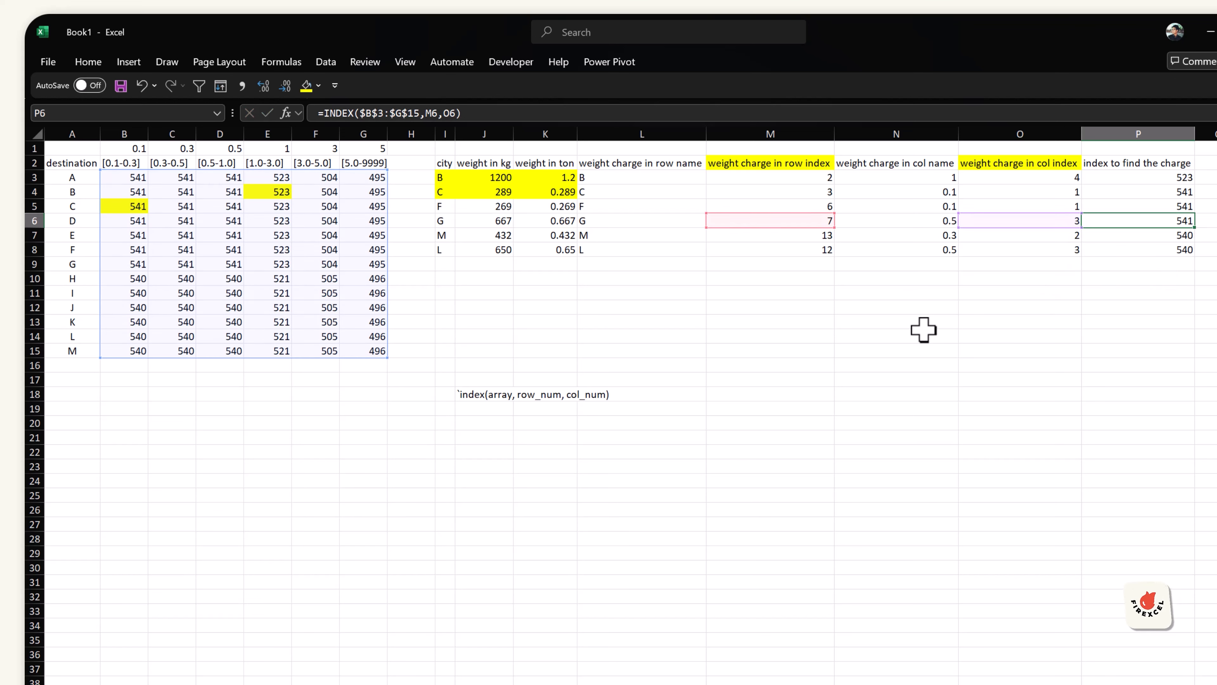
click(645, 393)
click(1141, 218)
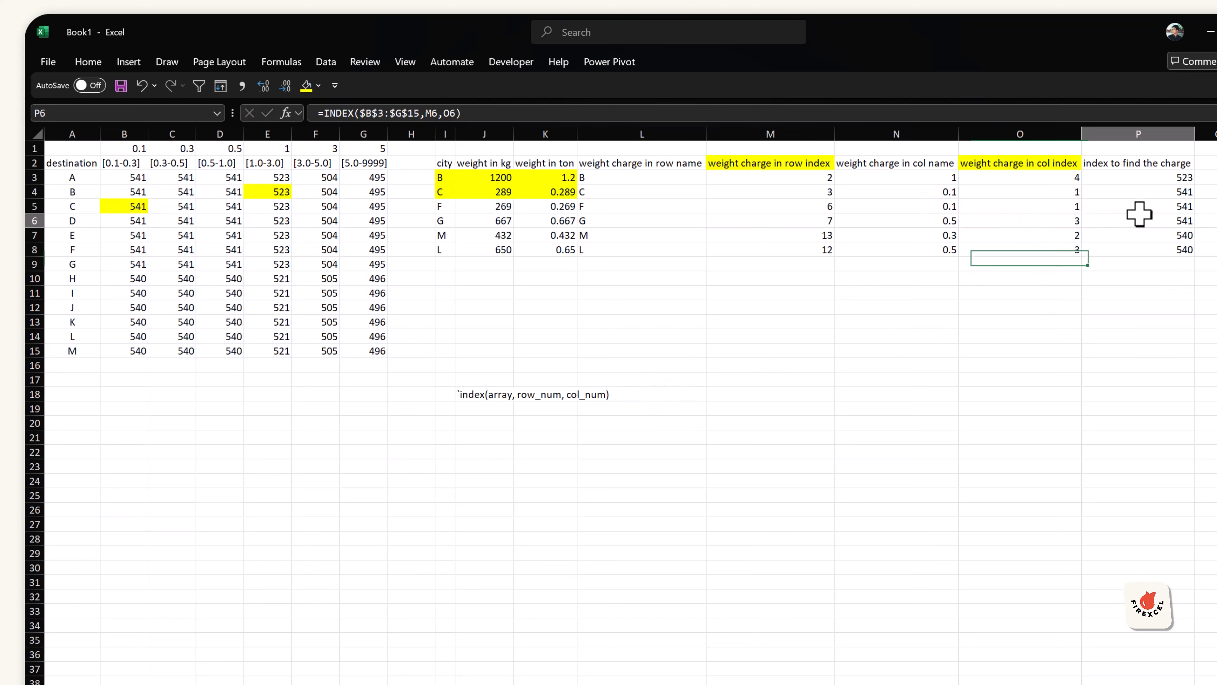
key(F2)
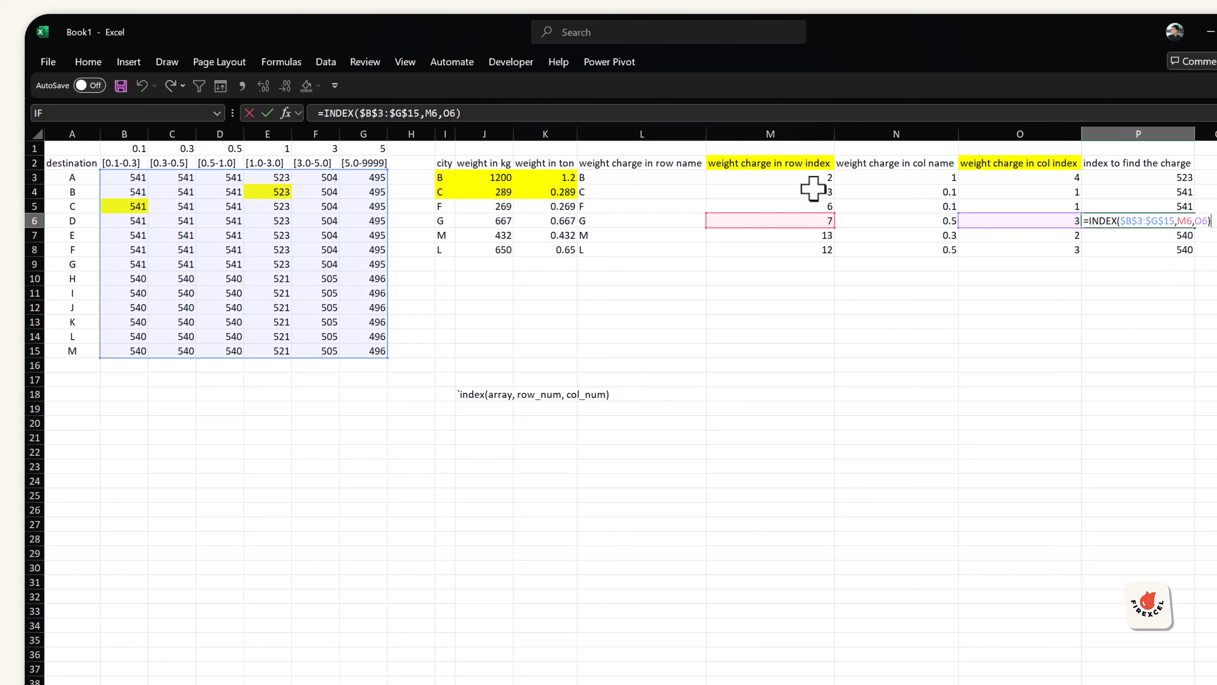
key(Escape)
Step: Select the city column, band-limit row and rate range of the table to review them
drag(72, 177, 353, 175)
drag(144, 149, 364, 144)
drag(86, 180, 82, 354)
drag(126, 148, 373, 150)
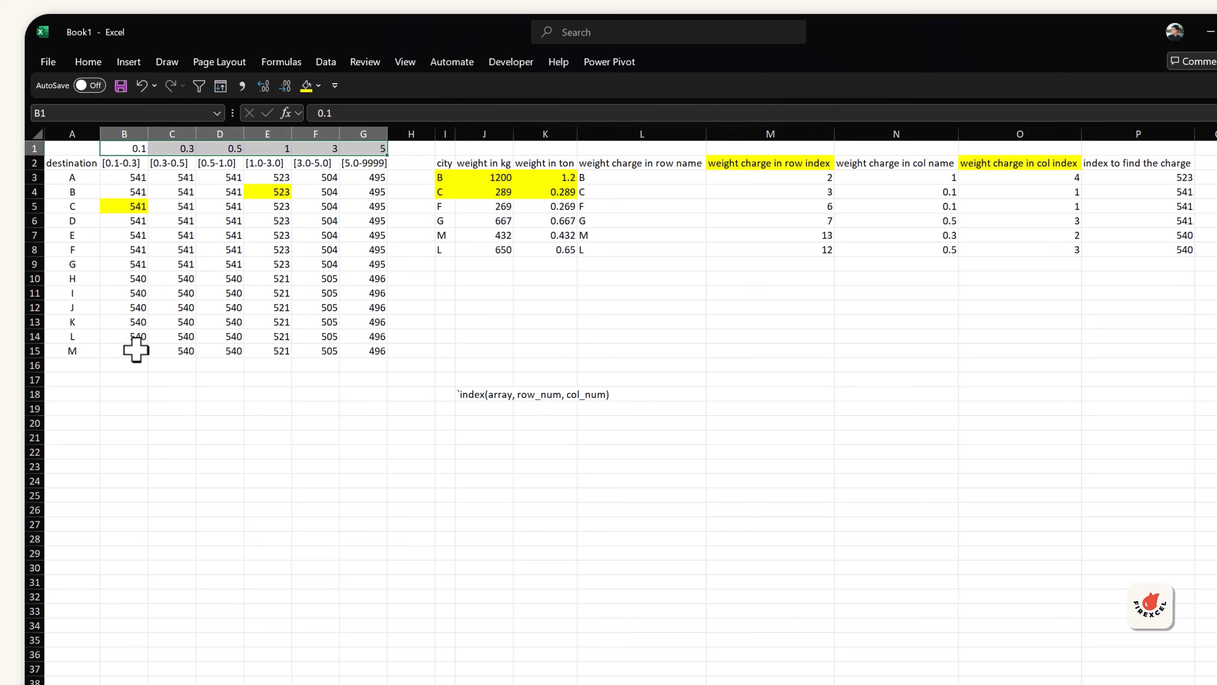
drag(136, 350, 360, 182)
click(265, 237)
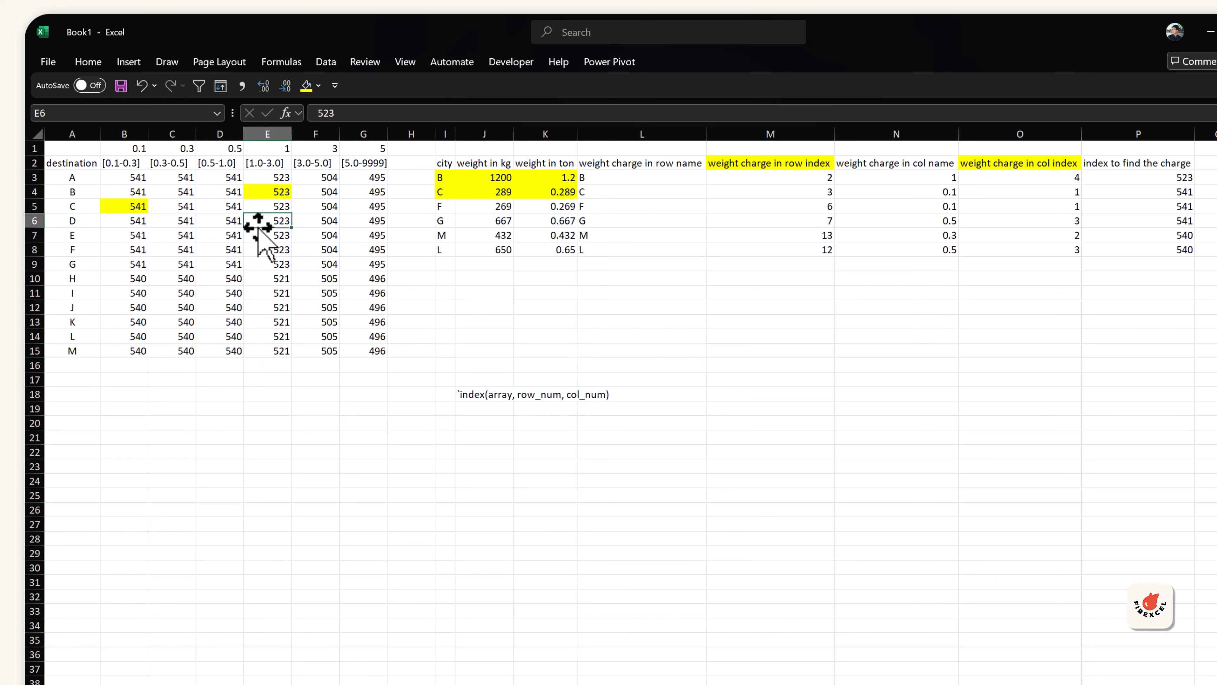
Step: Define the name lookup_weight for the rate range B3:G15
drag(135, 185, 363, 344)
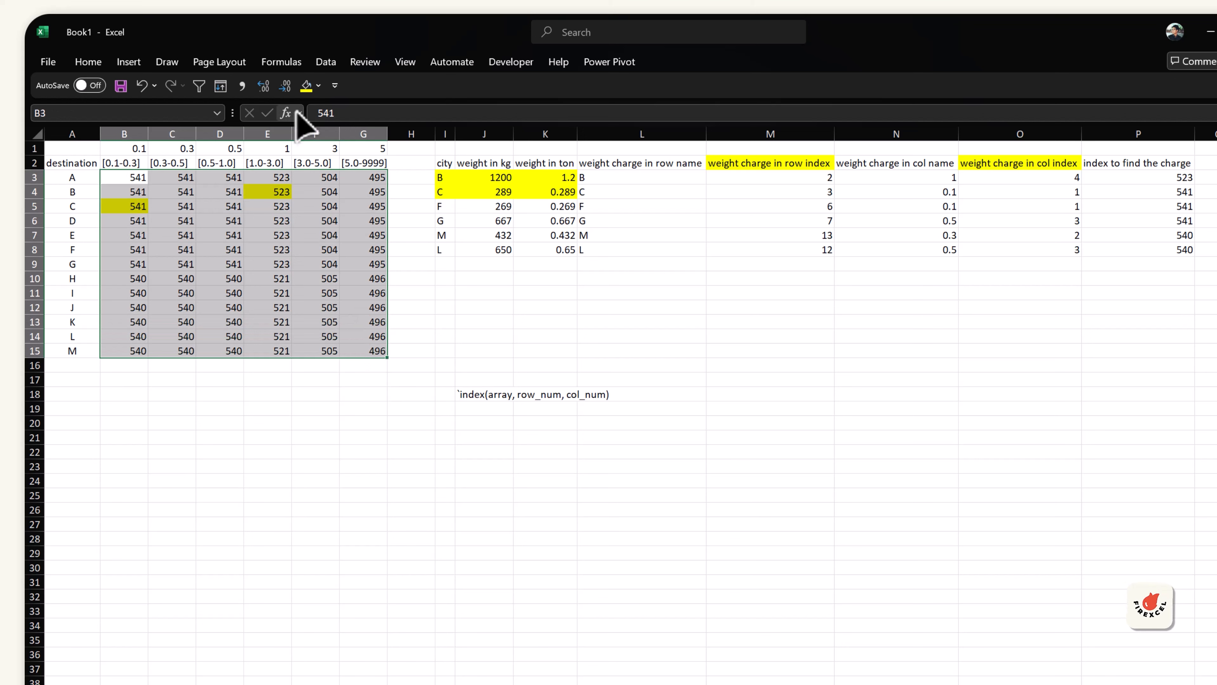
click(281, 61)
click(543, 84)
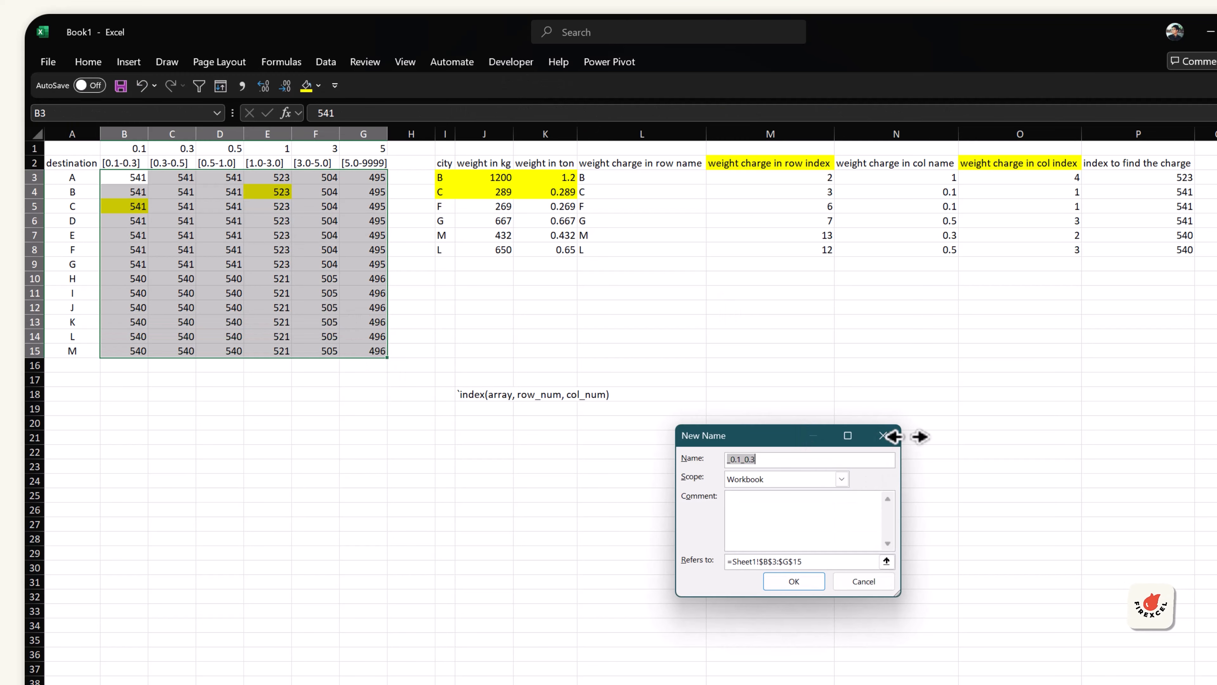
text(lookup_)
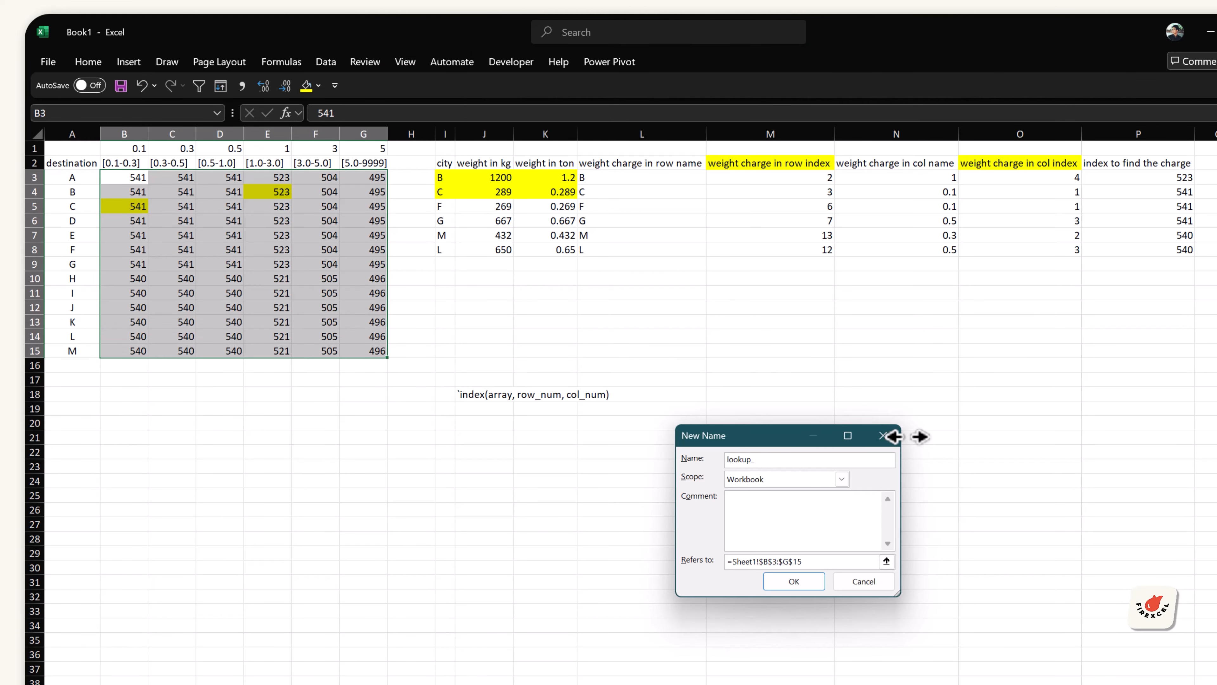
text(weight)
key(Return)
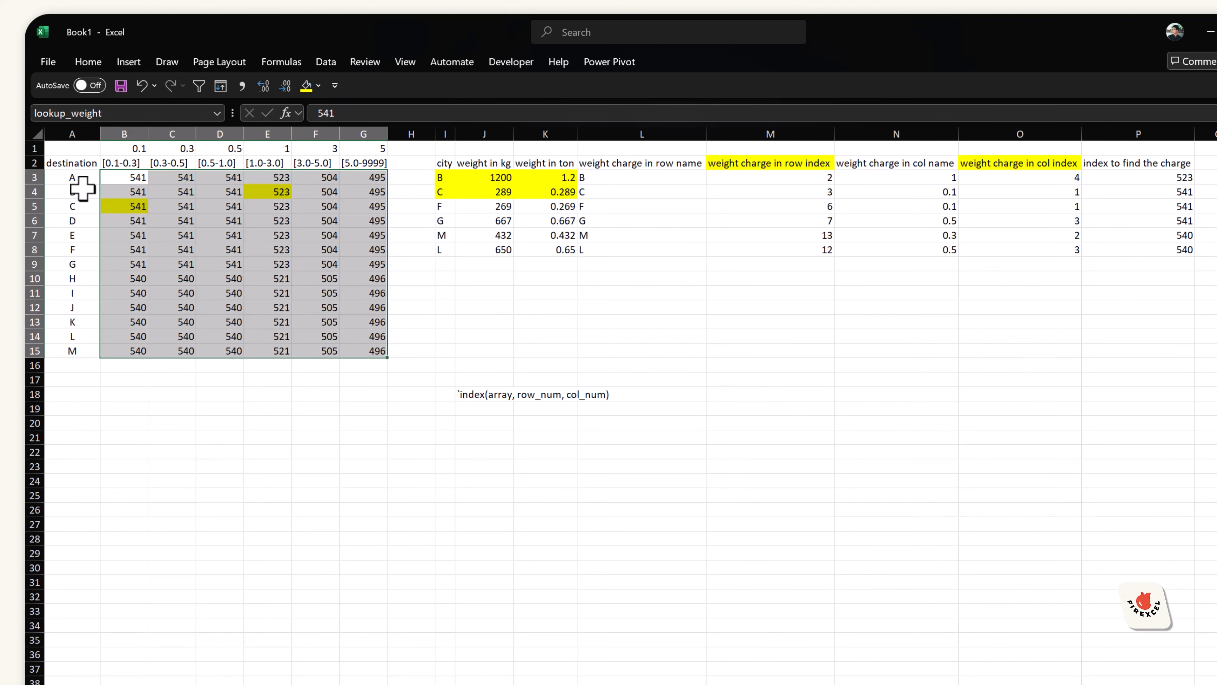
Step: Define the name con_row_city for the destination cities A3:A15
drag(72, 179, 73, 352)
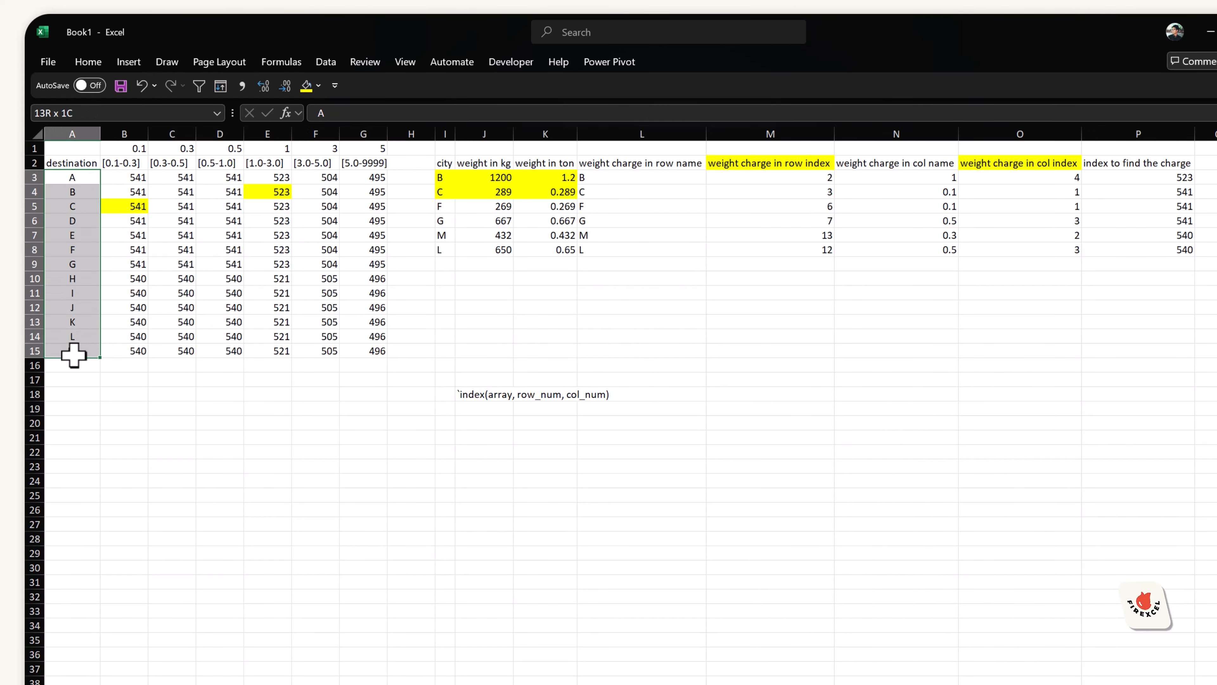
click(283, 62)
click(545, 87)
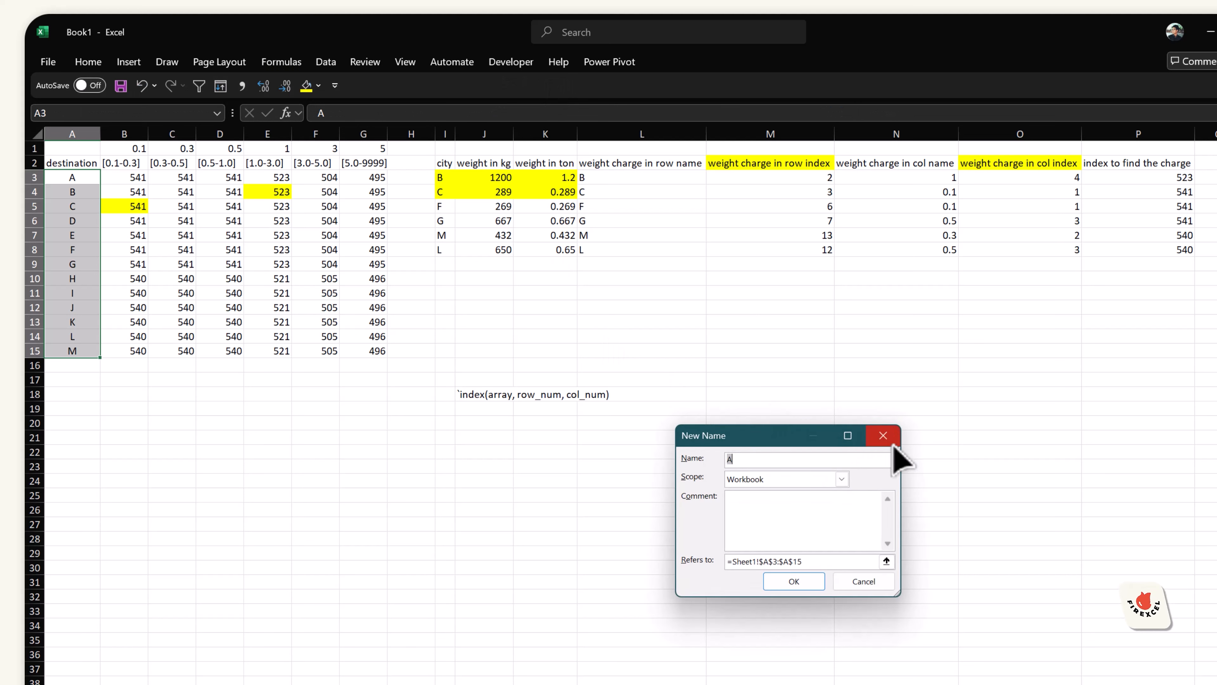
text(con-)
key(BackSpace)
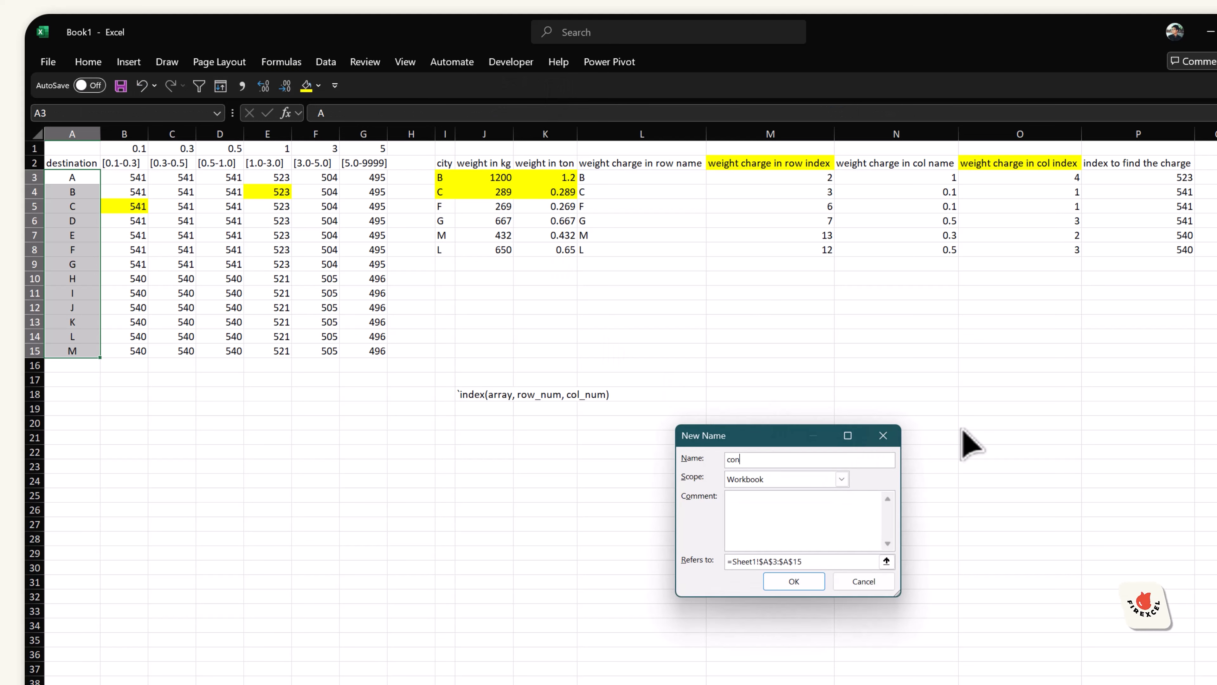
text(_row_city)
key(Return)
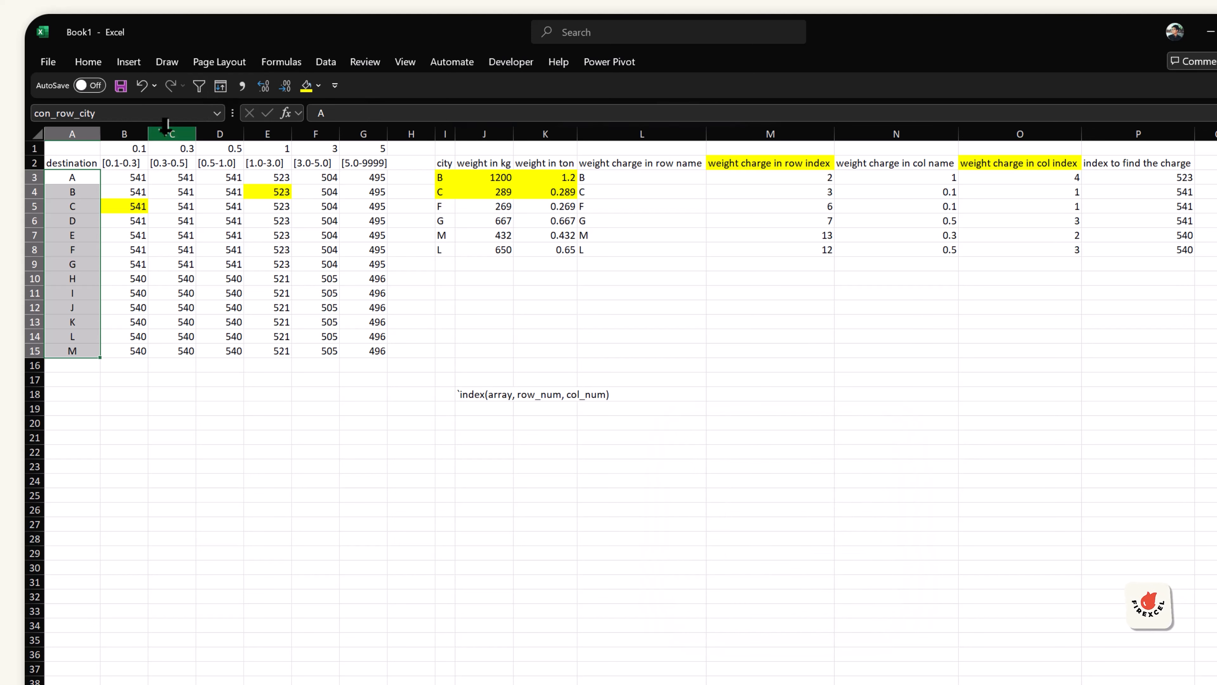
Step: Define the name con_col_band for the band limits B1:G1
drag(124, 148, 382, 147)
click(282, 61)
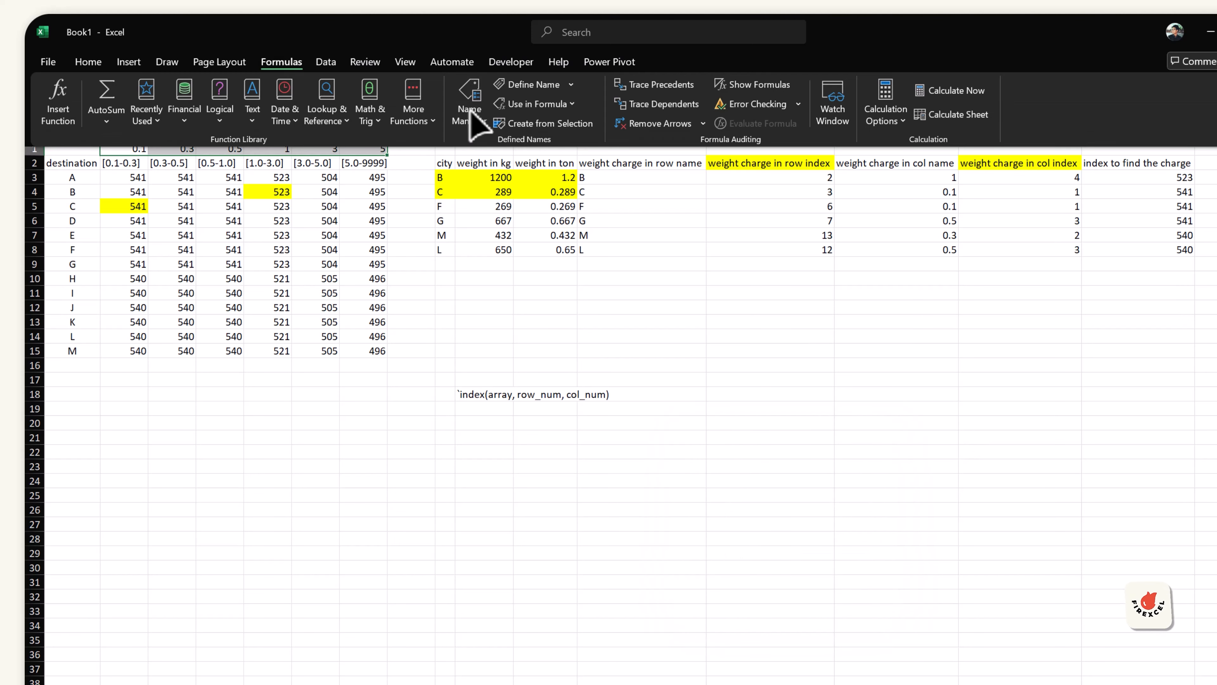
click(522, 86)
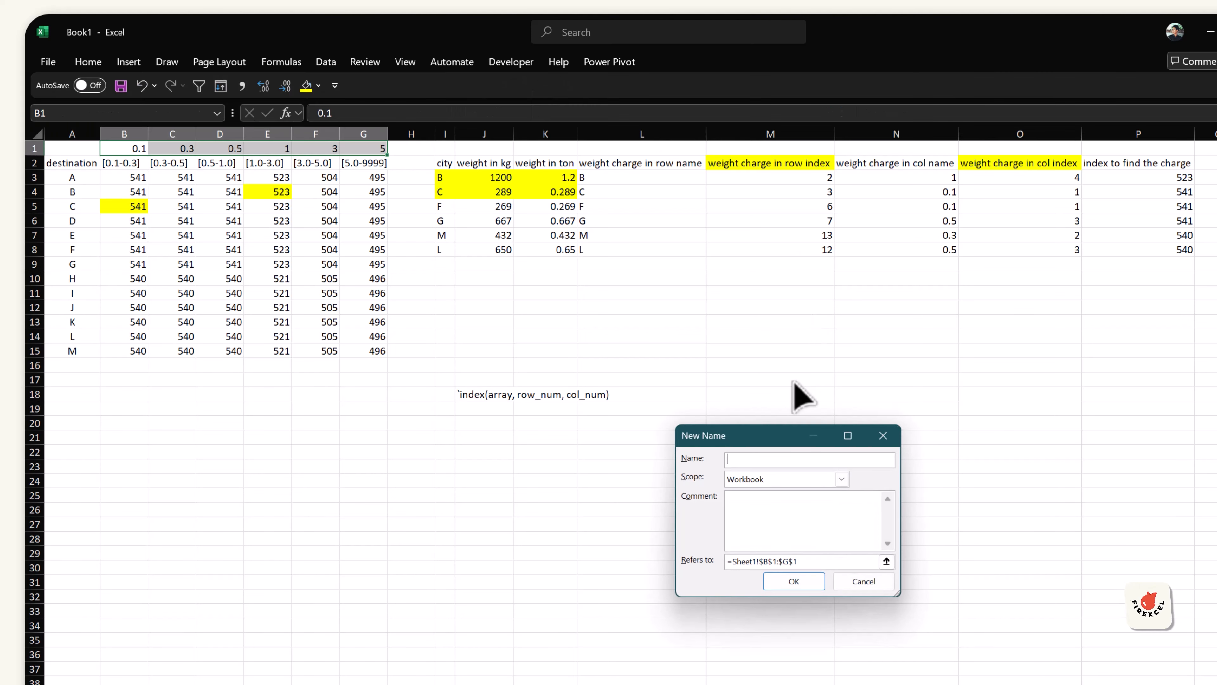
text(con_col_band)
click(796, 580)
click(484, 422)
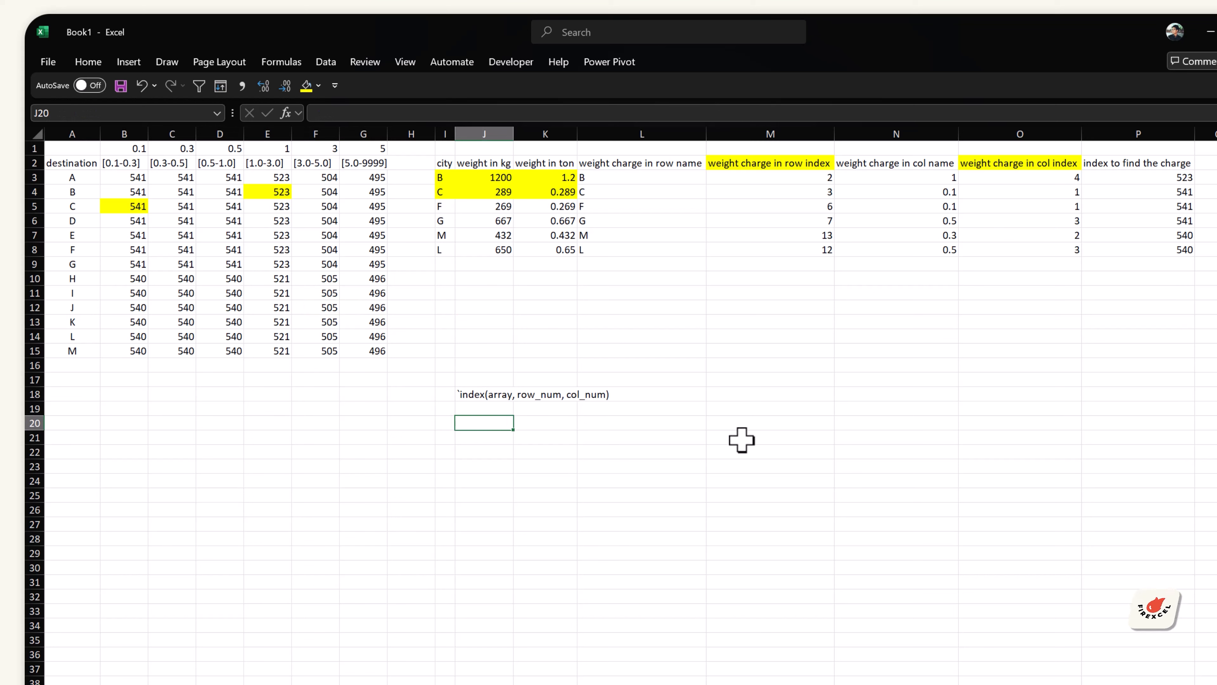
click(625, 179)
click(1020, 192)
click(1128, 191)
click(488, 447)
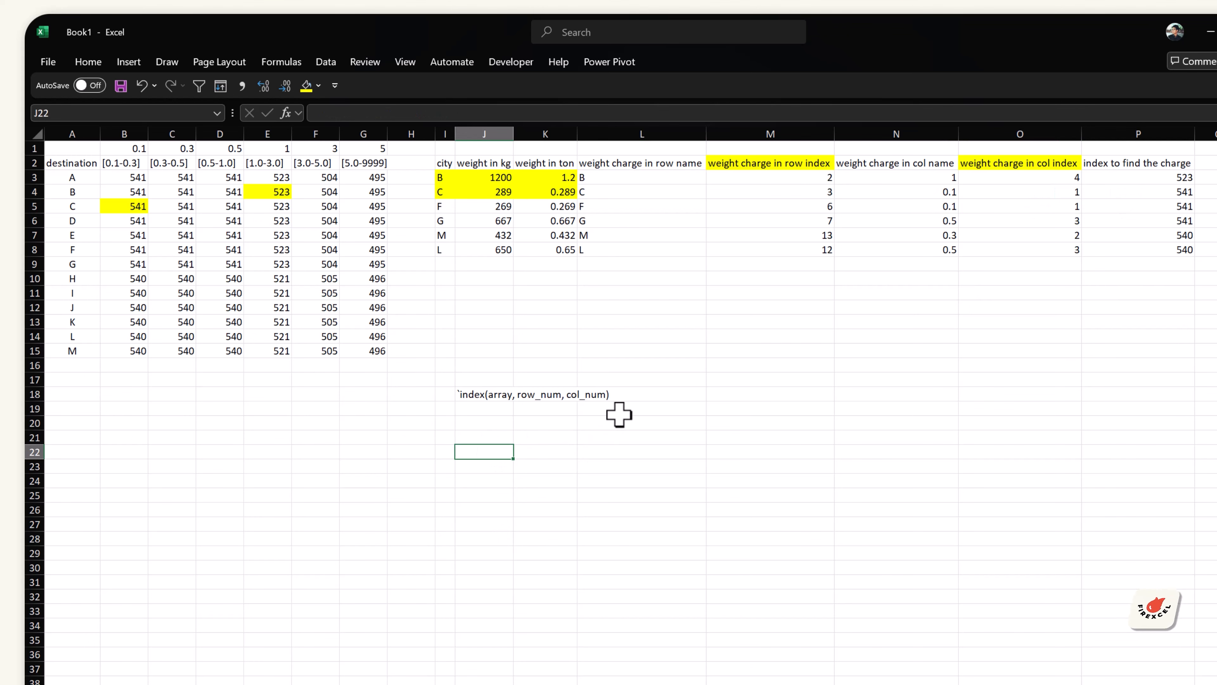
Step: Copy the city, weight in kg and weight in ton columns to a new block starting at I20
text(=)
key(Escape)
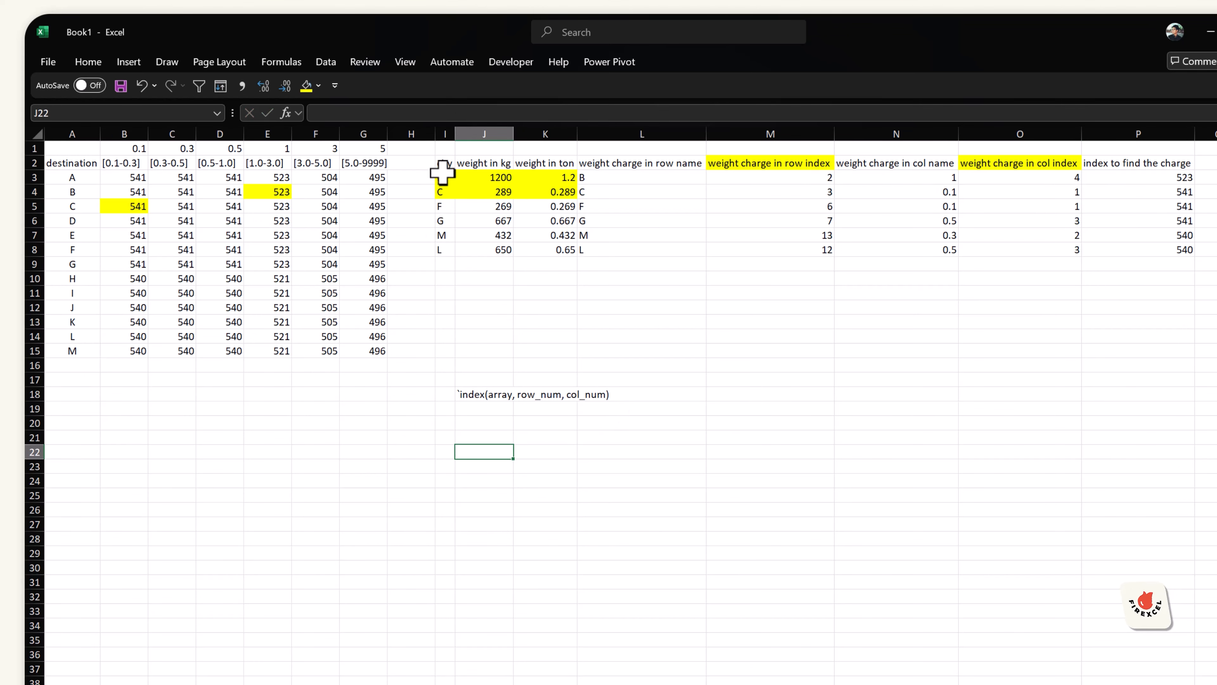
drag(444, 166, 513, 237)
click(719, 452)
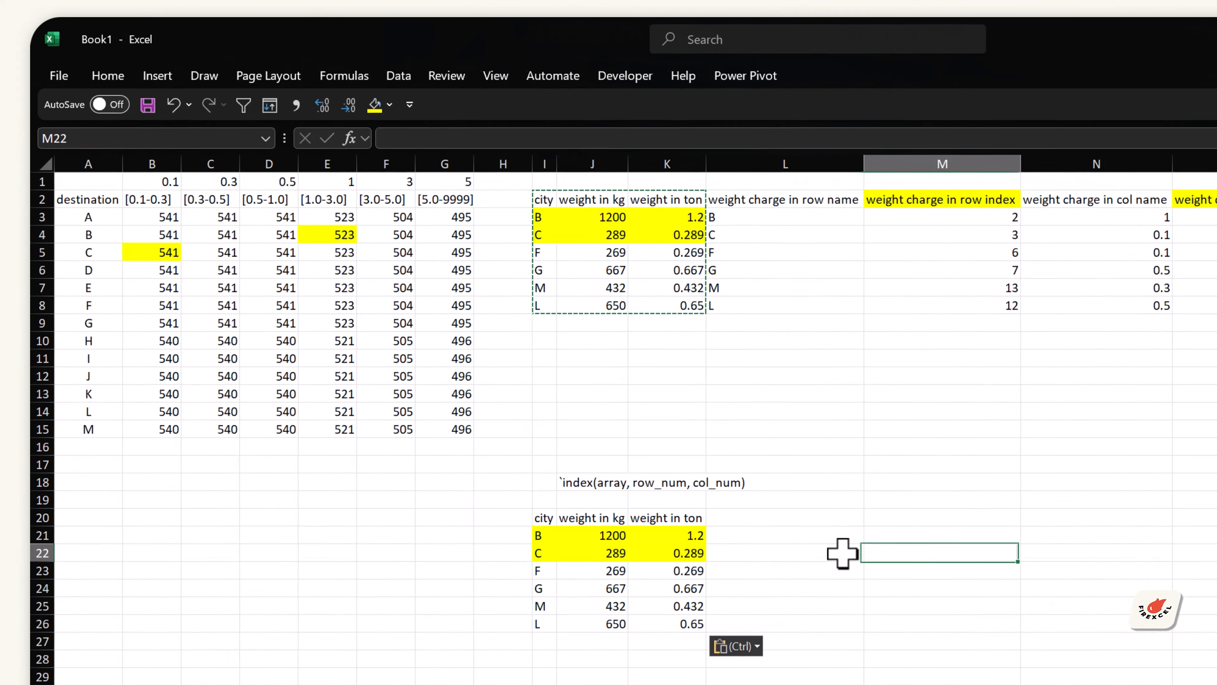
drag(590, 536, 688, 551)
drag(678, 537, 551, 554)
click(395, 107)
click(408, 302)
click(901, 530)
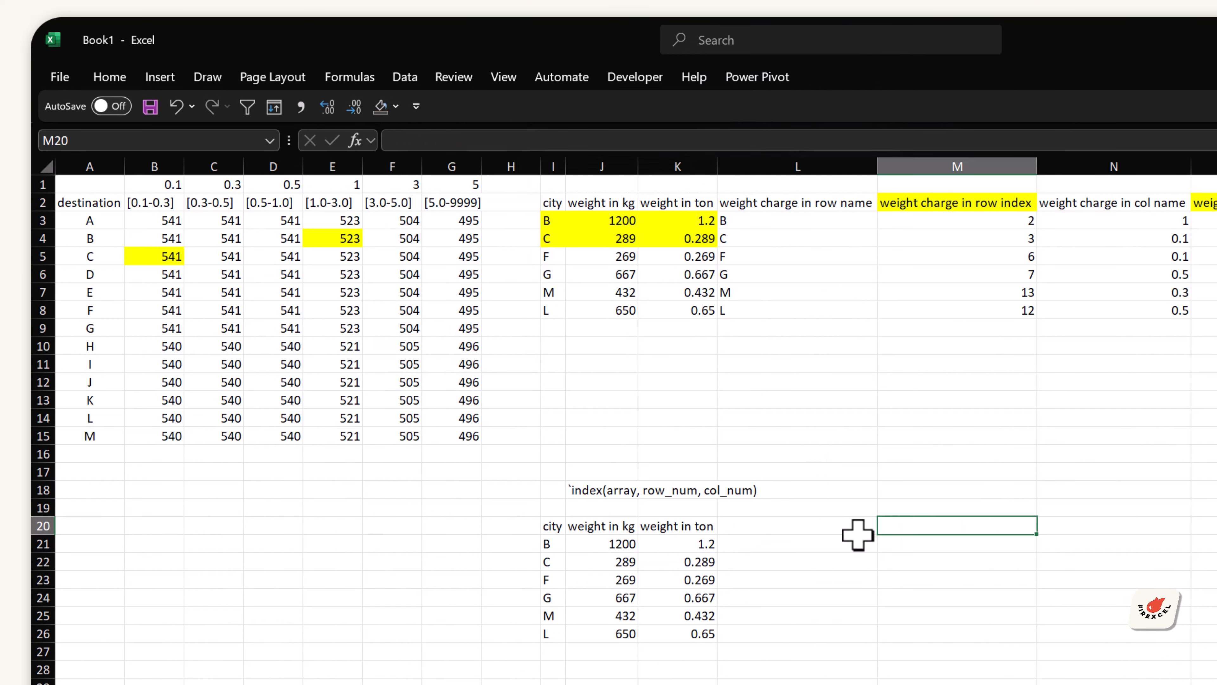
Step: Enter the header "actual weight charge" in L20 beside the copied block
click(803, 524)
text(weig)
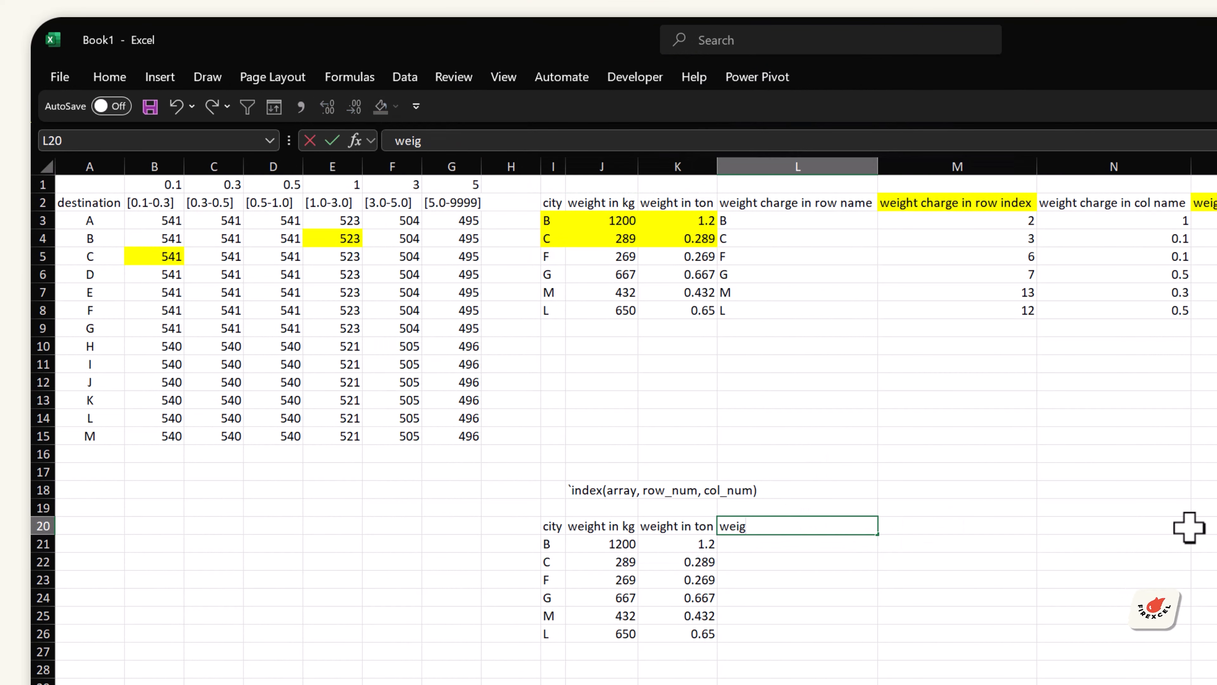
key(BackSpace)
key(BackSpace)
key(BackSpace)
key(BackSpace)
text(actual weight charge)
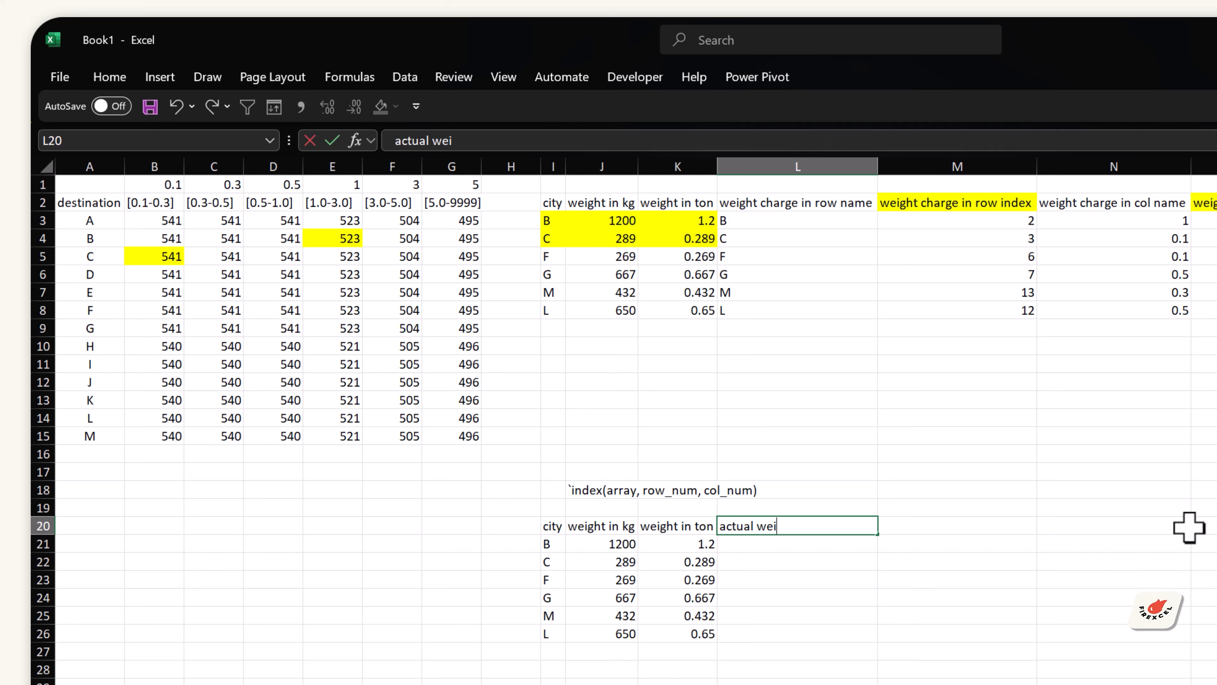
key(Return)
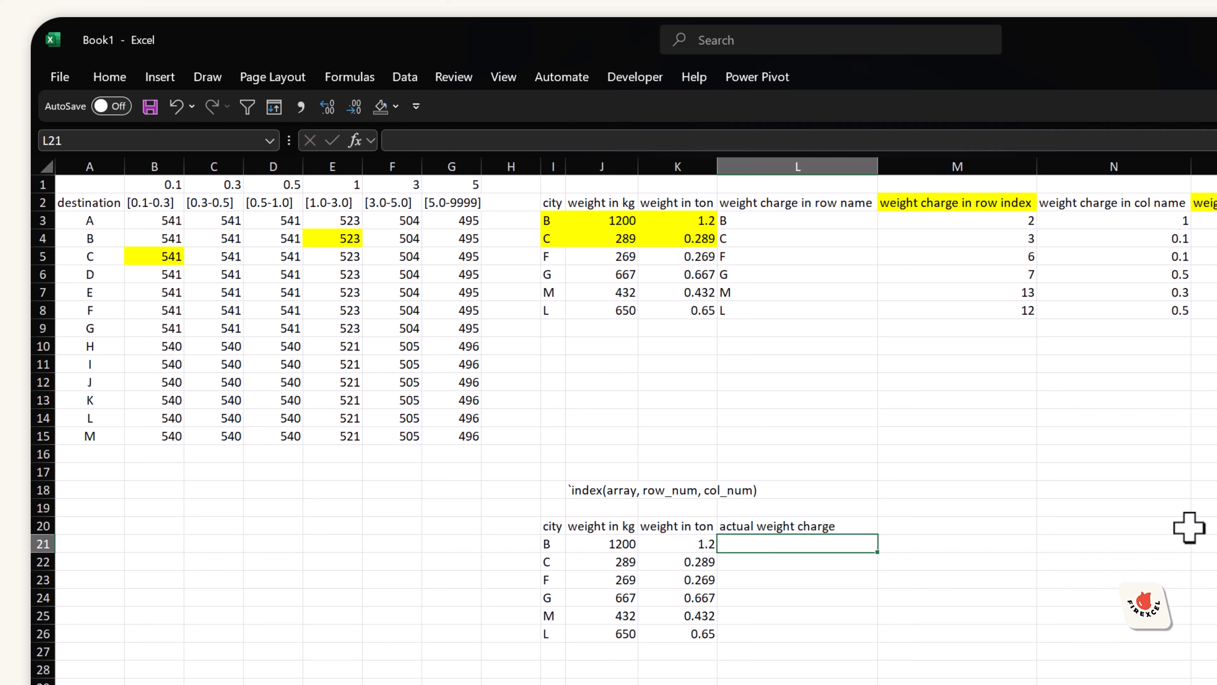
Step: Start an INDEX formula in L21 using lookup_weight with MATCH(I21,con_row_city,0) as the row number
text(=INDEX()
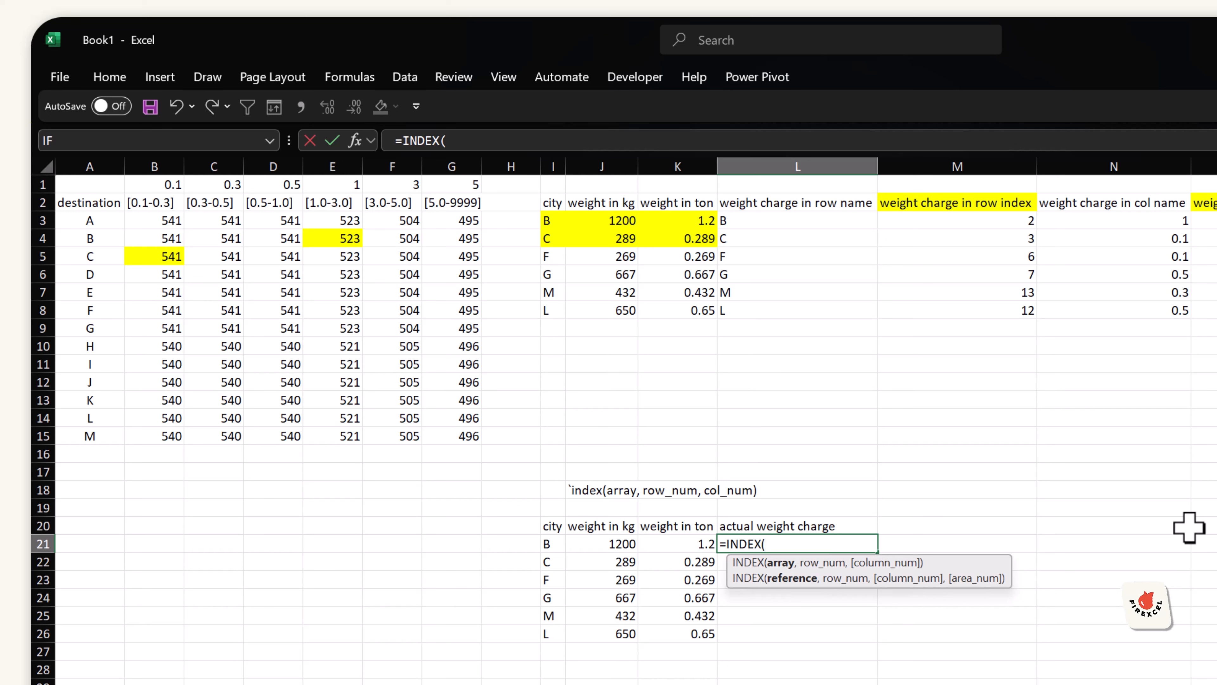
text(wei)
key(Down)
key(Down)
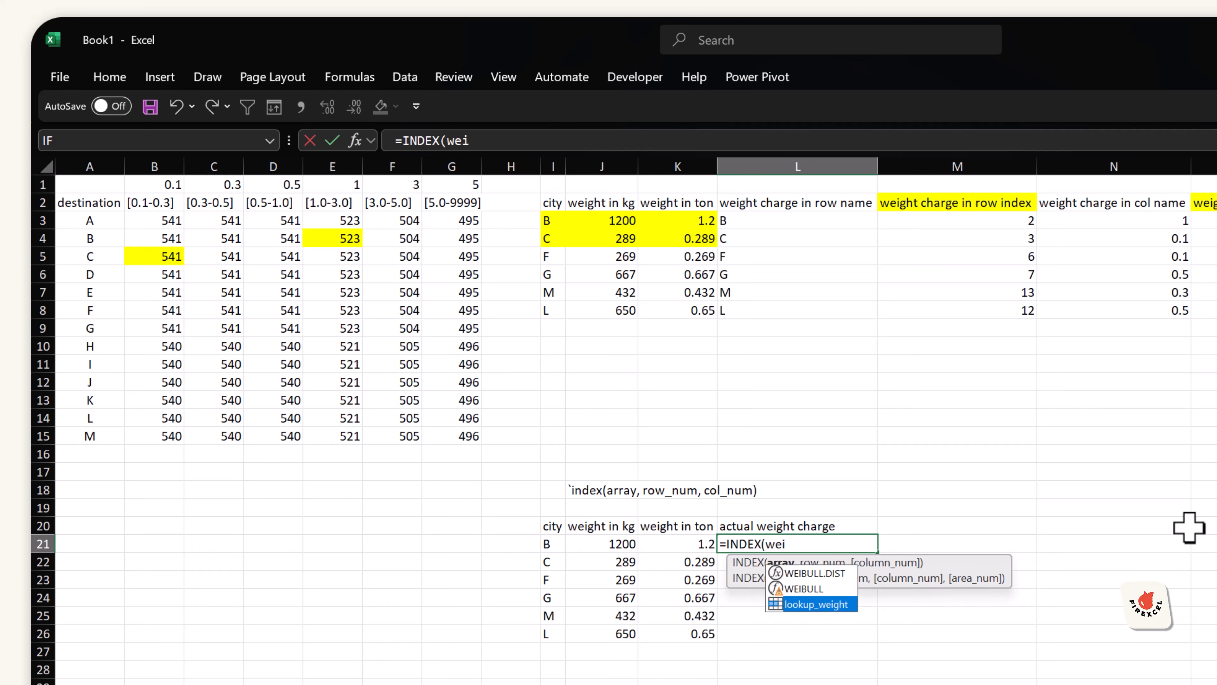
key(Tab)
text(,)
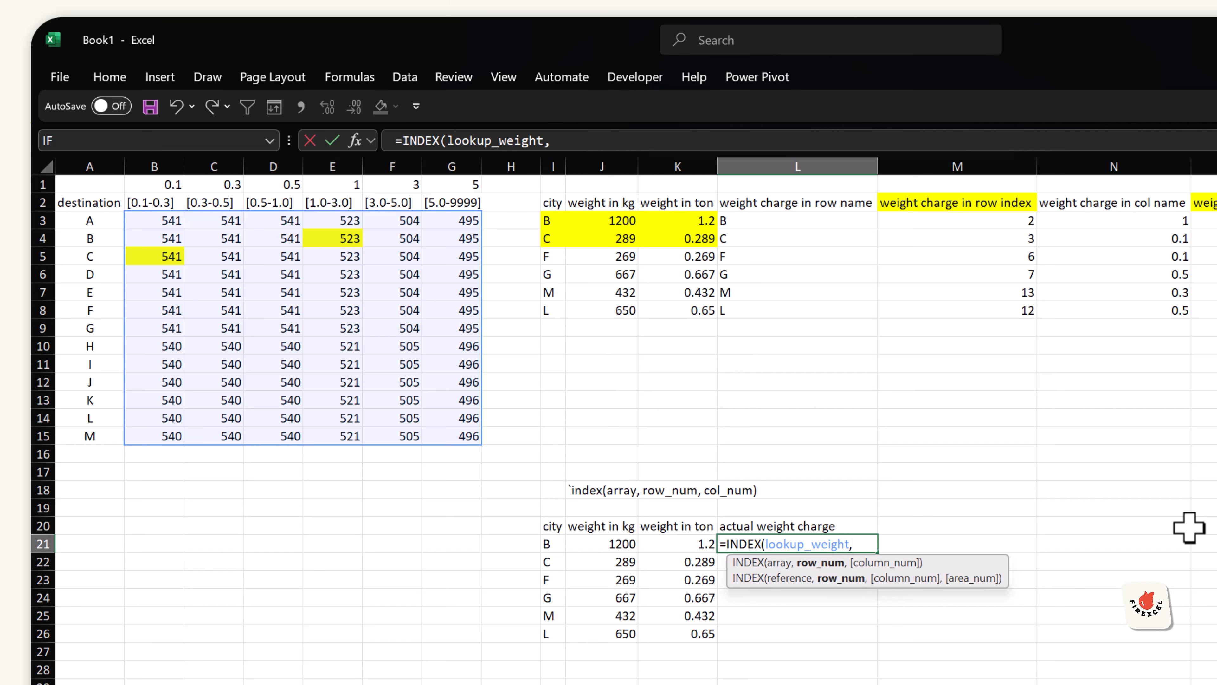
text(ma)
key(Tab)
key(Left)
key(Left)
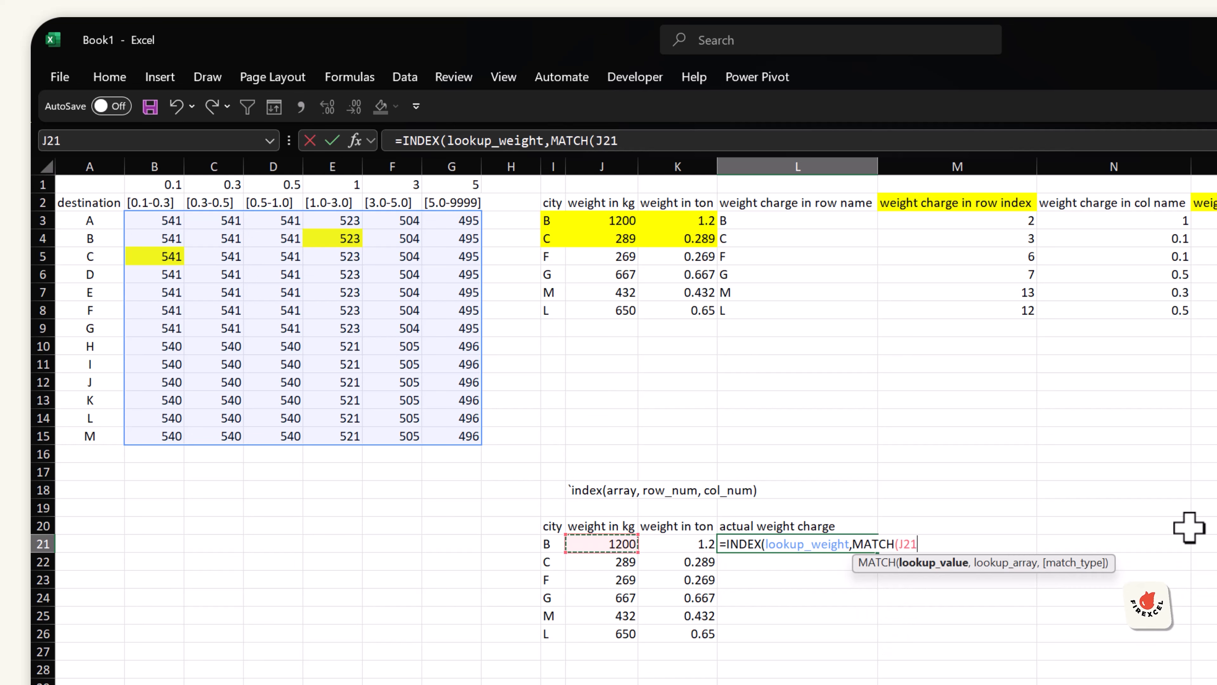
key(Left)
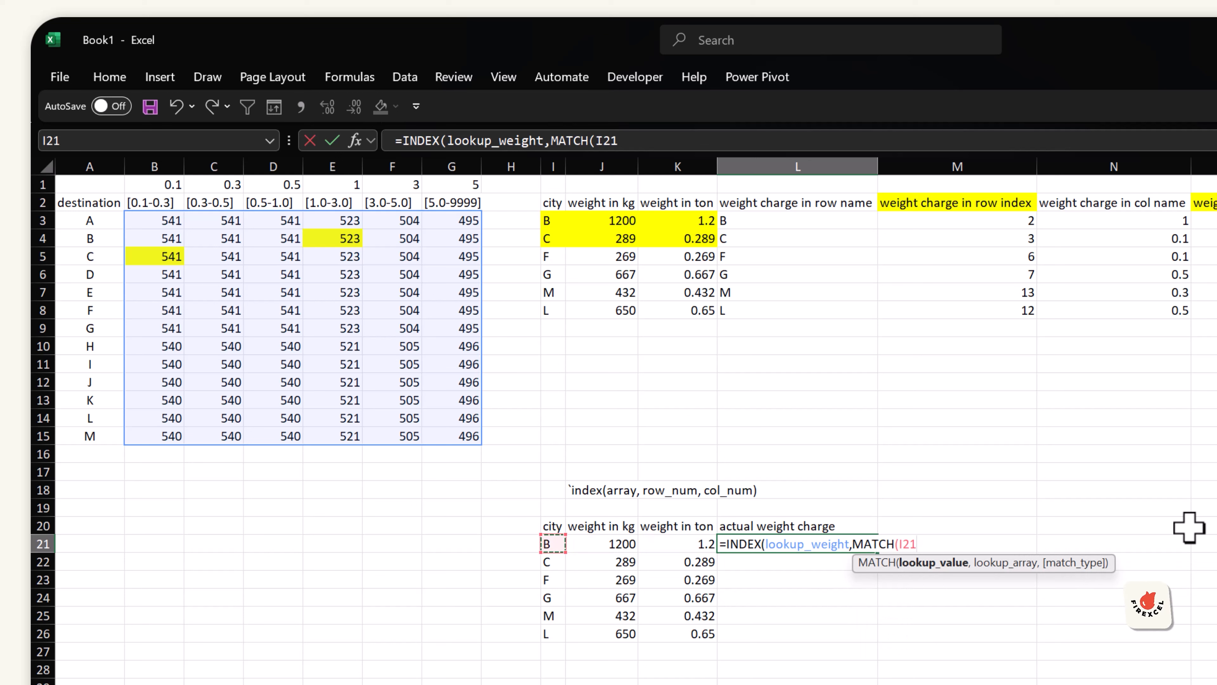
text(,)
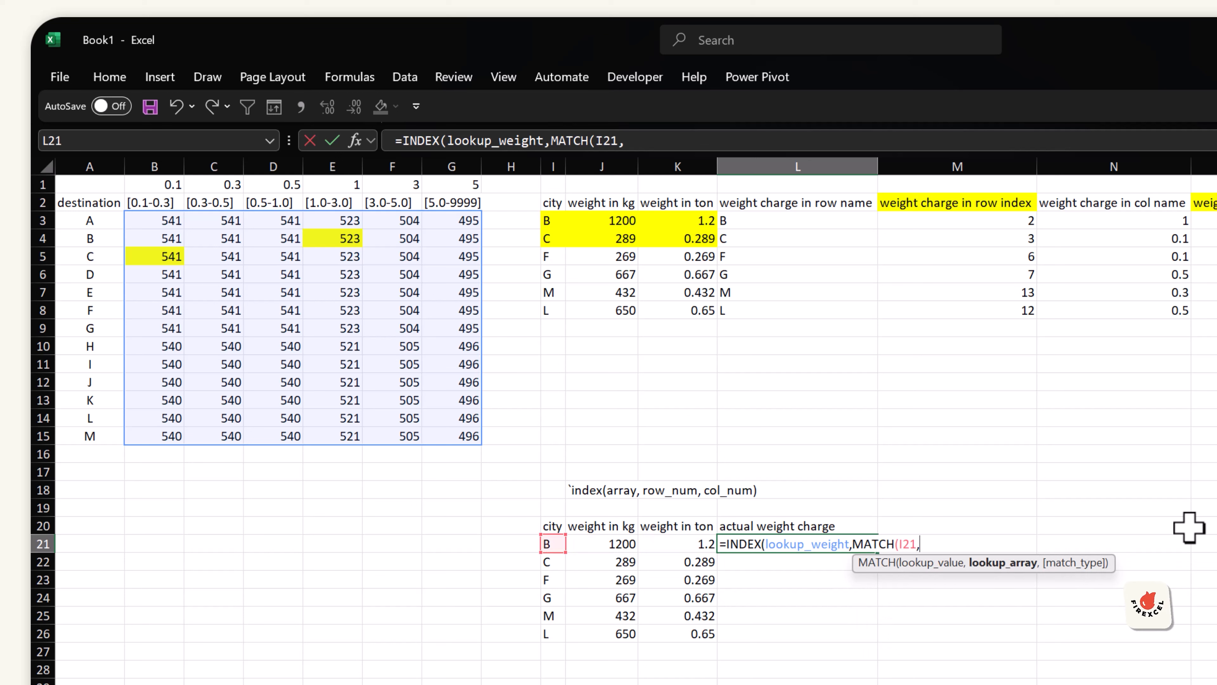
text(city)
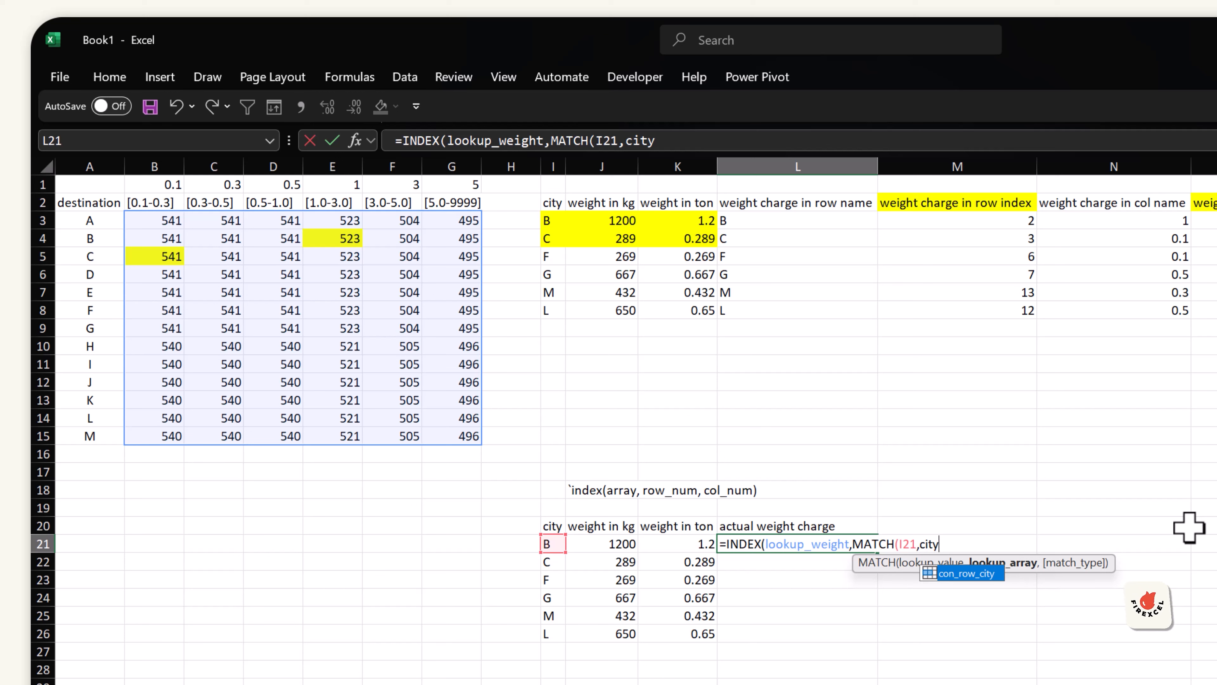
key(Tab)
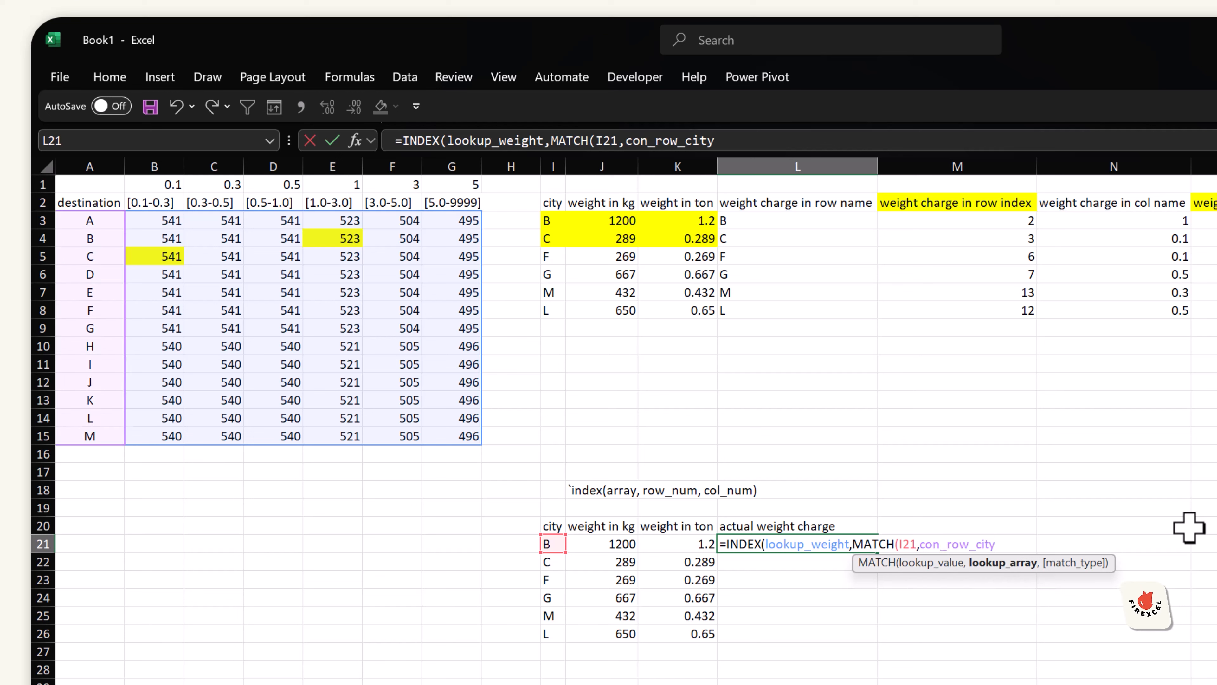
text(,0)
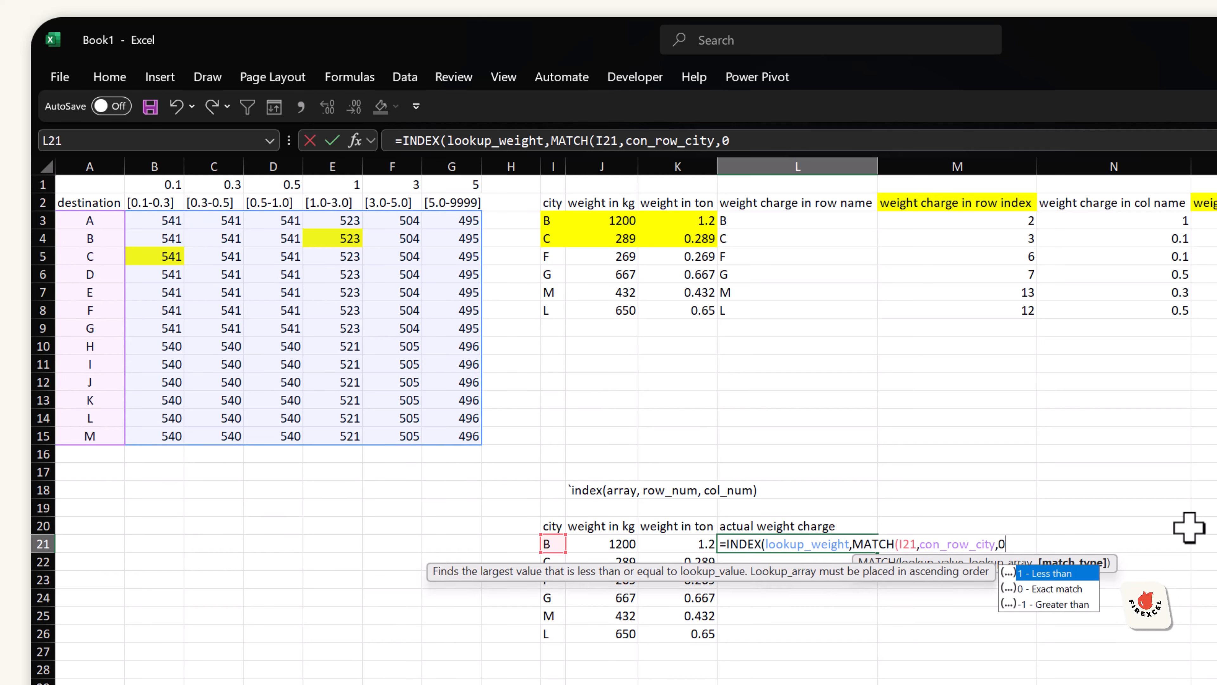
text())
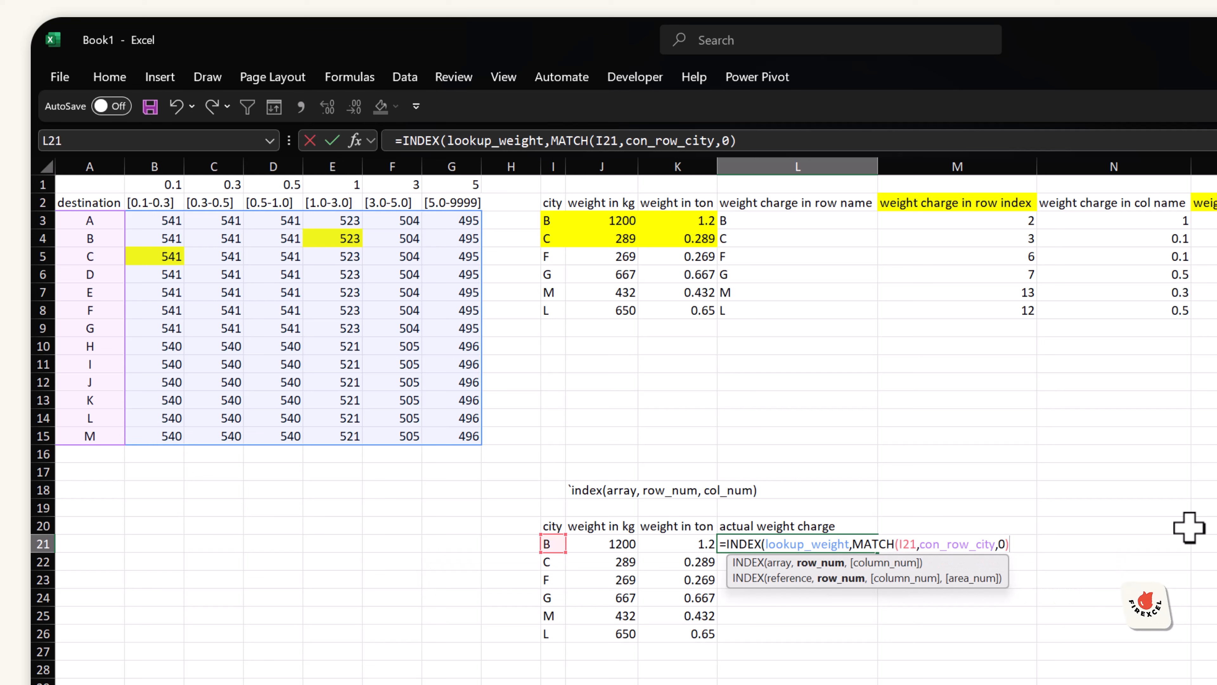
text(,)
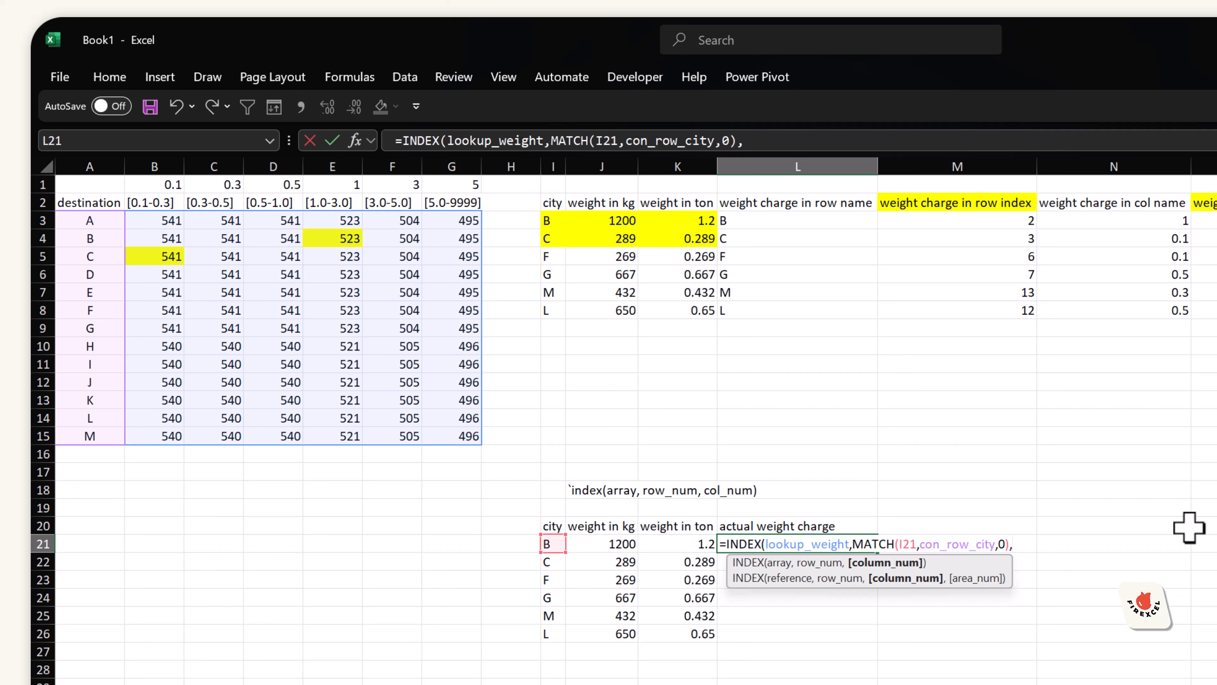
Step: Add HLOOKUP(K21,con_col_band,1,1) as the column argument to find the weight's band limit
text(HL)
key(Tab)
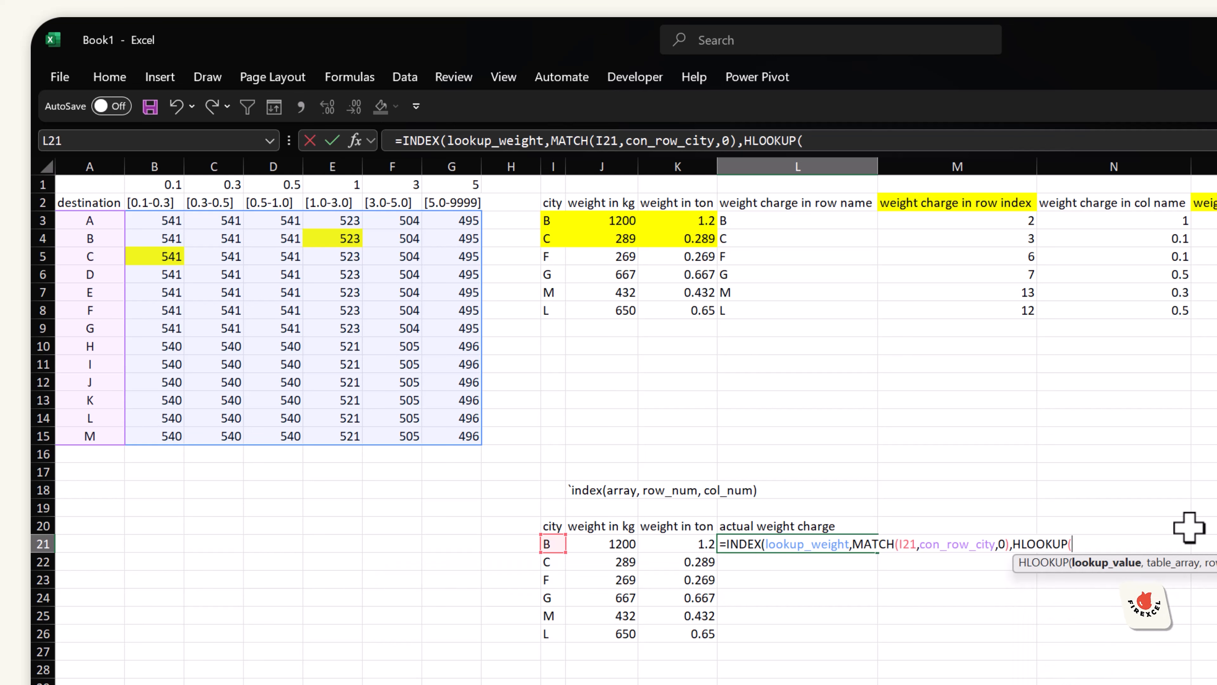
key(Left)
key(Left)
key(Right)
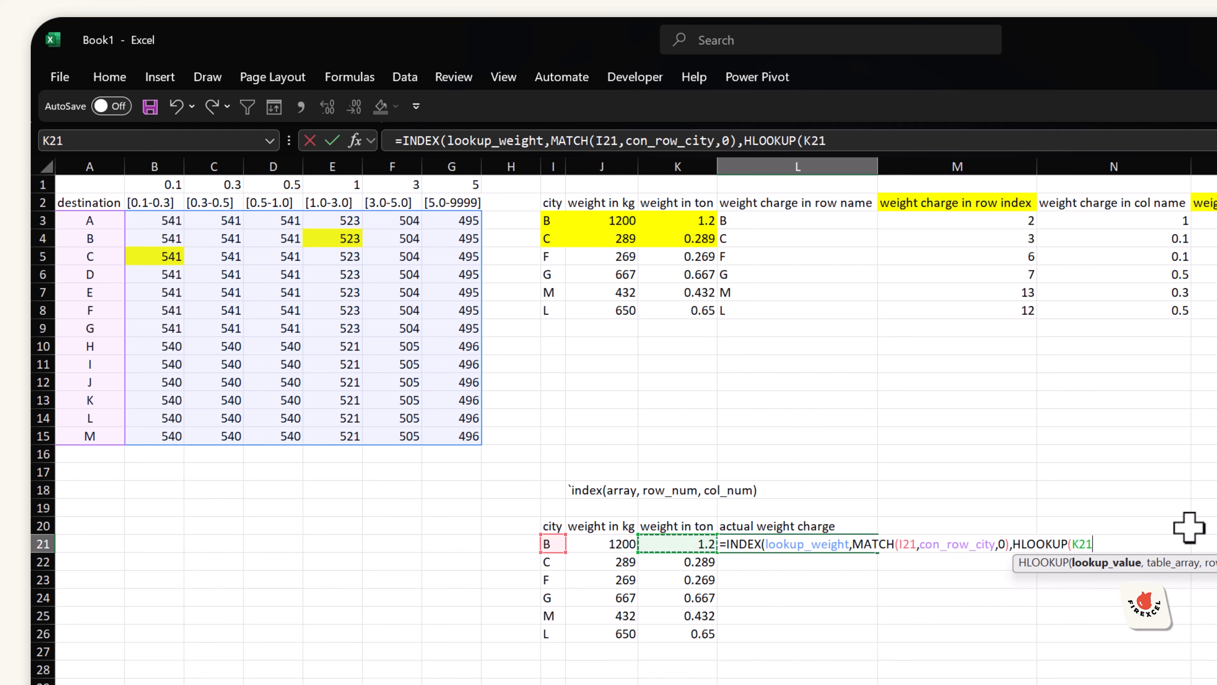
text(,)
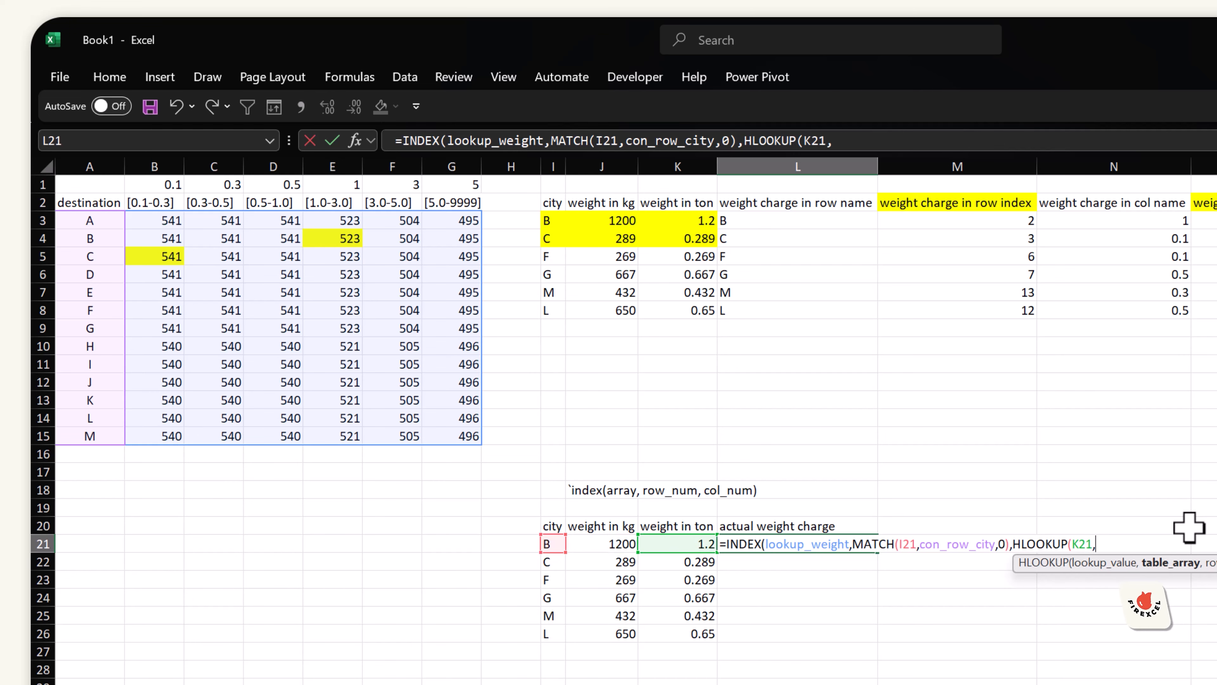
text(ban)
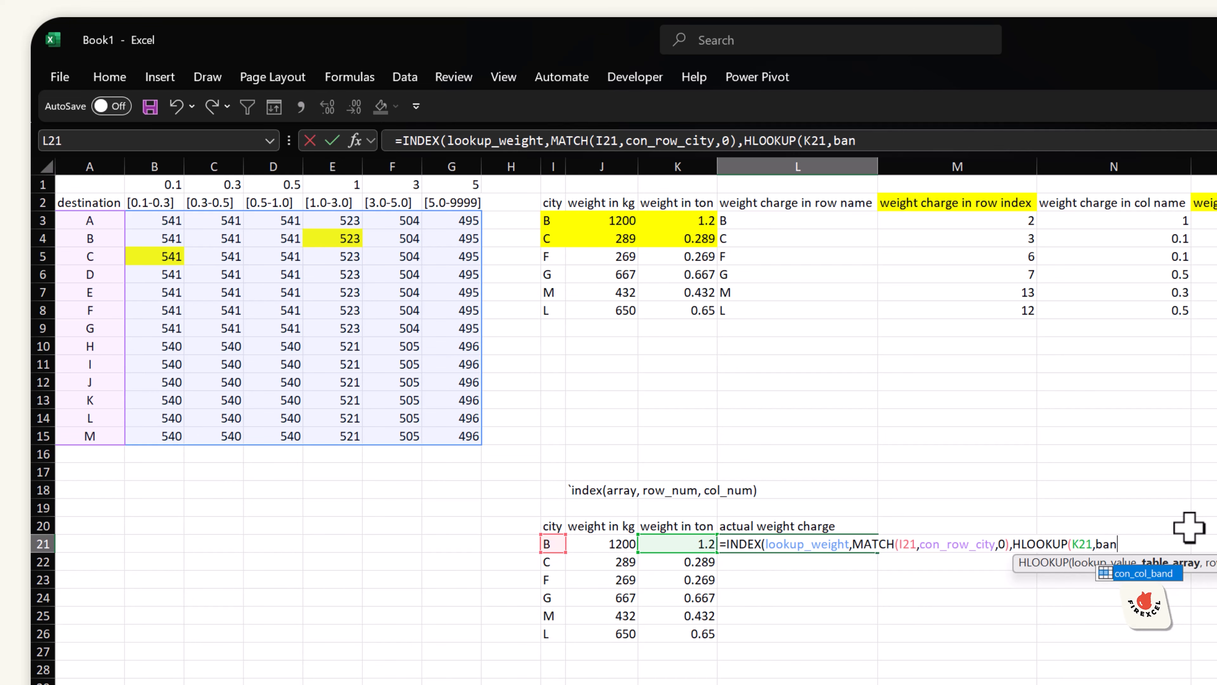
key(Tab)
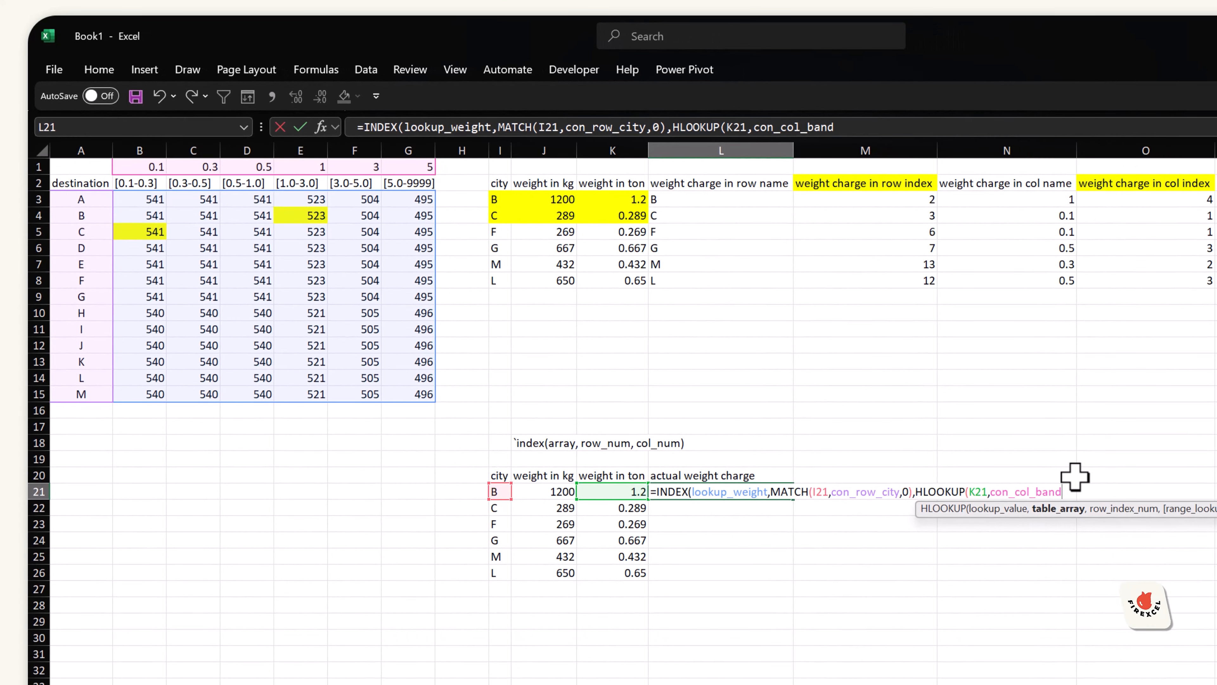
text(,1)
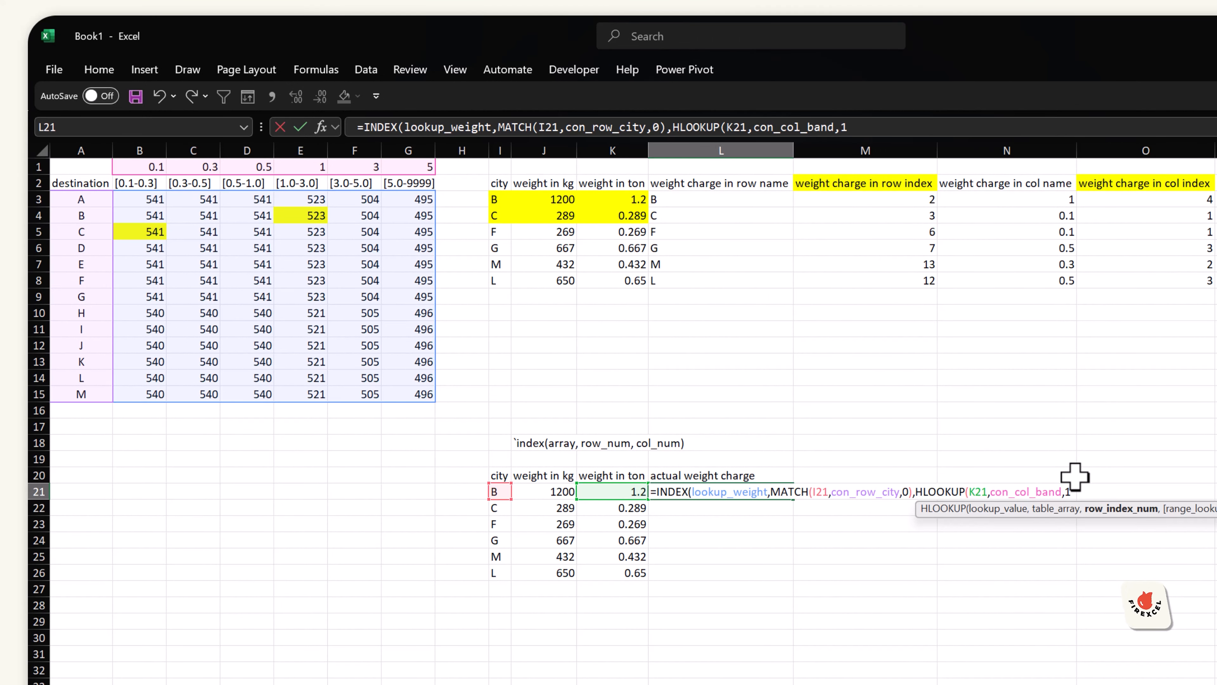
text(,1)
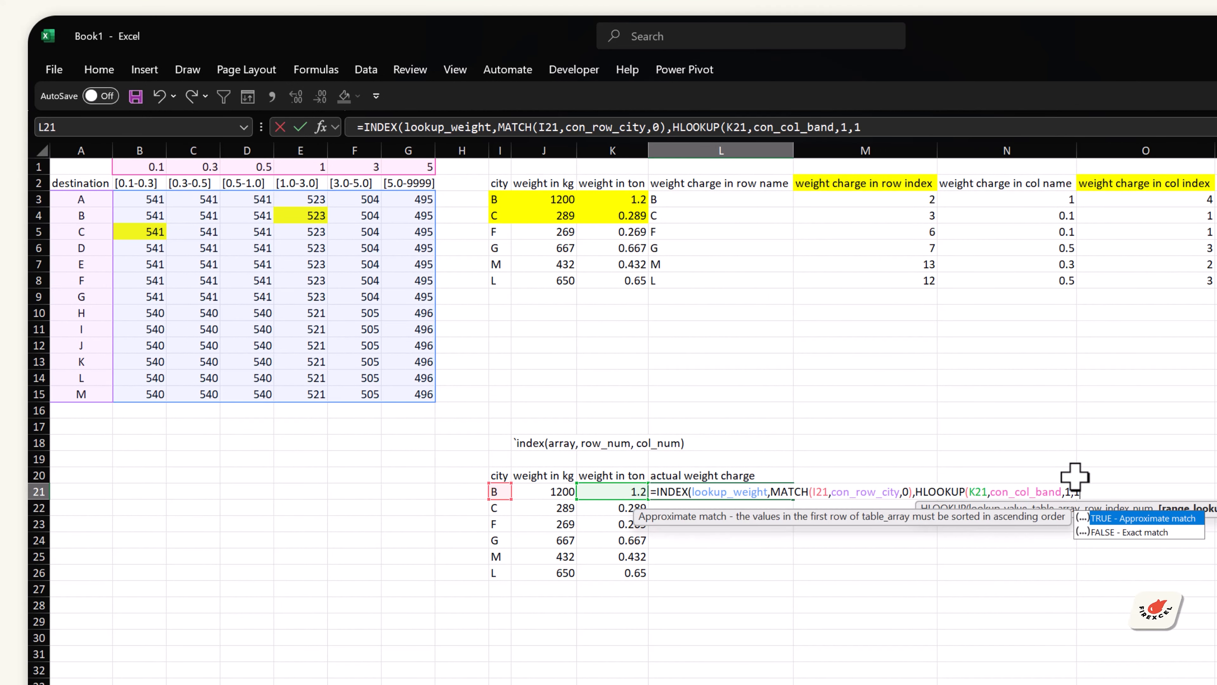
text())
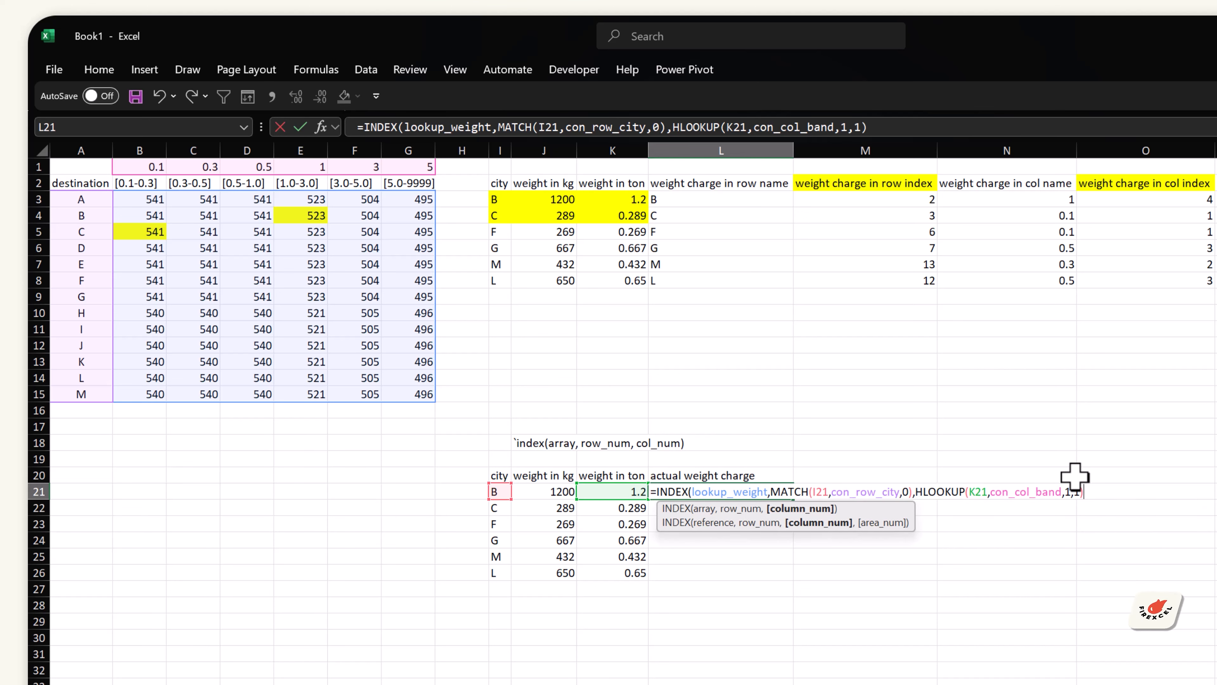
Step: Wrap the HLOOKUP in MATCH against con_col_band with match type 0, close the formula and enter it
drag(919, 485, 1084, 491)
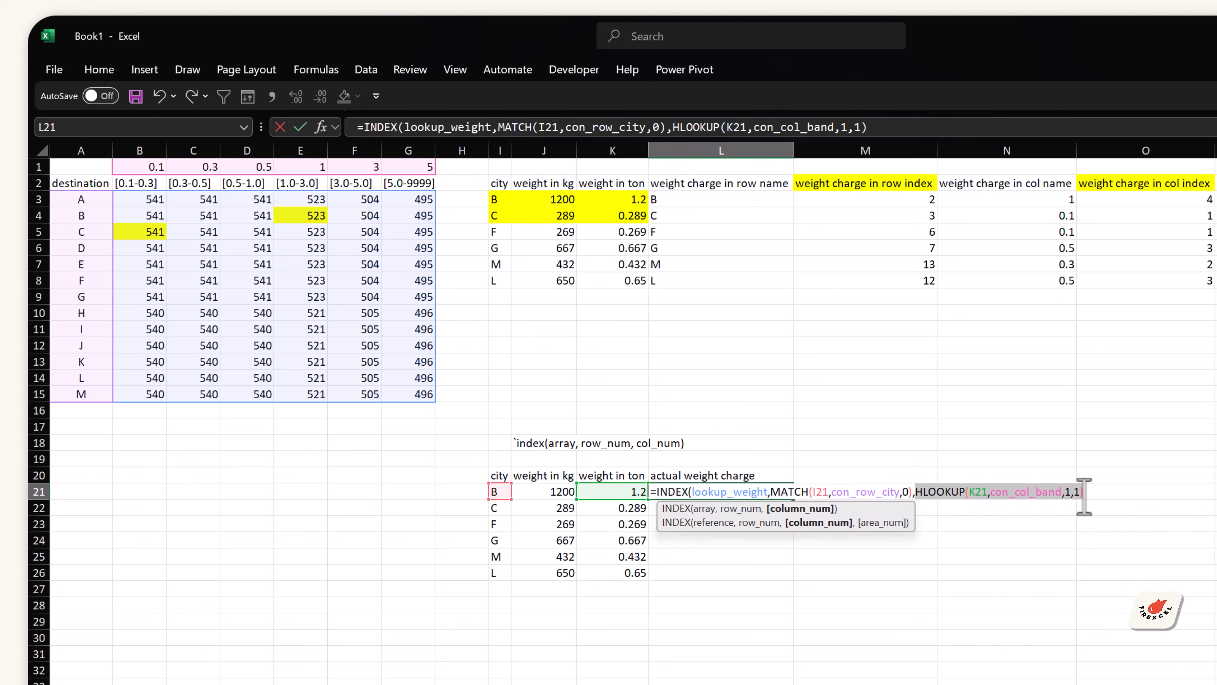
click(916, 492)
text(match)
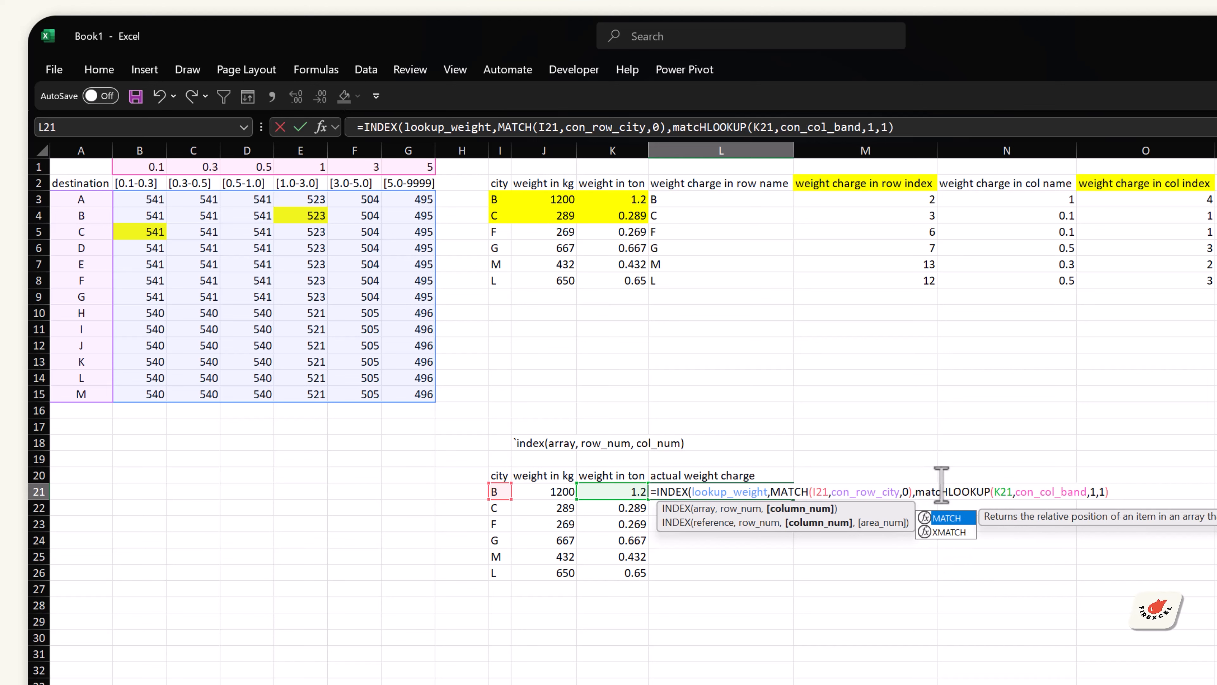
key(Tab)
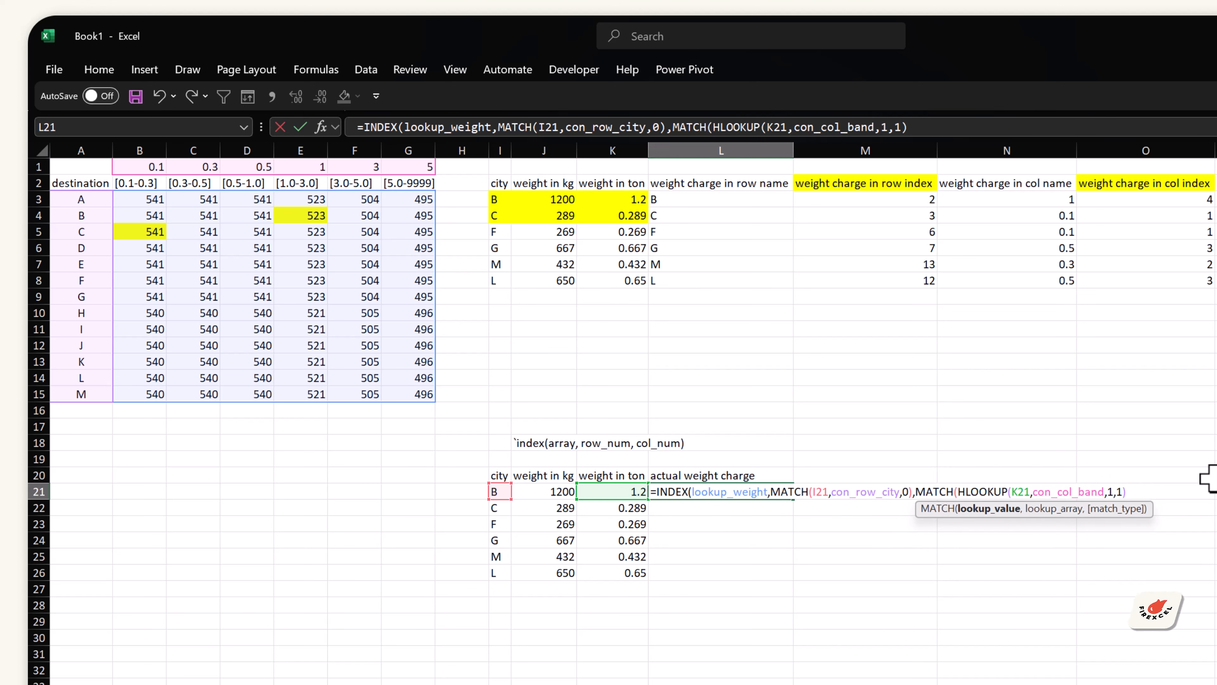
text(,)
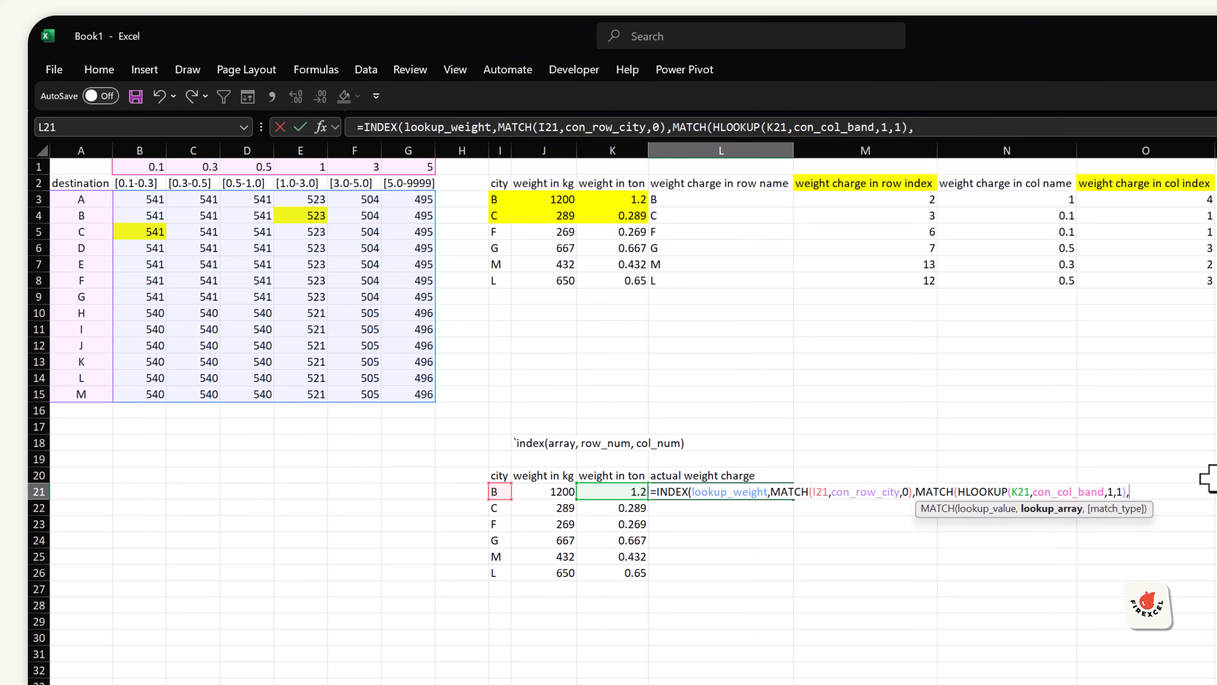
text(band)
key(Tab)
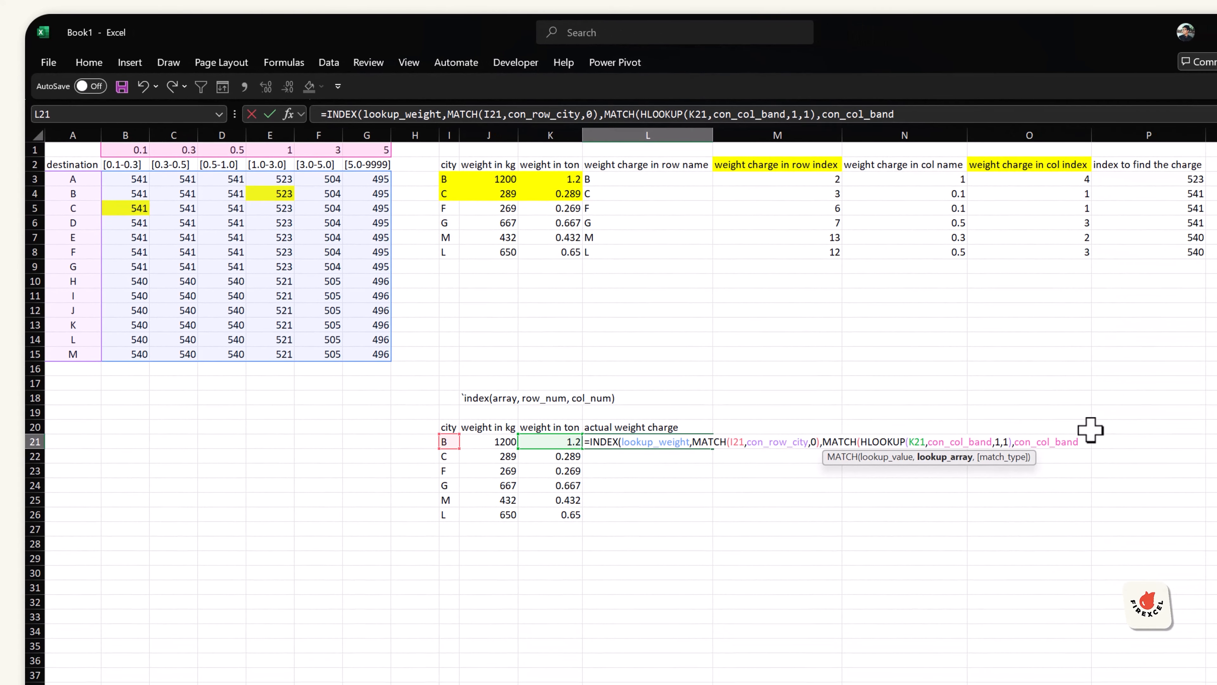
text(,0)
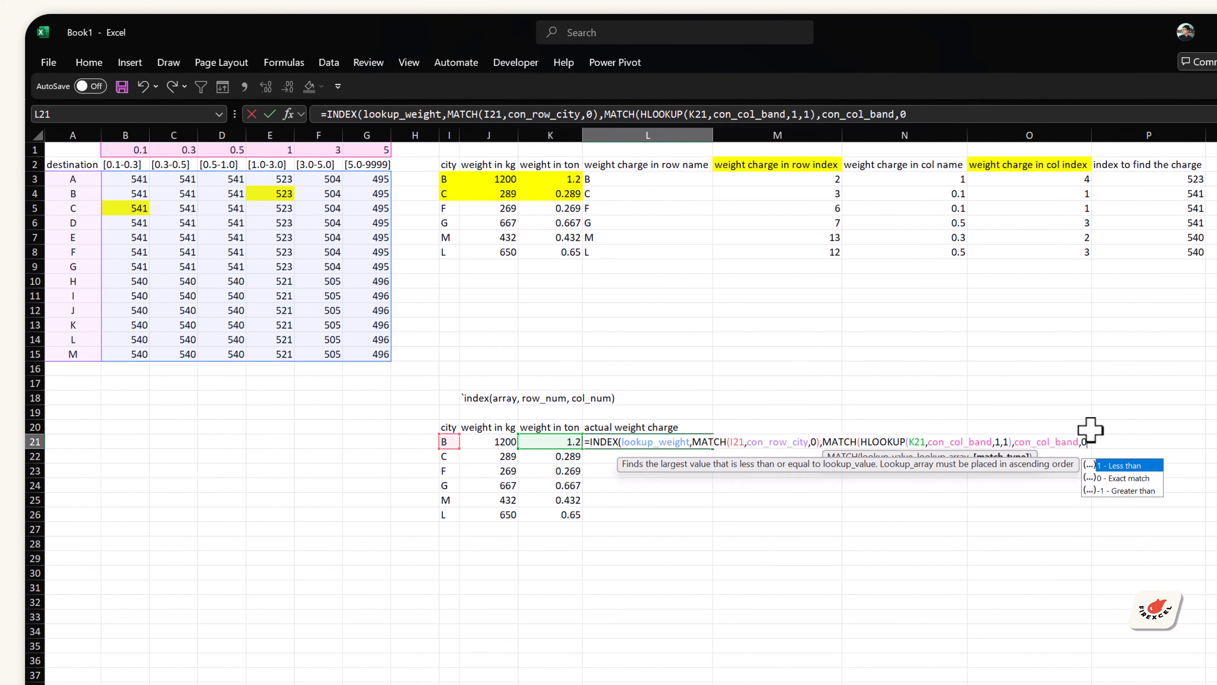
text())
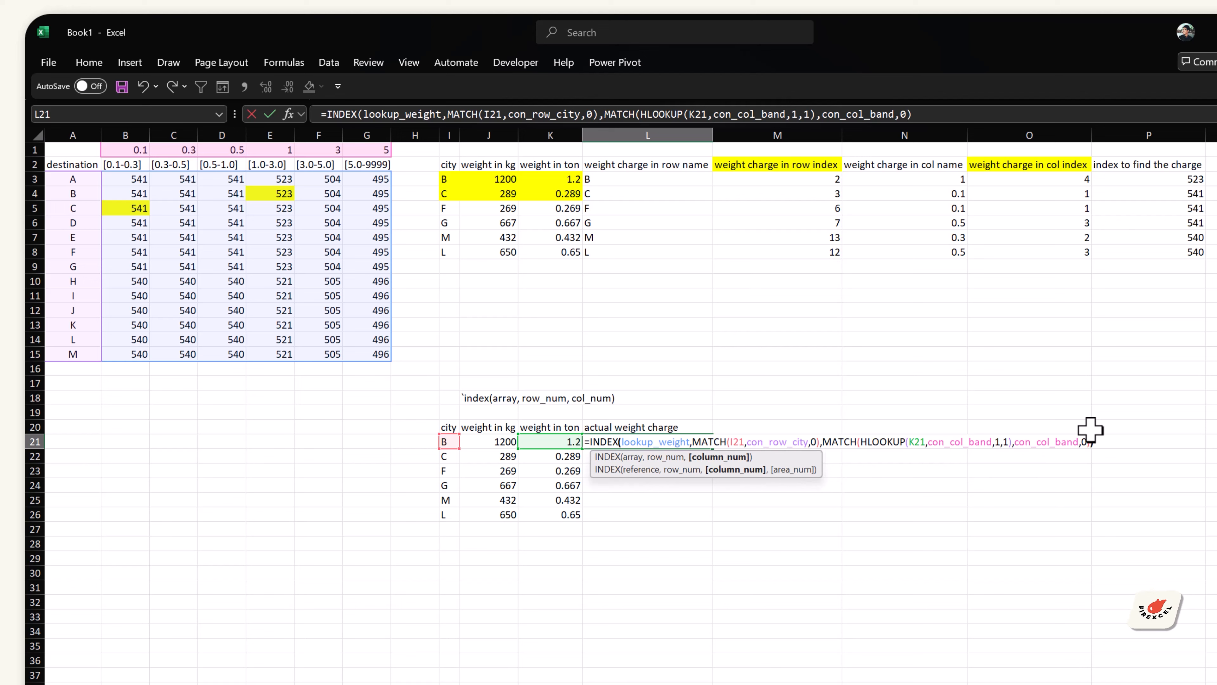
text())
key(ctrl+Return)
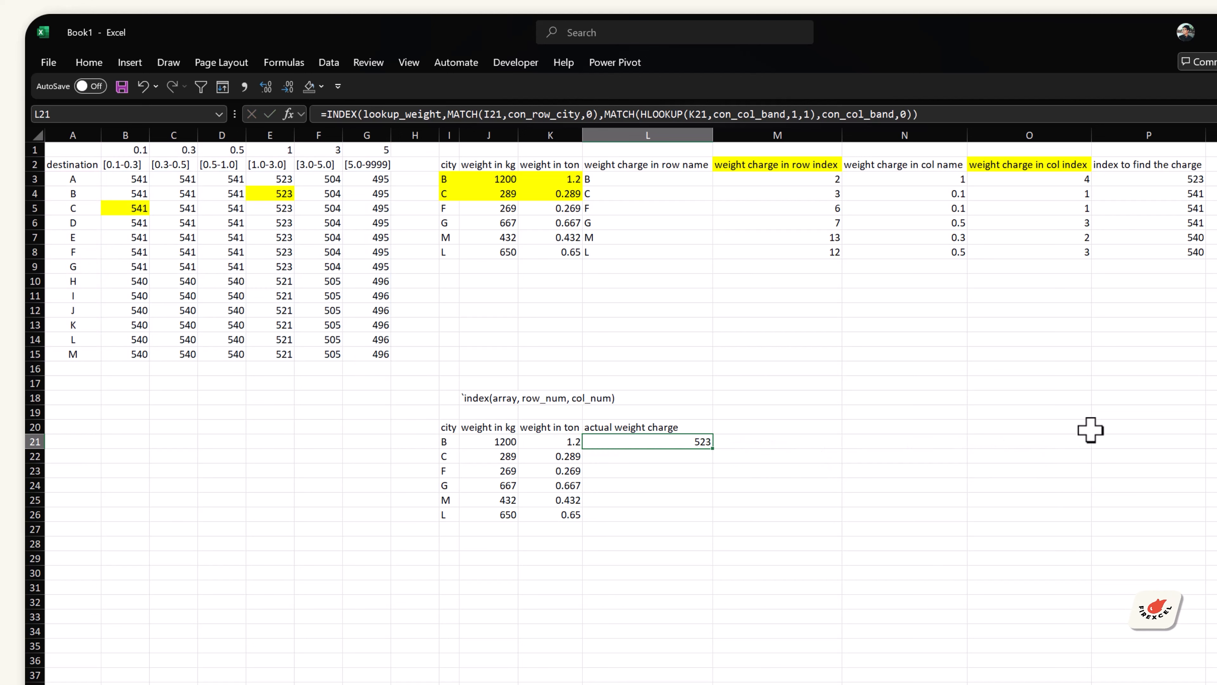
Step: Fill the L21 formula down to L26 for all cities
click(1196, 180)
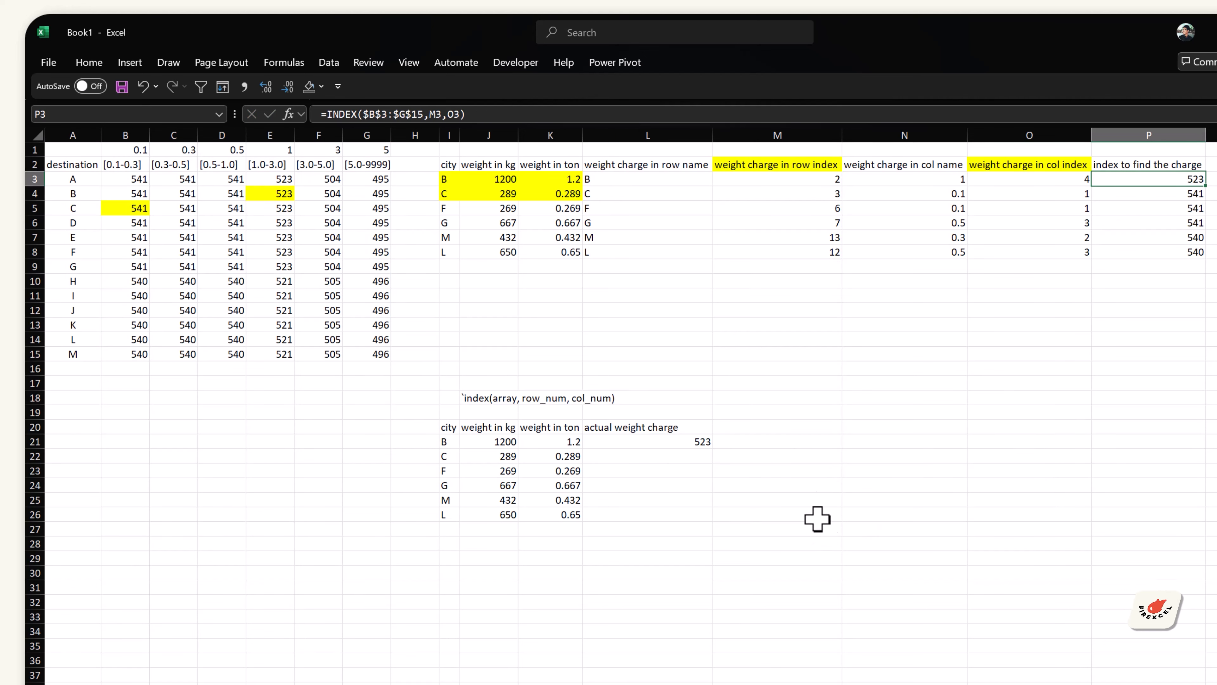
click(699, 443)
double_click(713, 449)
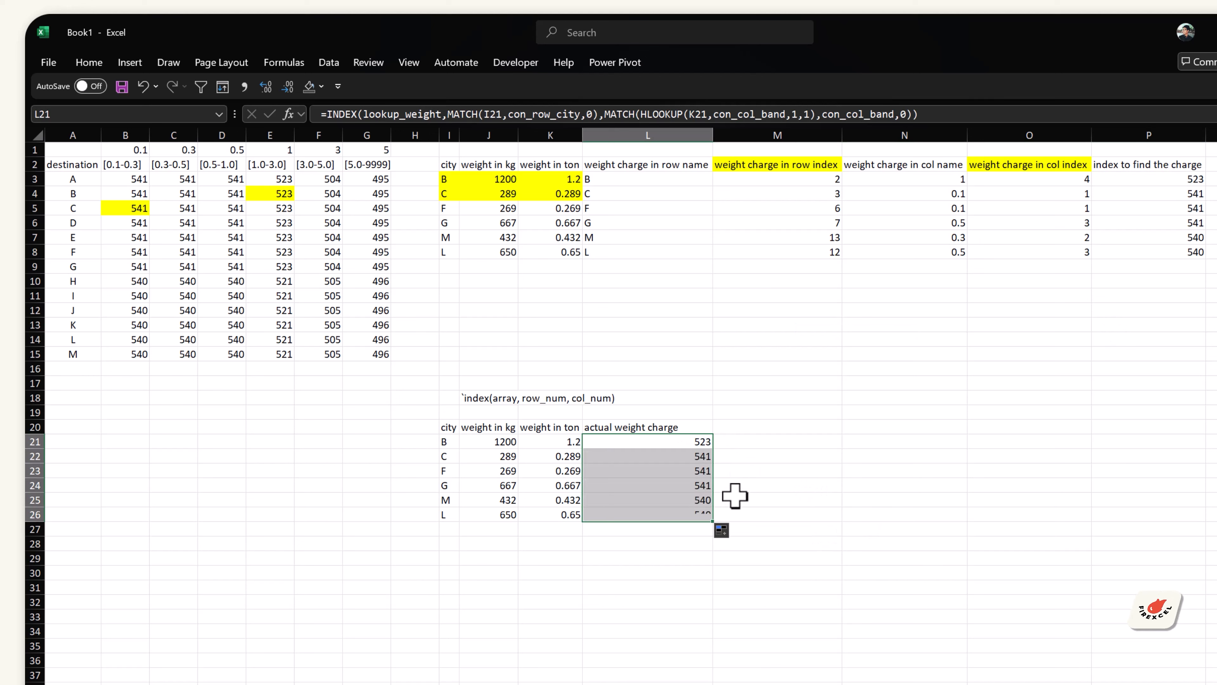
Step: Compare the filled charges in L21:L26 with the index results in P3:P8 and review the L21 formula
drag(1148, 181, 1154, 255)
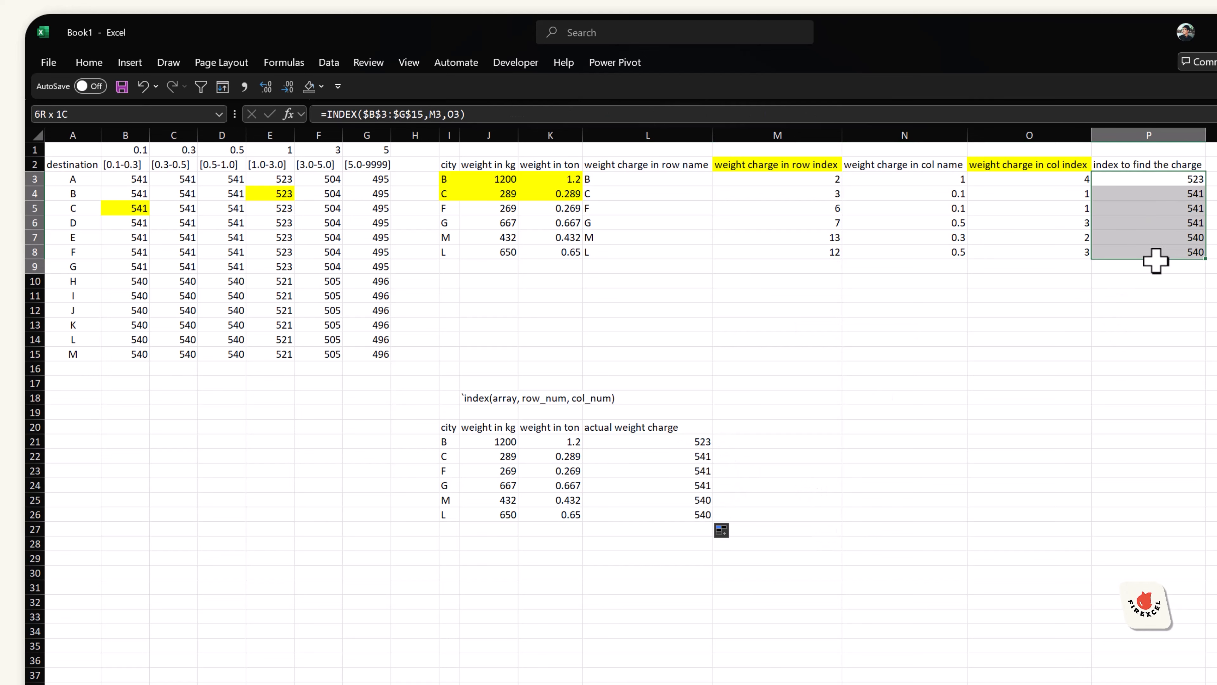
click(697, 442)
key(F2)
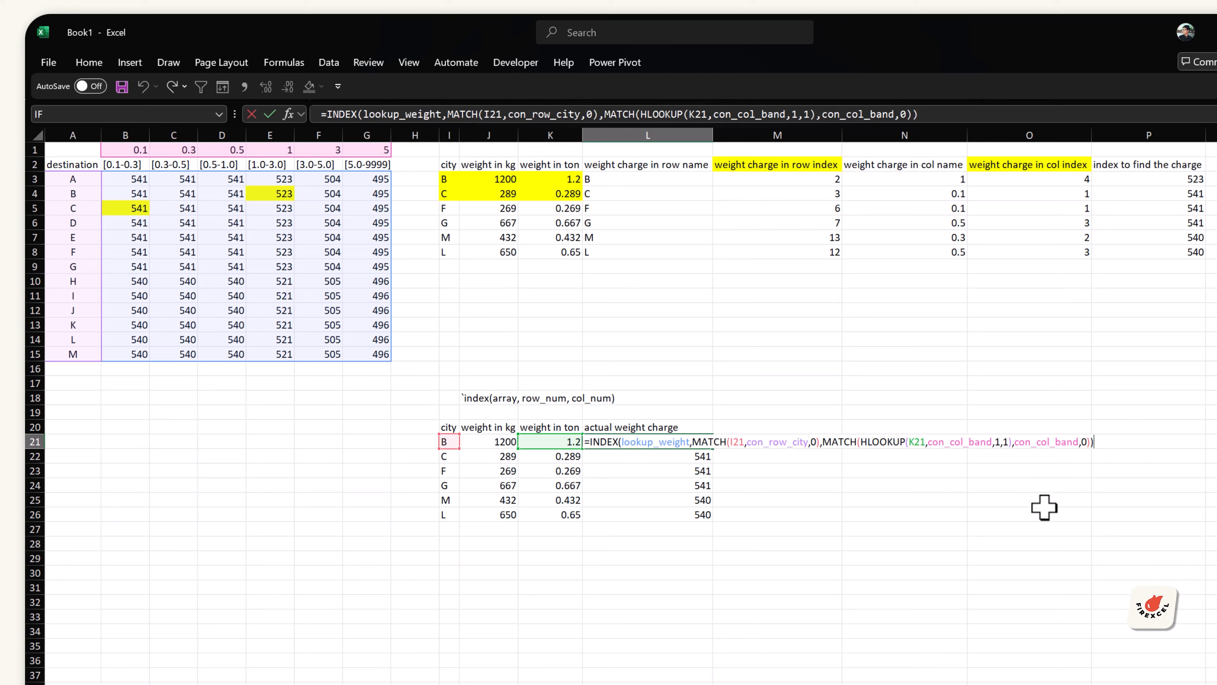
click(516, 398)
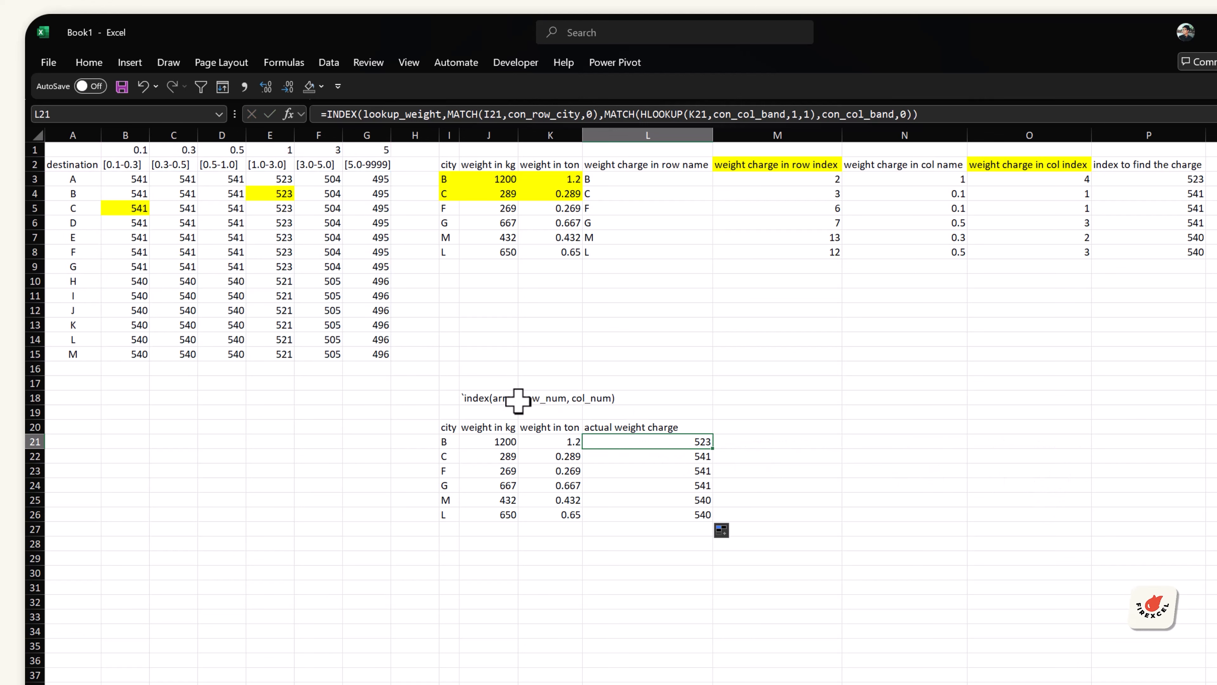
drag(693, 442, 678, 512)
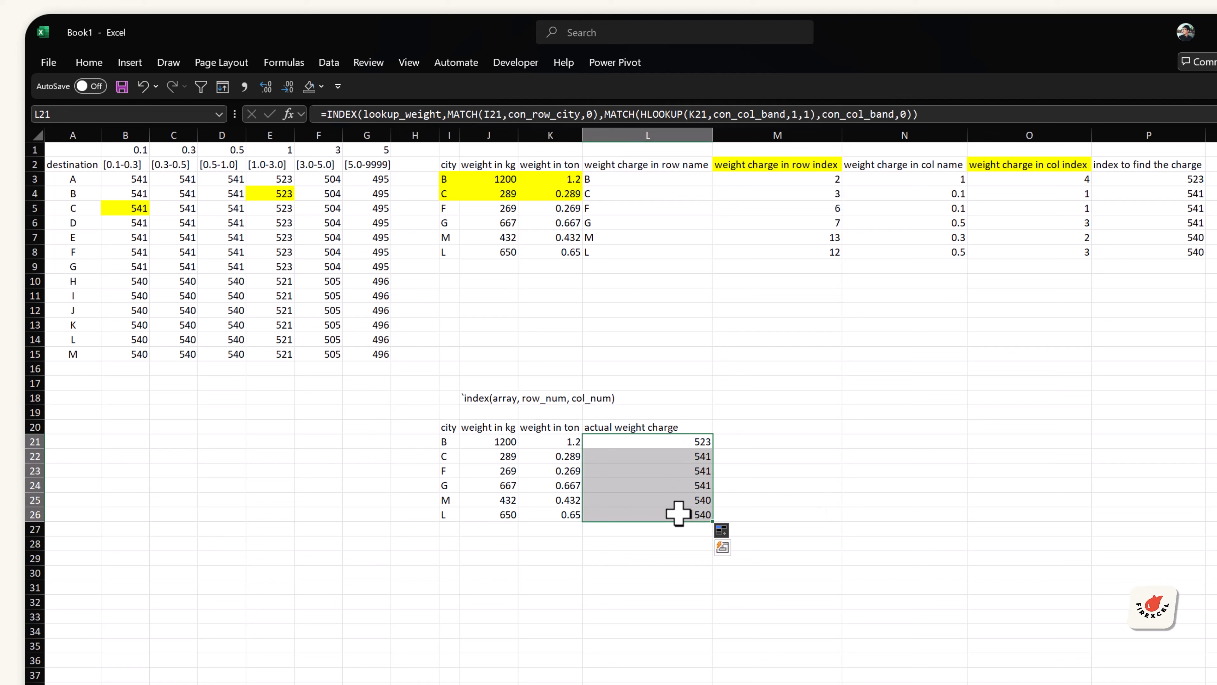